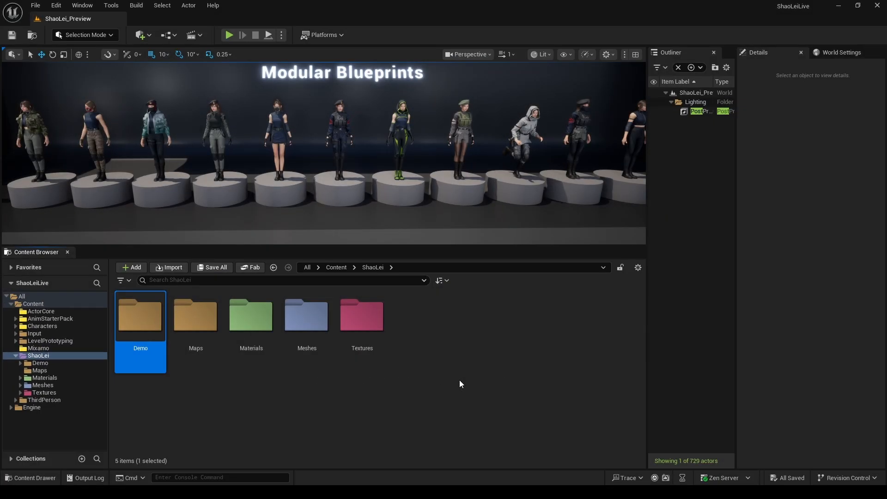
Browse the animation sequences in the AnimStarterPack folder
click(460, 381)
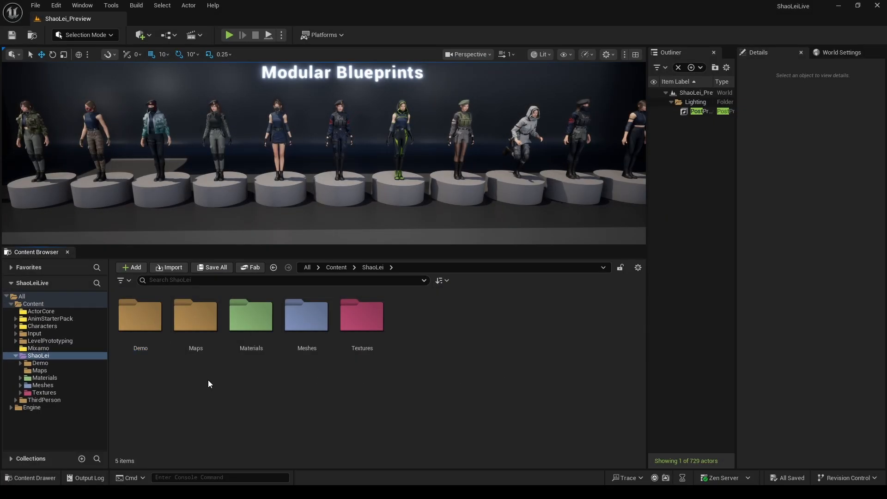
click(46, 319)
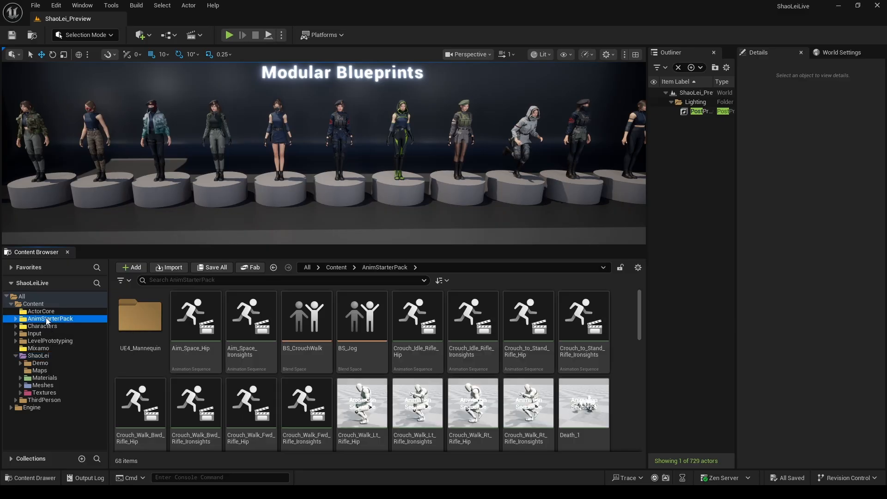
click(17, 319)
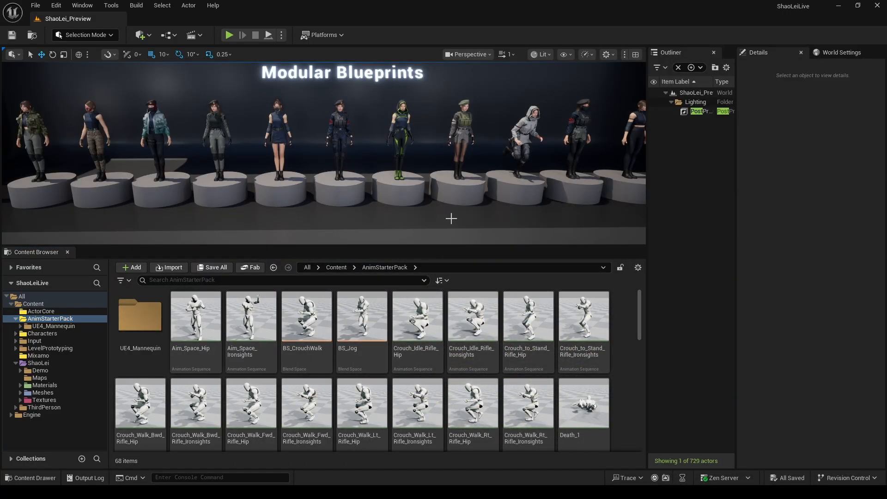
click(196, 319)
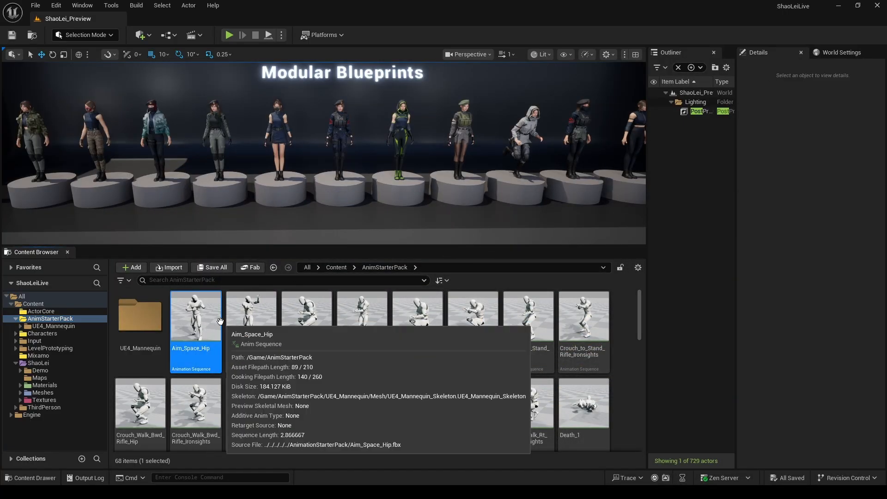
scroll(196, 323, down, 1)
scroll(473, 393, up, 1)
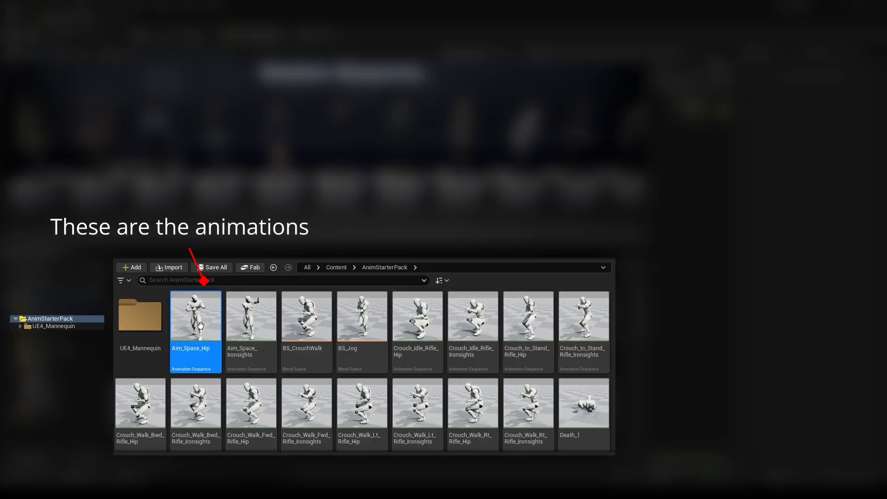
scroll(411, 395, down, 3)
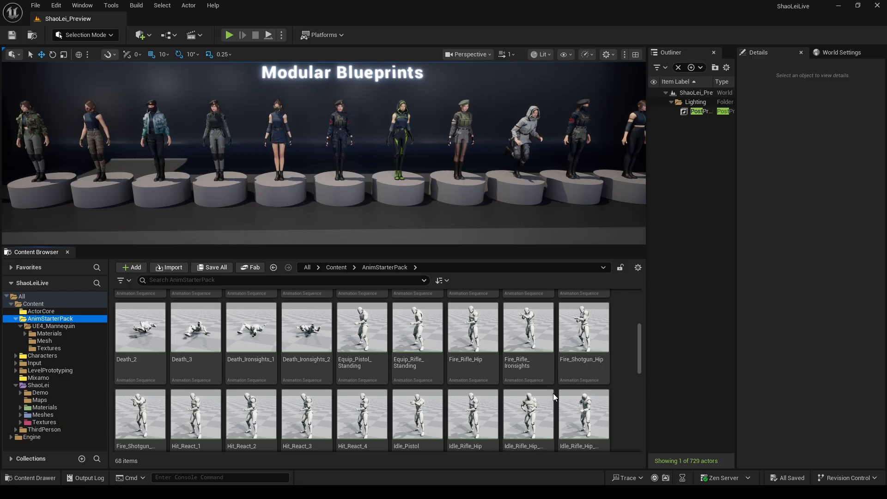
right_click(411, 395)
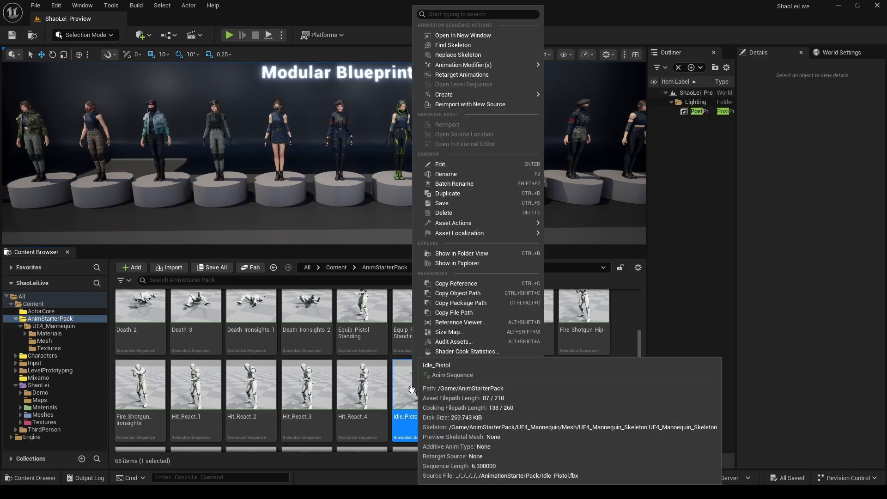
mouse_move(488, 92)
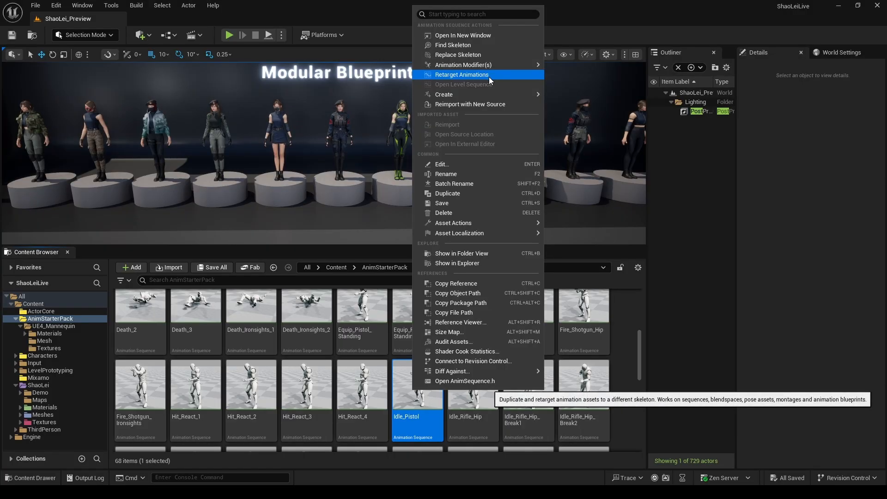
click(489, 75)
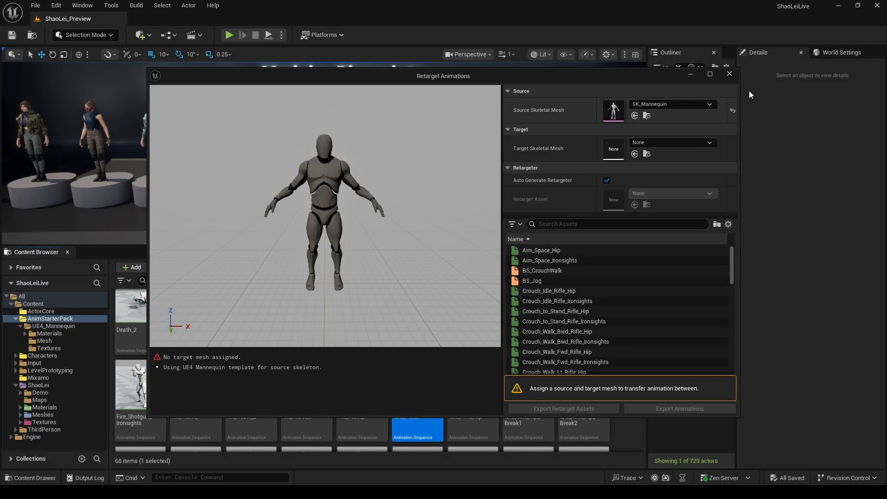
click(730, 74)
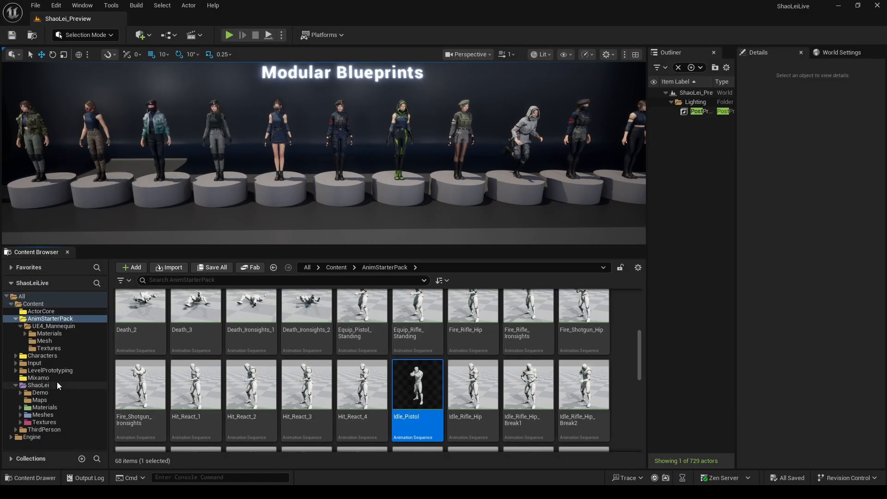
Create a Retarget folder under Content with the subfolders IKRigs, Retargeters and AnimOutputs
click(34, 304)
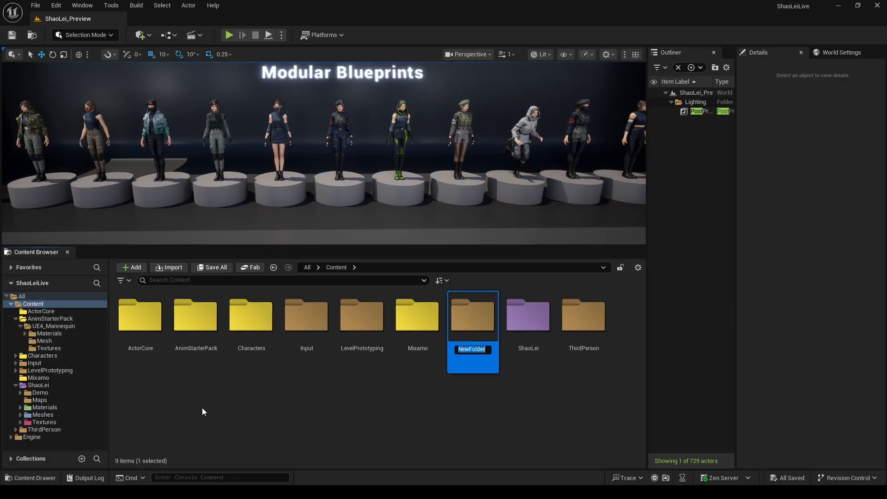
text(Retarget)
key(Return)
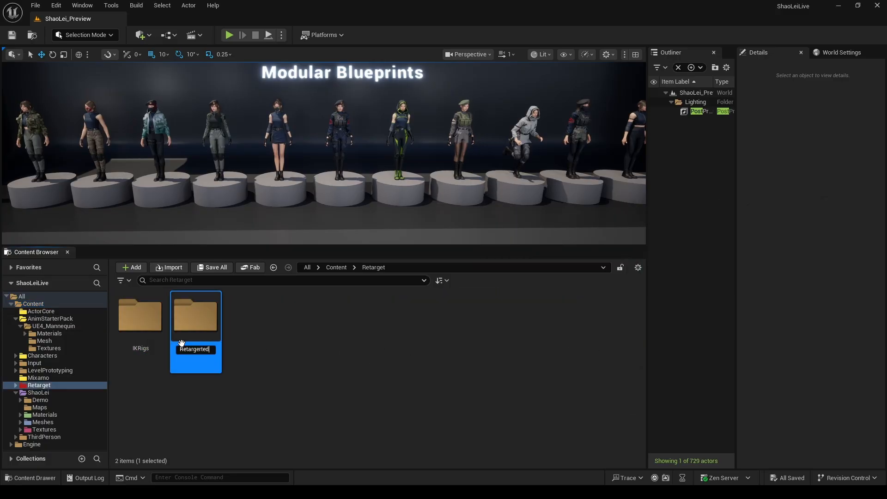
key(Return)
click(261, 390)
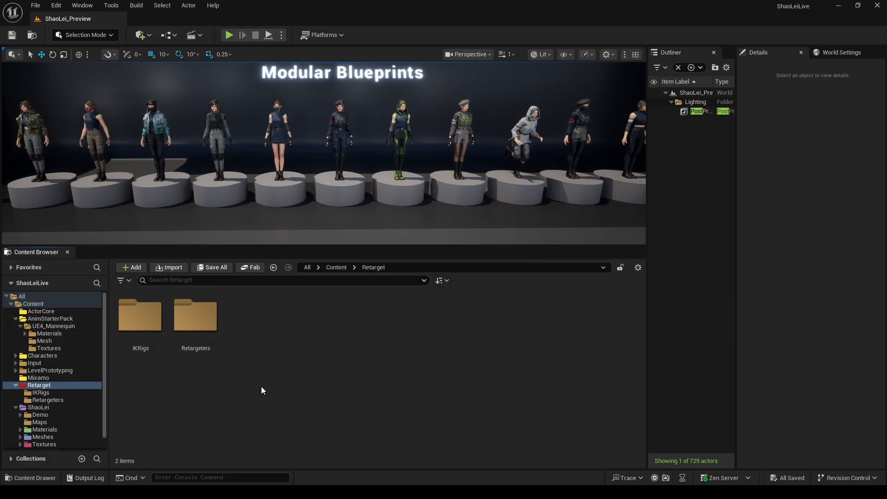
text(AnimOutputs)
key(Return)
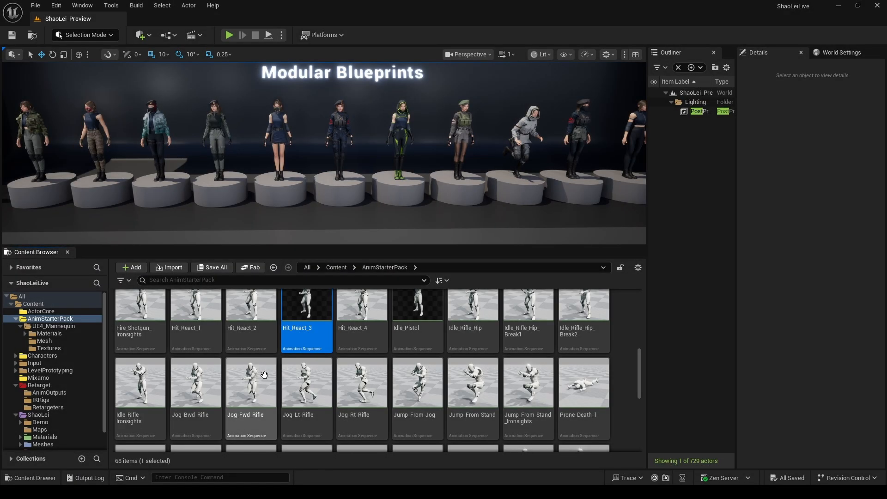
Open Retarget Animations for Jog_Fwd_Rifle and assign SK_ShaoLei1 as the target skeletal mesh
right_click(264, 374)
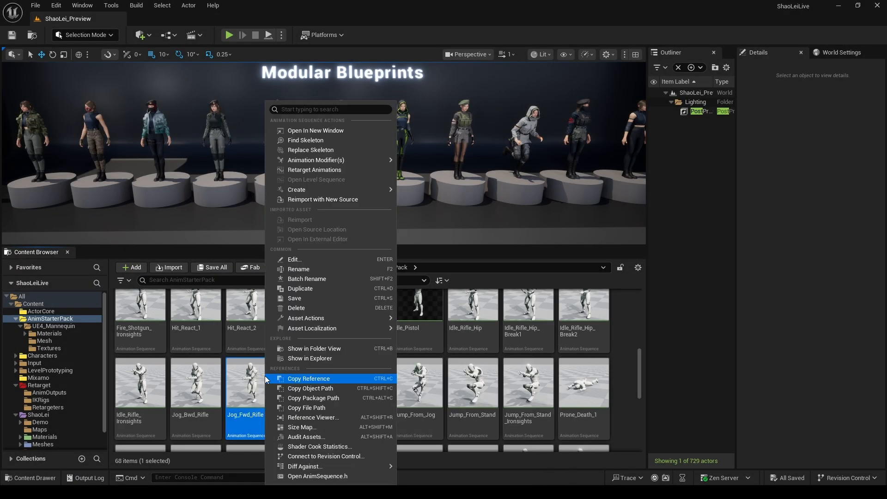
click(373, 169)
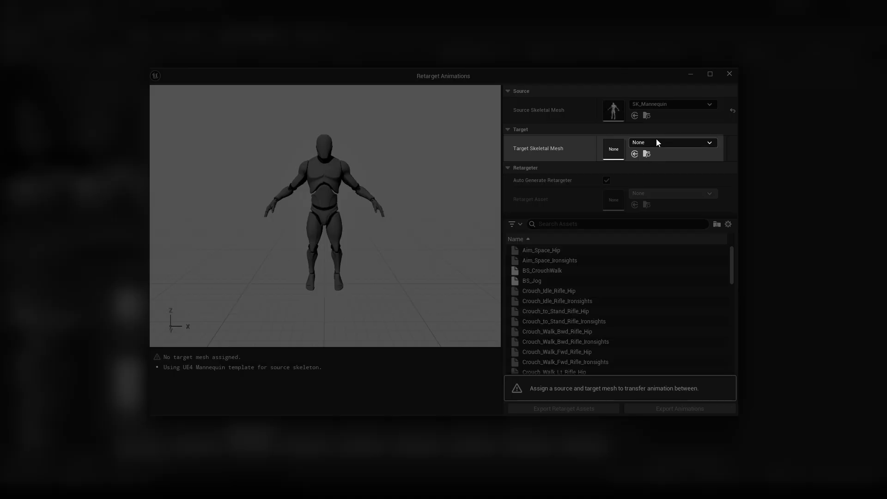
click(656, 140)
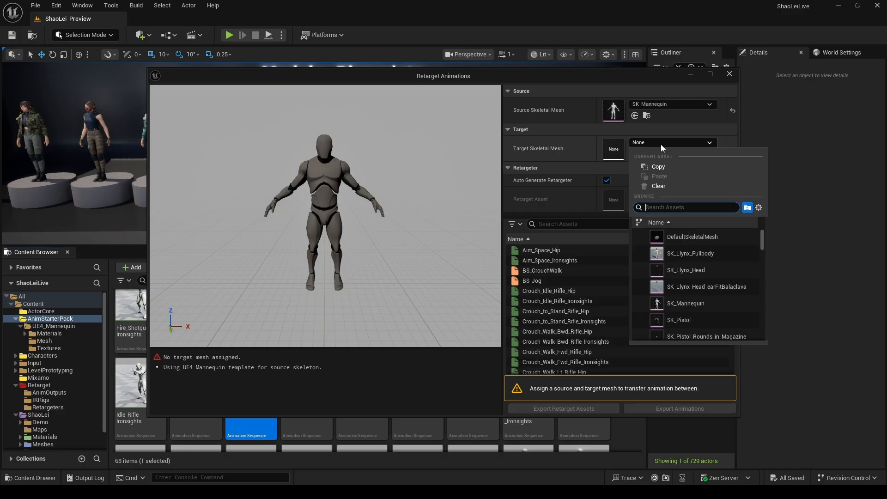
text(shaolei)
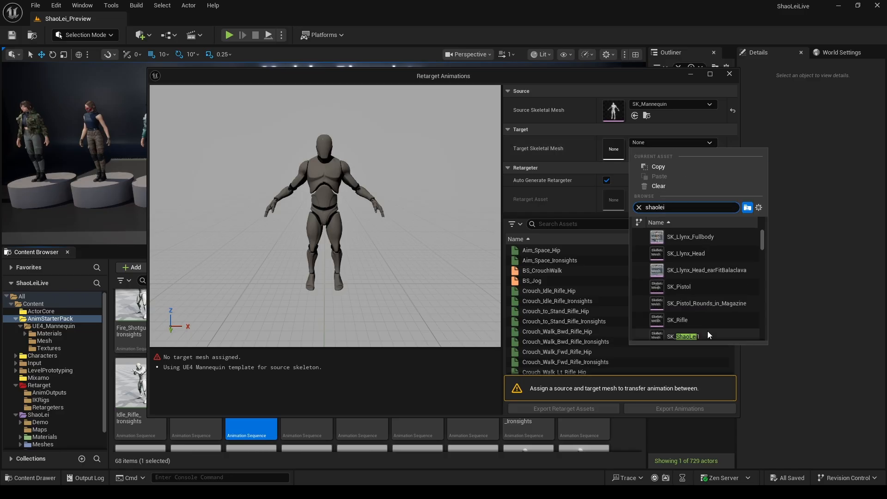
click(708, 332)
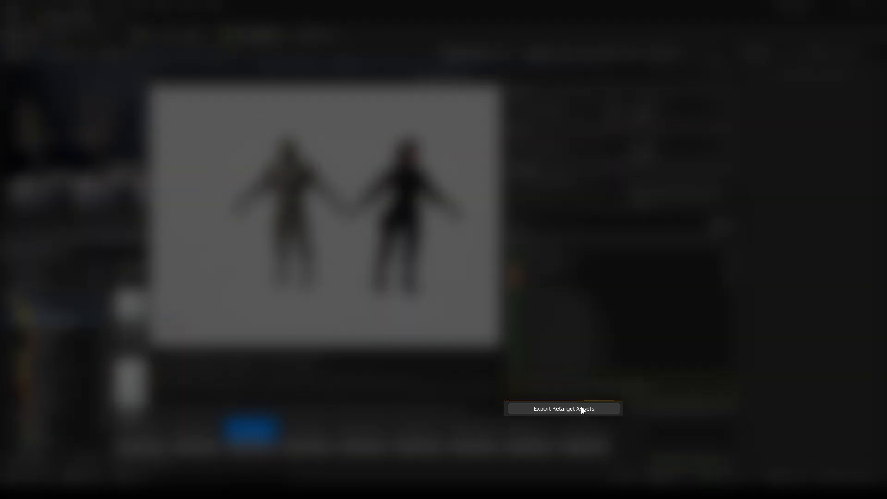
Export the auto-generated retarget assets to the Retarget folder and close the retargeting window
click(580, 409)
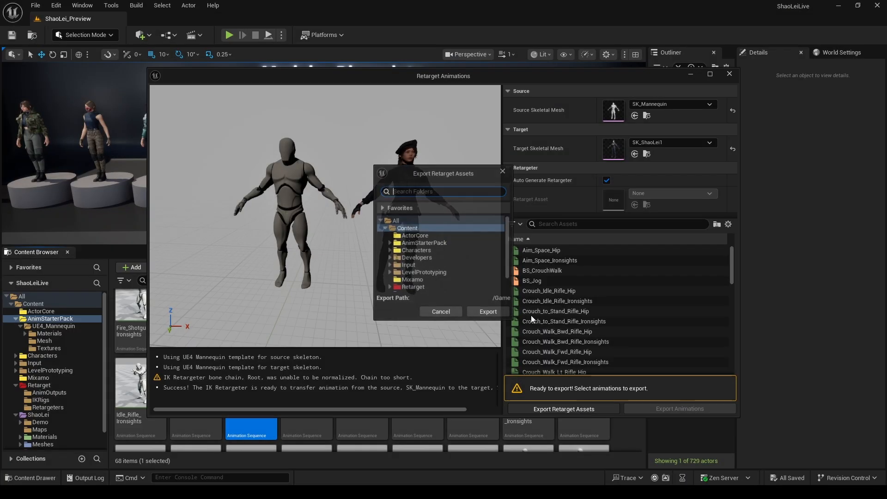
scroll(426, 243, down, 1)
double_click(415, 267)
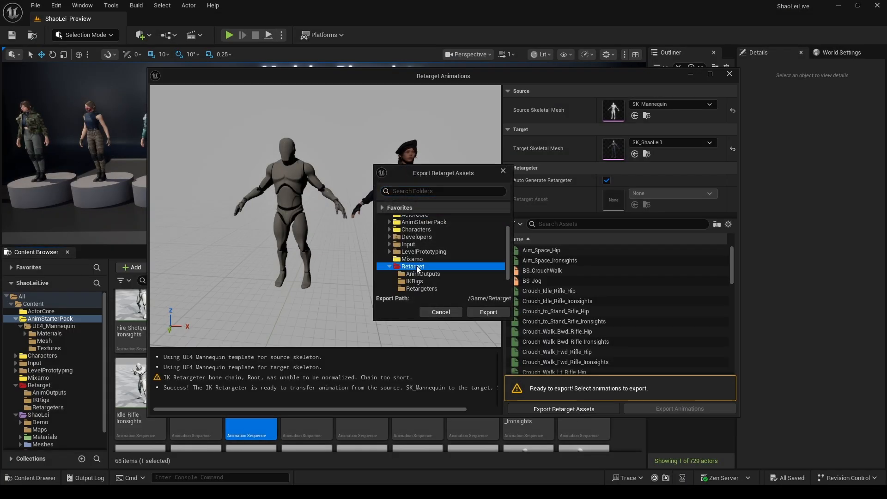
scroll(417, 268, down, 1)
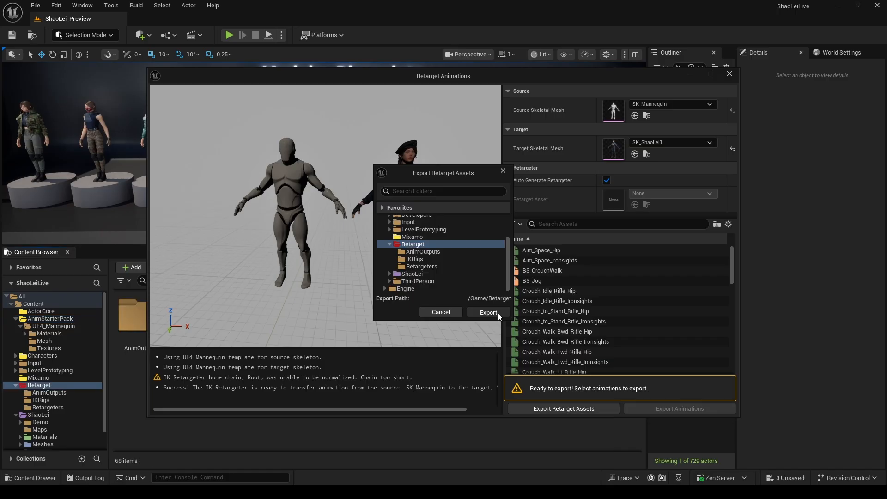
click(497, 312)
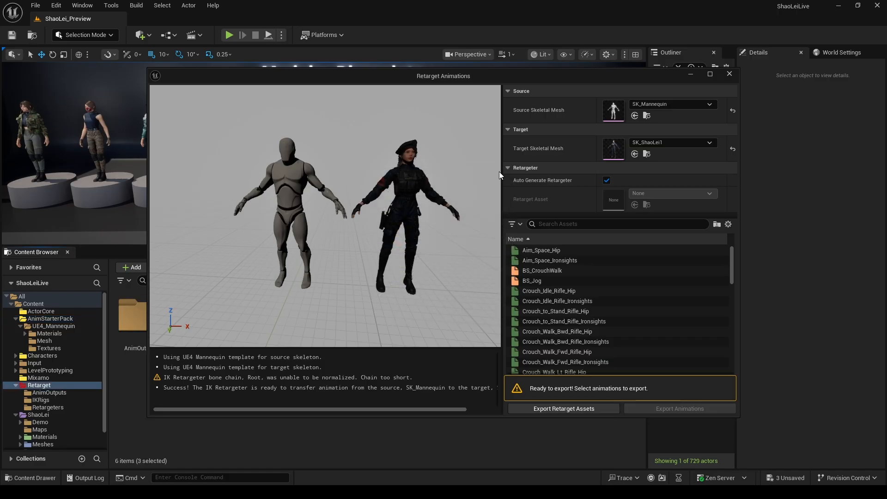
click(730, 74)
click(379, 408)
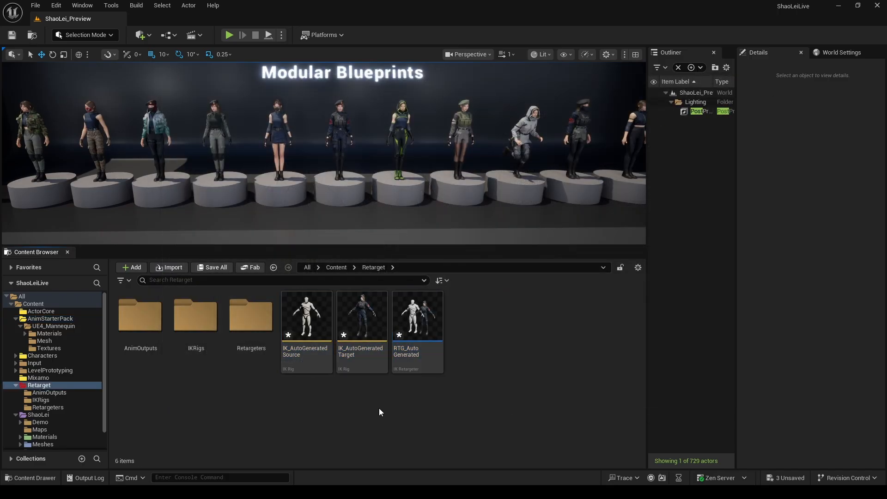
Rename the generated target IK rig as IK_ShaoLei and the source IK rig as IK_UE4_Mannequin
click(379, 370)
key(F2)
text(IK_ShaoLei)
key(Return)
click(297, 352)
key(F2)
text(IK_UE)
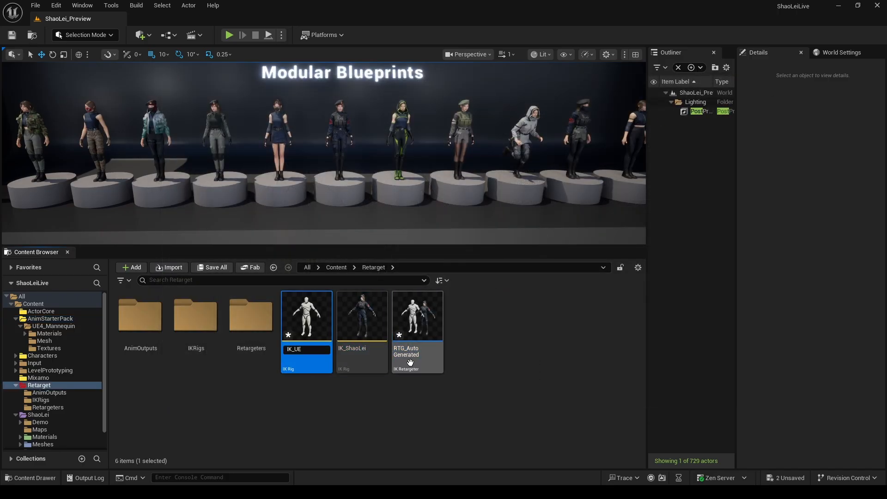
text(4_Mannequin)
key(Return)
Rename the generated IK retargeter as RTG_UE4_to_ShaoLei
click(409, 362)
key(F2)
text(RTG_UE4_to_ShaoLei)
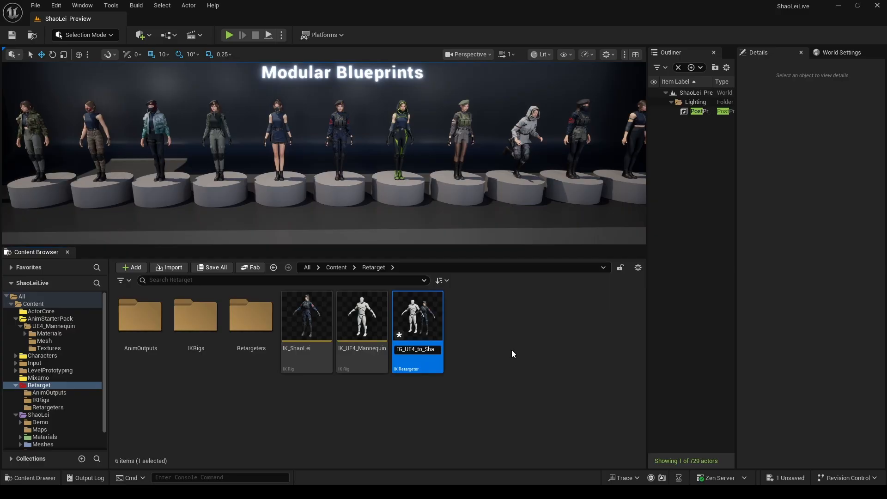
key(Return)
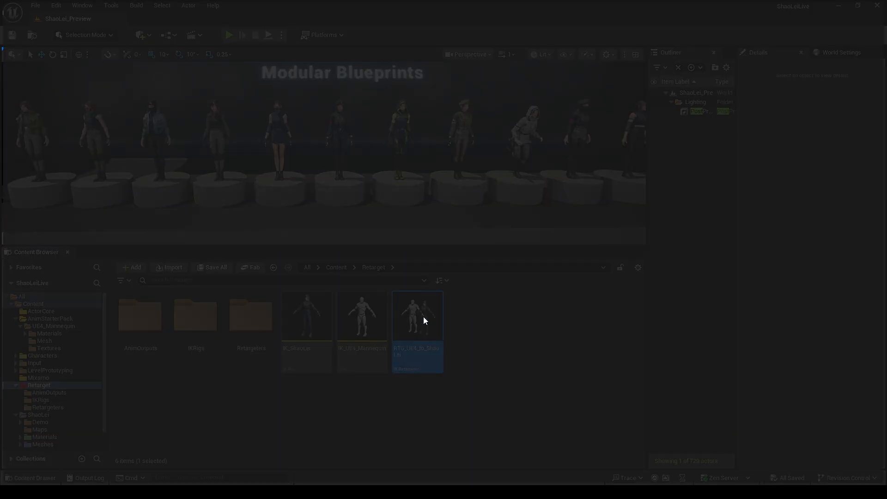
In the RTG_UE4_to_ShaoLei retargeter, turn off Debug Draw and offset the target mesh about 115 along X
double_click(422, 315)
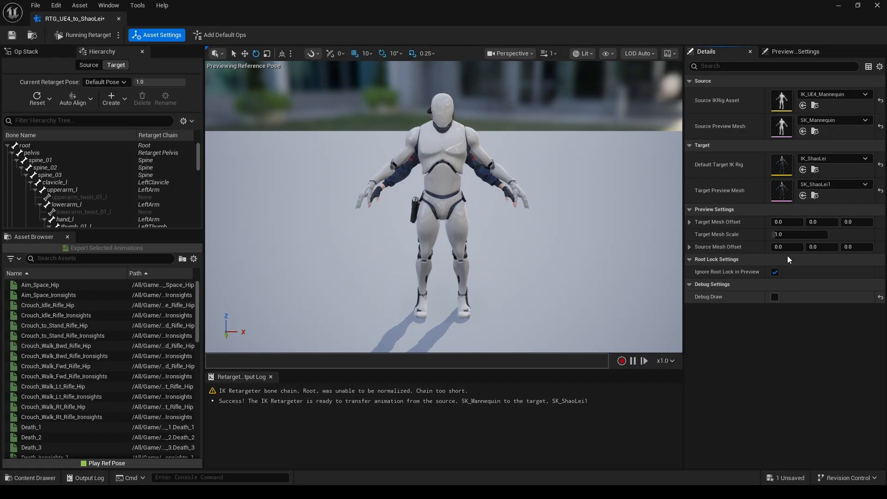
click(774, 296)
drag(787, 221, 835, 221)
right_drag(536, 212, 536, 199)
Set bone drawing in the retargeter's preview to All Hierarchy
click(605, 53)
mouse_move(650, 114)
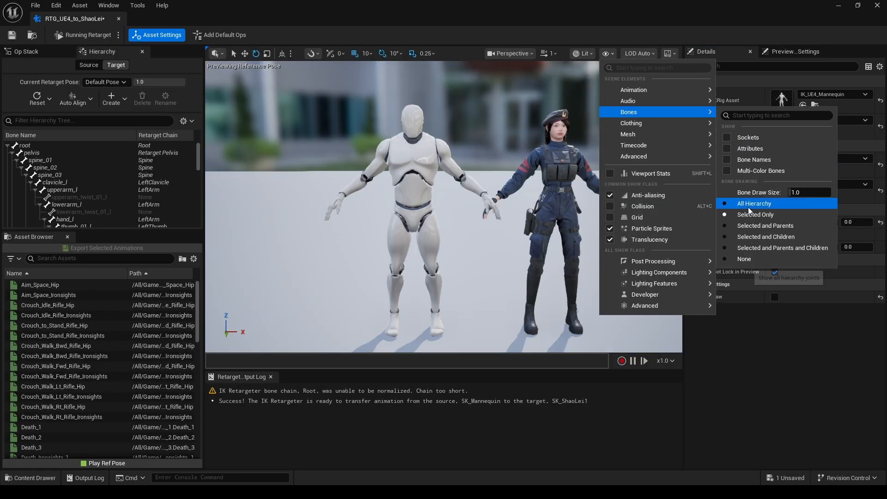
click(744, 199)
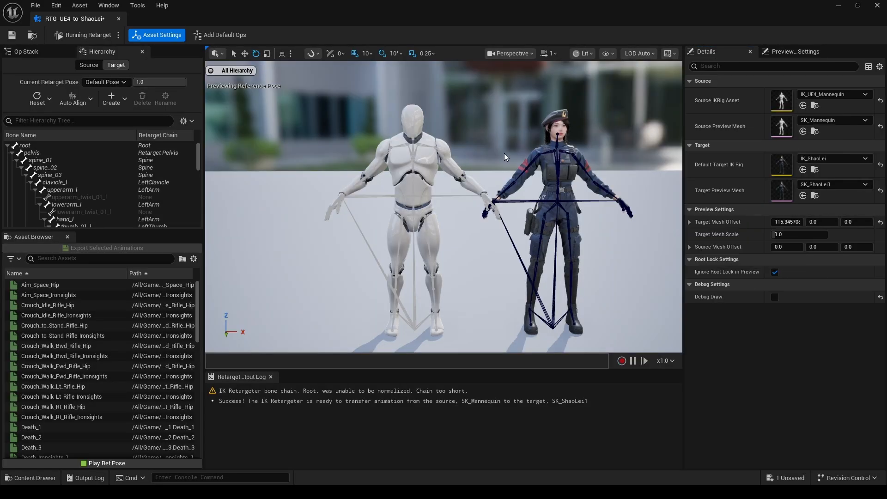
right_drag(577, 199, 588, 204)
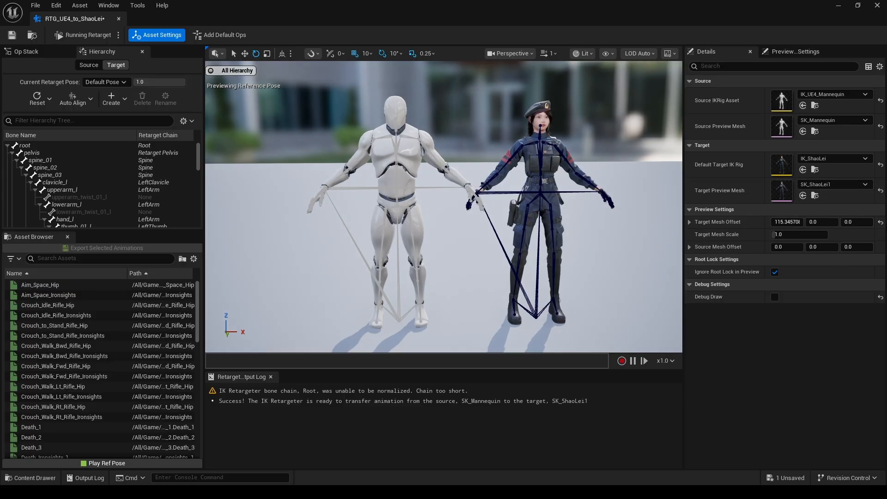
Reset the target mesh offset and compare the overlapping source and target skeletons up close
click(880, 222)
scroll(443, 207, up, 5)
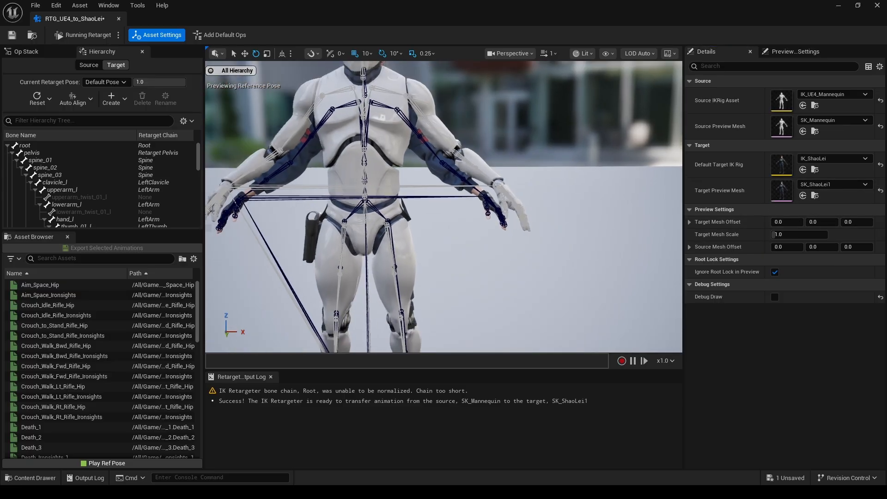
middle_drag(444, 198, 448, 246)
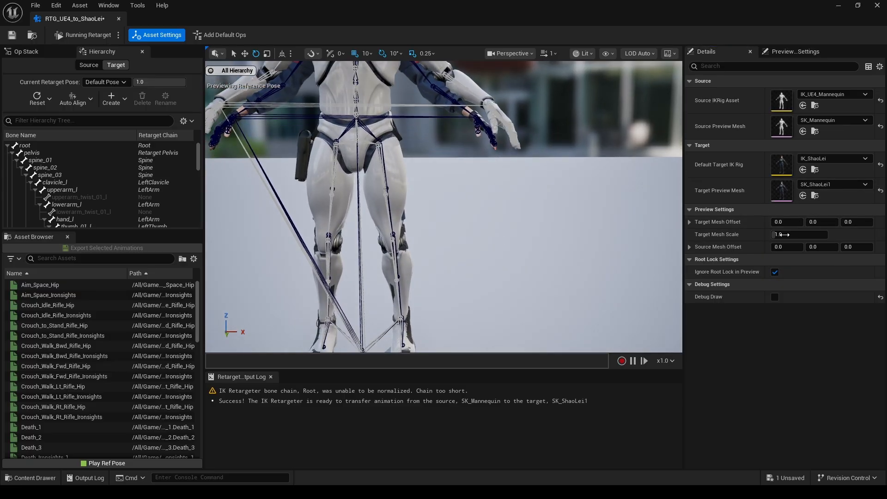
Offset the target mesh about 117 along X and preview the Death_1 animation on both characters
drag(781, 222, 845, 222)
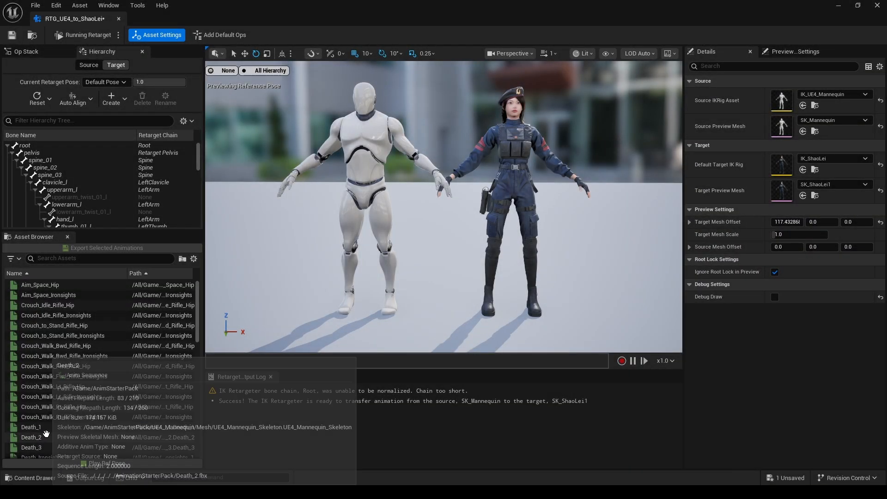
click(49, 427)
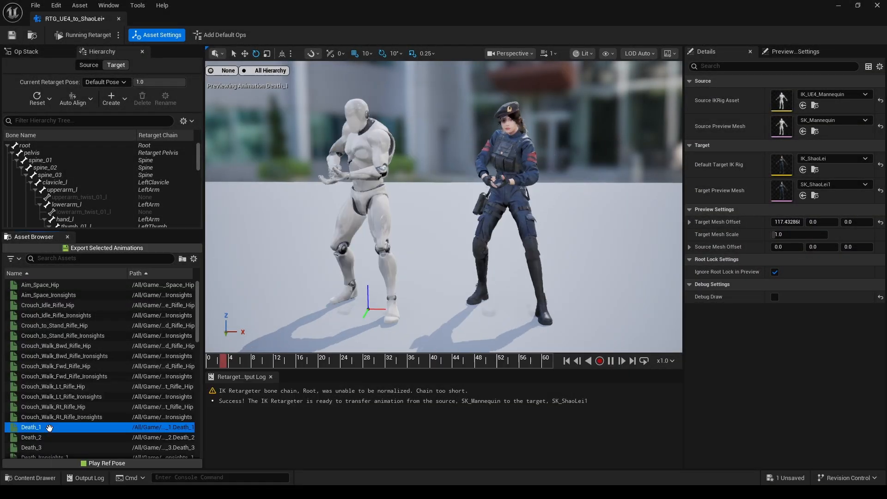
Preview the Crouch_Walk_Bwd_Rifle_Hip and Crouch_Idle_Rifle_Hip animations on both characters
click(46, 346)
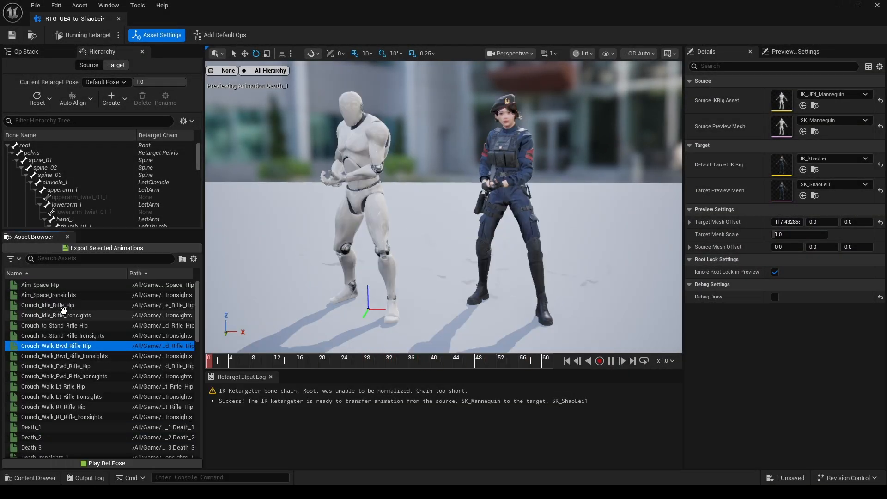
click(62, 305)
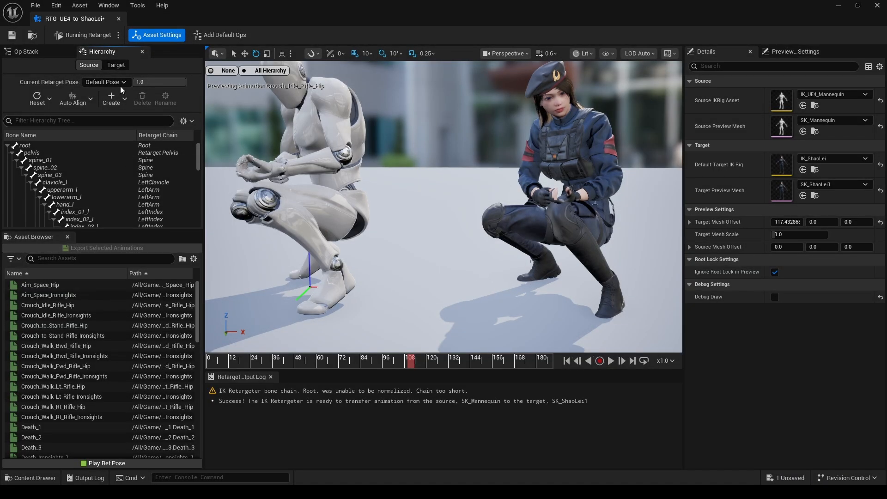
Switch to retarget pose editing for the target and create a retarget pose named new
click(105, 38)
click(115, 63)
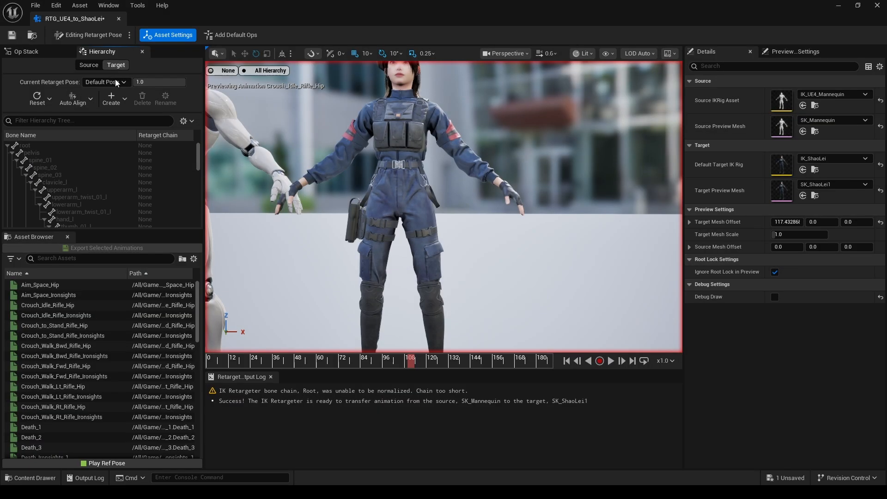
click(113, 98)
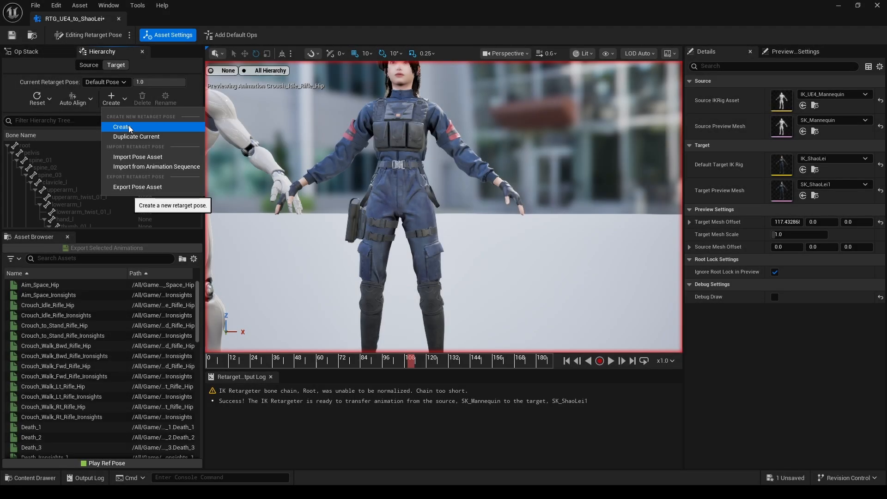
click(130, 127)
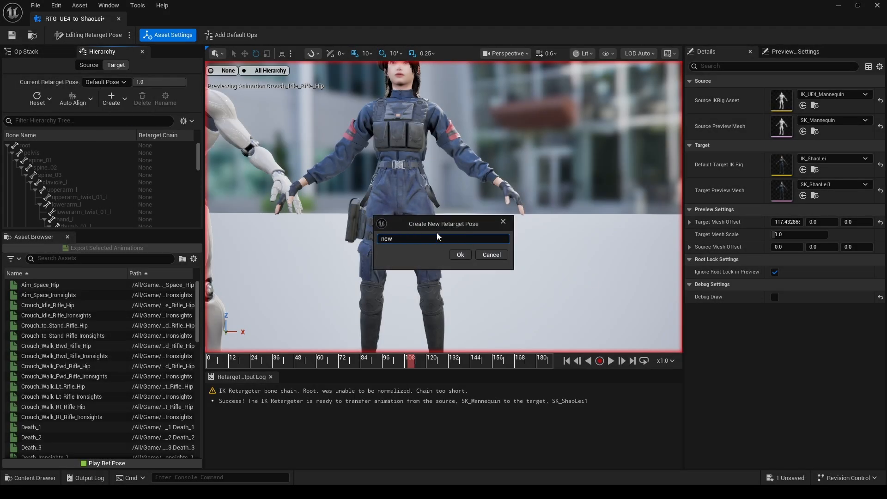
text(new)
click(459, 255)
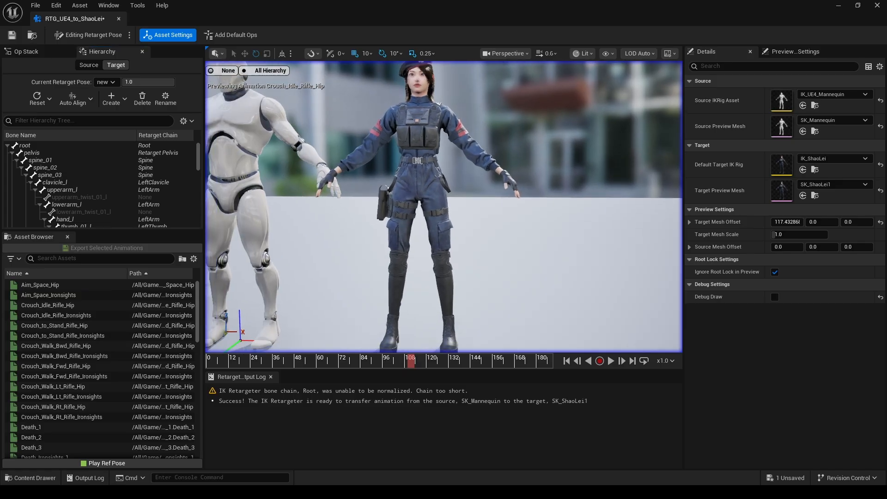
Preview the Death_1 animation from the side with the new retarget pose and pause it mid-fall
right_drag(443, 208, 330, 227)
middle_drag(330, 227, 327, 215)
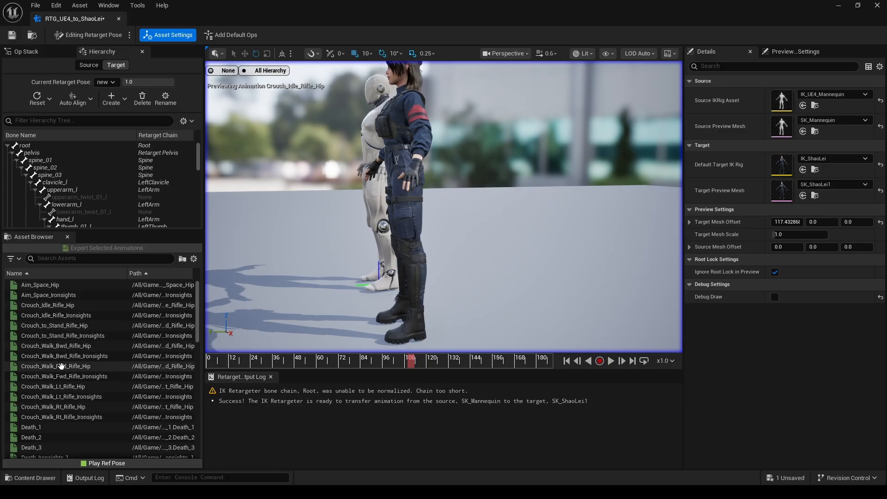
scroll(52, 393, down, 3)
click(52, 397)
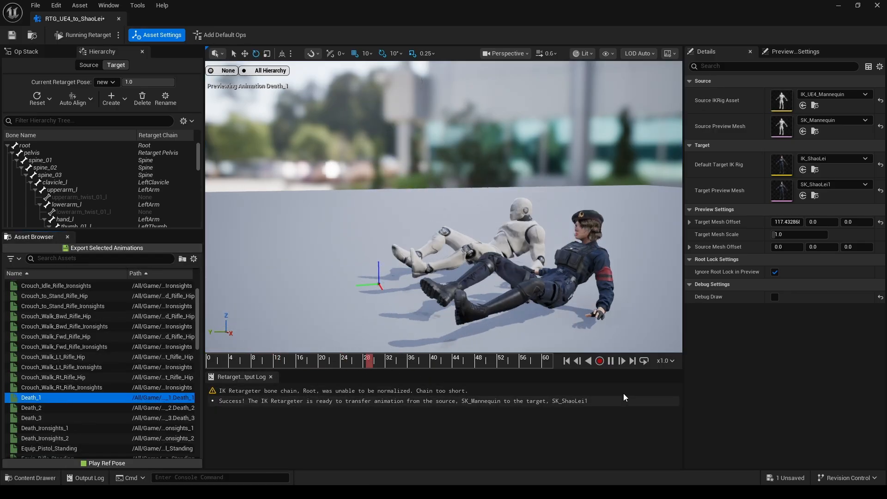
click(611, 363)
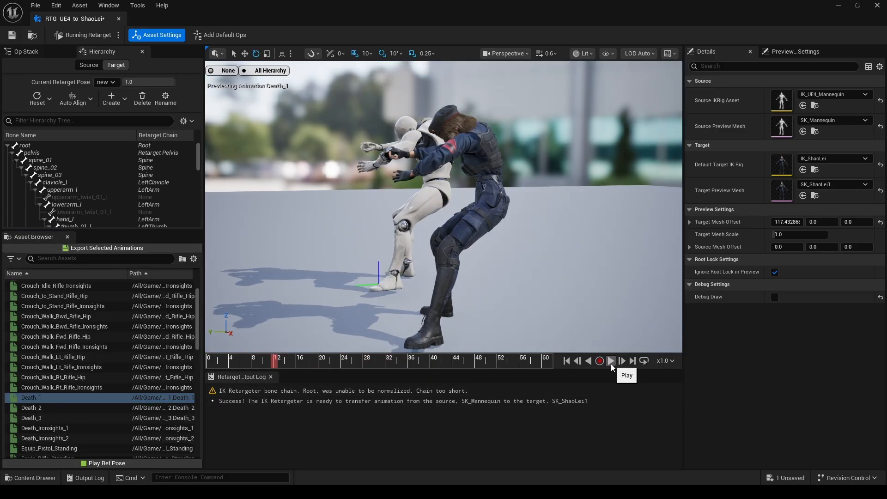
scroll(110, 353, down, 1)
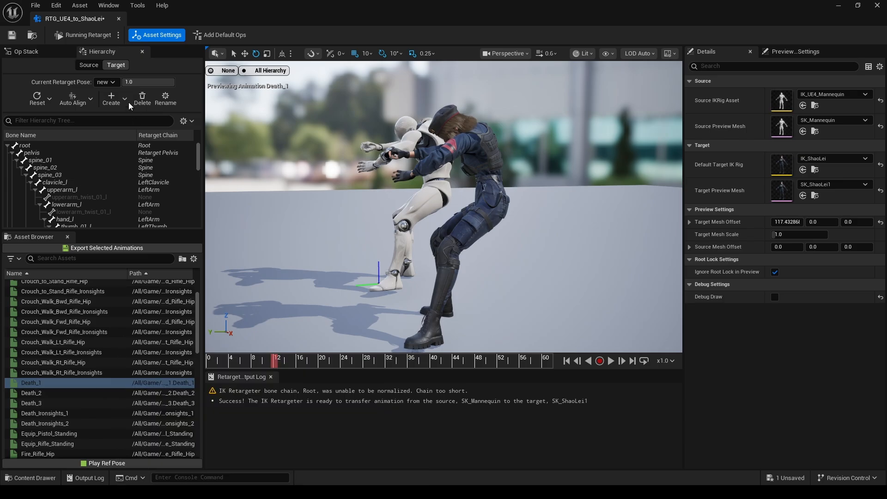
Compare the target's retarget poses by changing to Default Pose and back to new
click(110, 83)
click(113, 92)
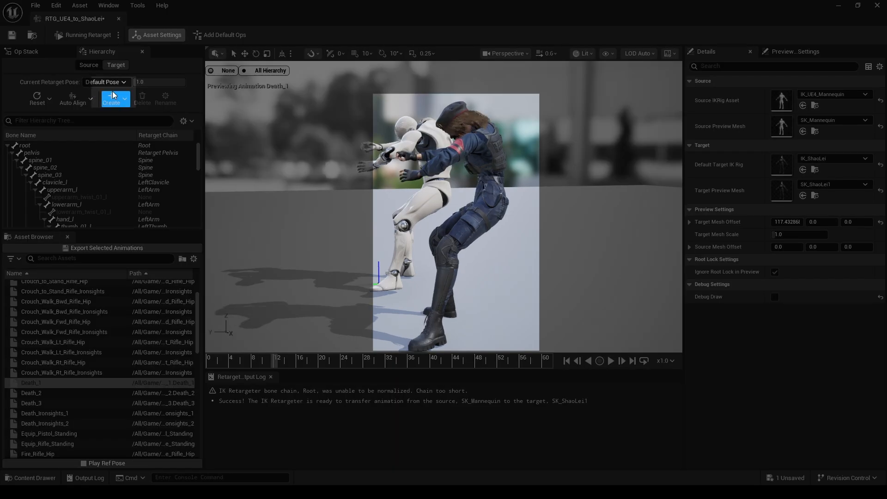
click(111, 83)
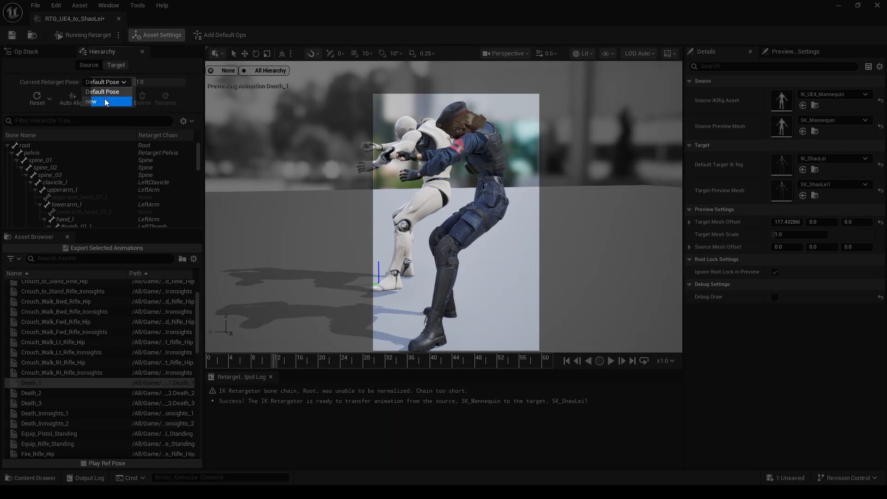
click(106, 101)
Preview the Jog_Fwd_Rifle animation on both characters and pause it mid-stride to inspect the pose
scroll(102, 353, down, 5)
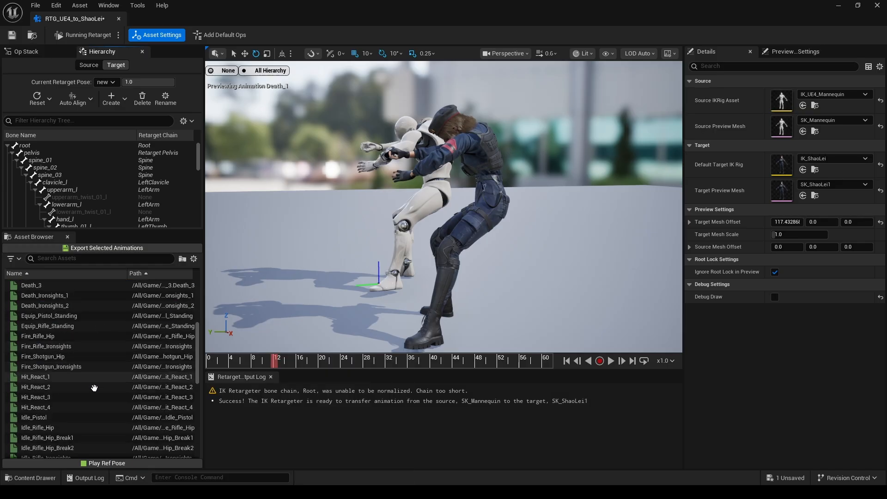
scroll(74, 413, down, 1)
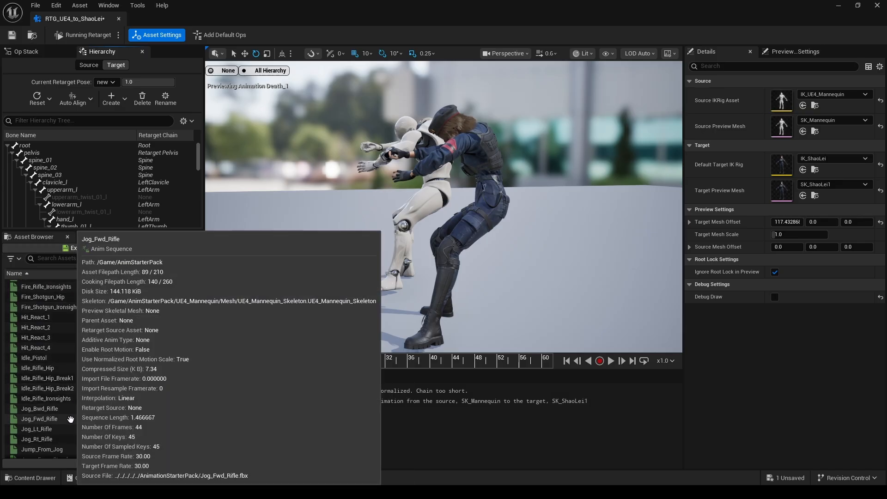
click(73, 418)
click(611, 362)
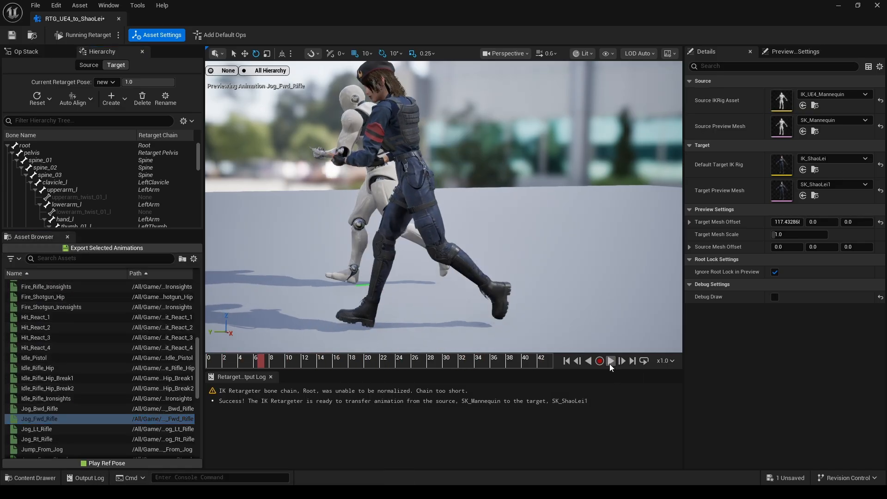
alt+drag(522, 268, 550, 271)
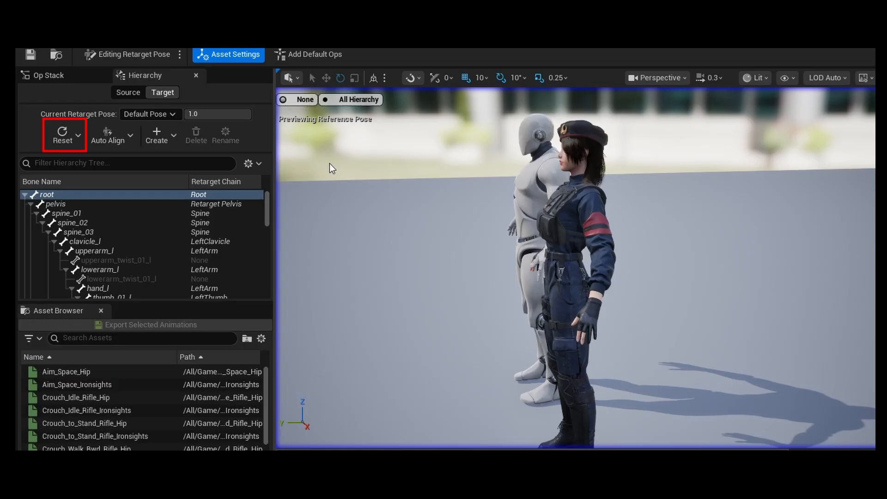
Reset all bones of the target's Default Pose and auto-align all its bones to the source skeleton
click(73, 132)
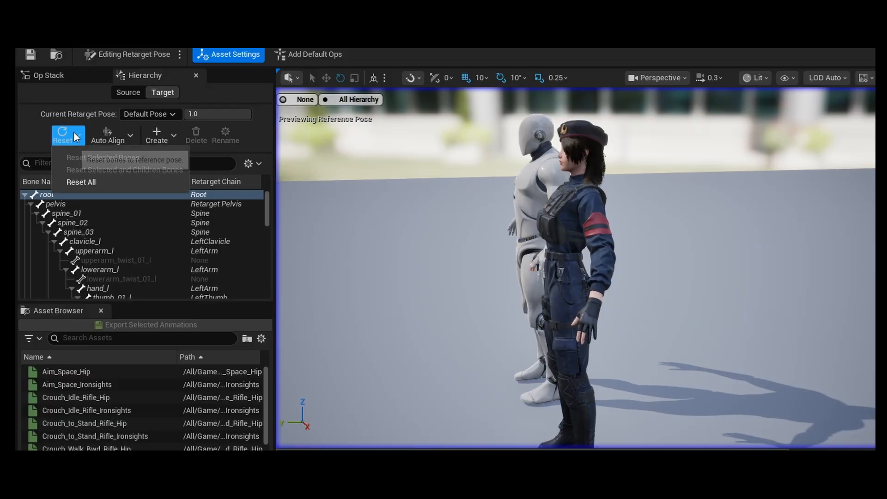
click(85, 182)
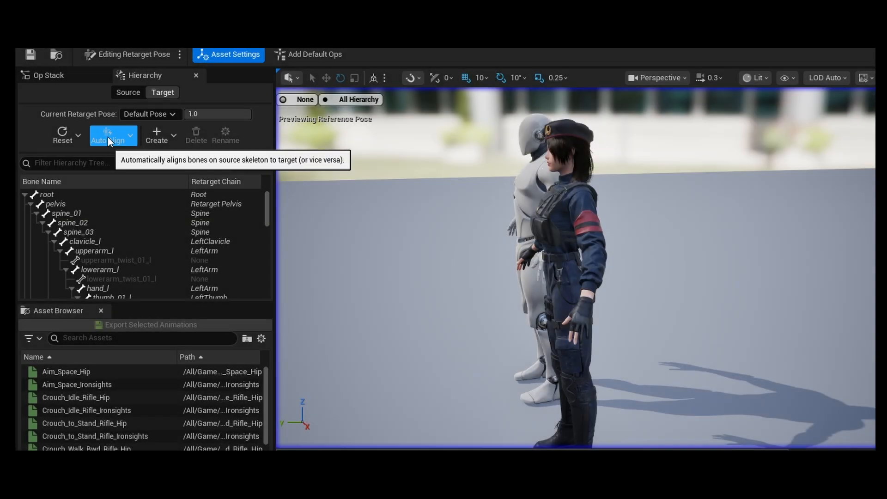
click(107, 137)
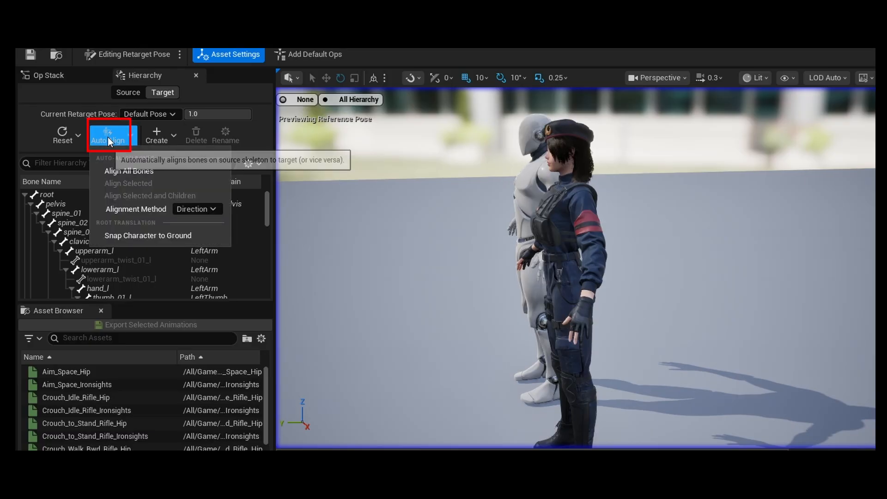
click(123, 170)
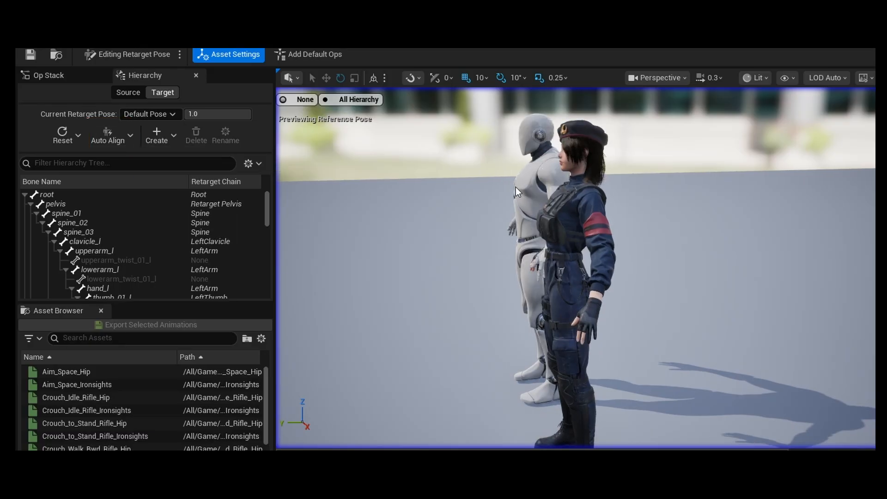
Select the target's upperarm_l bone and open the auto-align alignment method choices
click(126, 252)
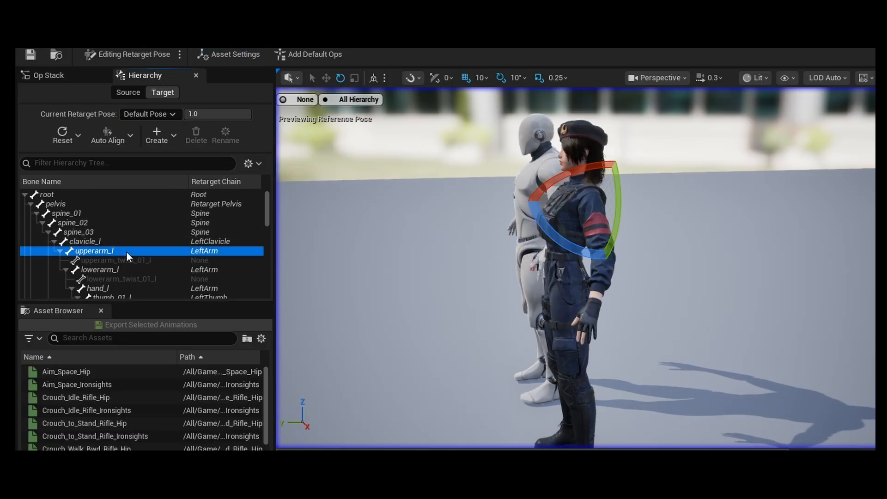
click(123, 131)
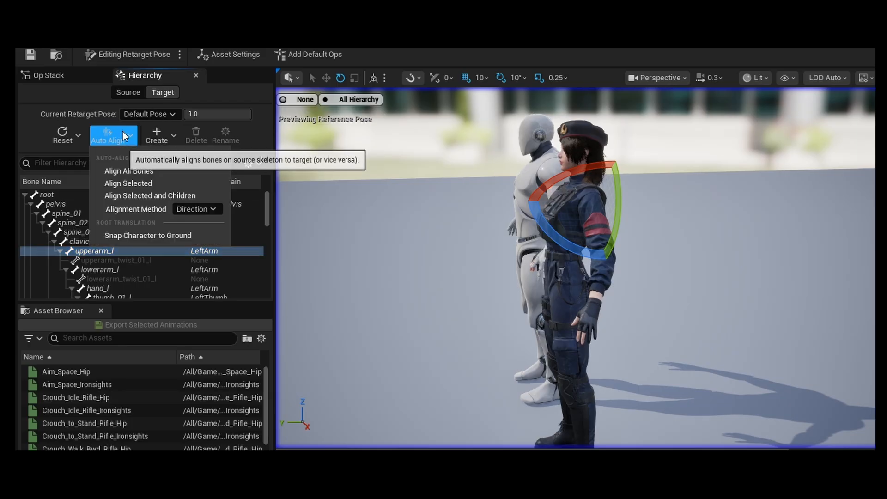
click(192, 209)
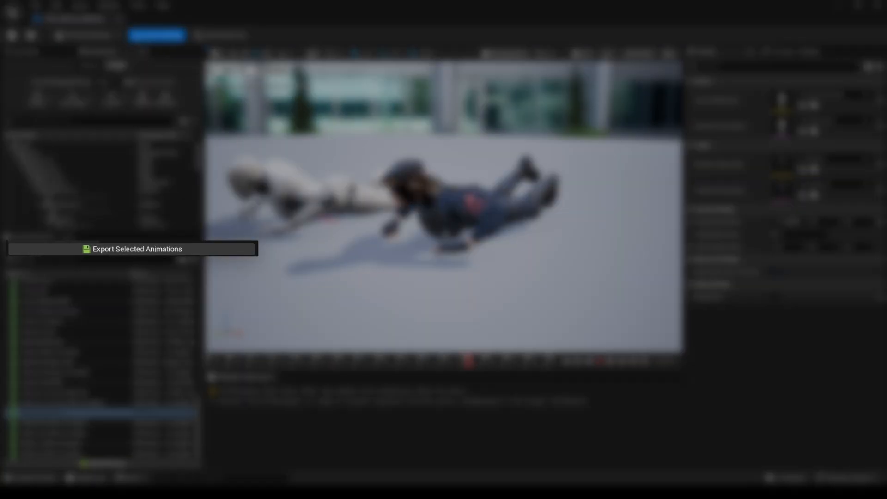
Export the retargeted Stand_To_Prone animation to the Retarget/AnimOutputs folder, including referenced assets and retaining additive flags
click(184, 249)
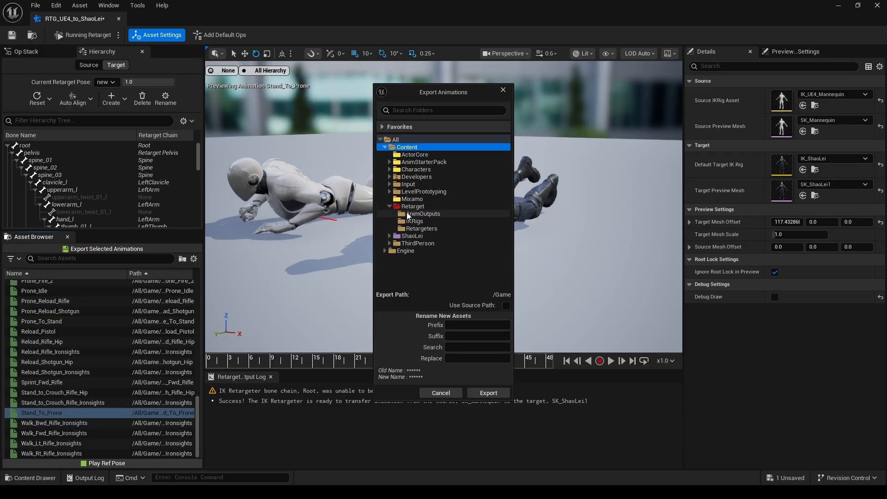
click(407, 213)
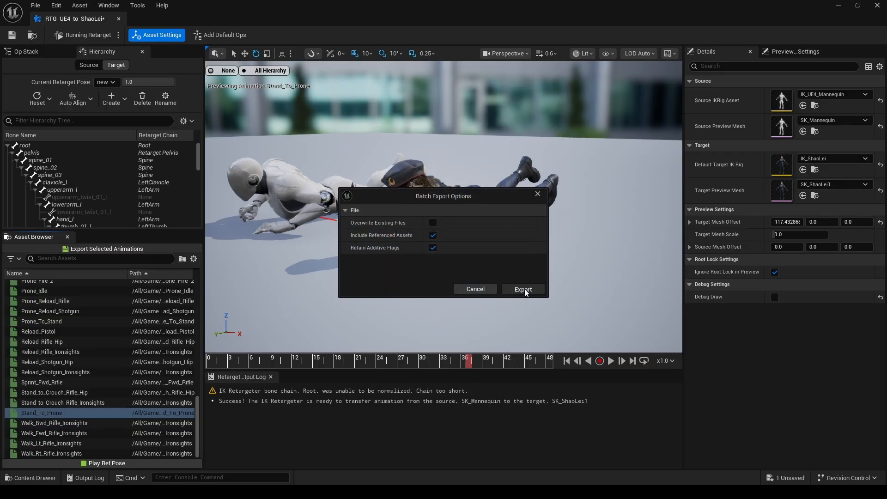
click(524, 290)
Return to the ShaoLei_Preview level, open the exported Stand_To_Prone animation from AnimOutputs and inspect its playback
drag(95, 21, 190, 19)
click(104, 17)
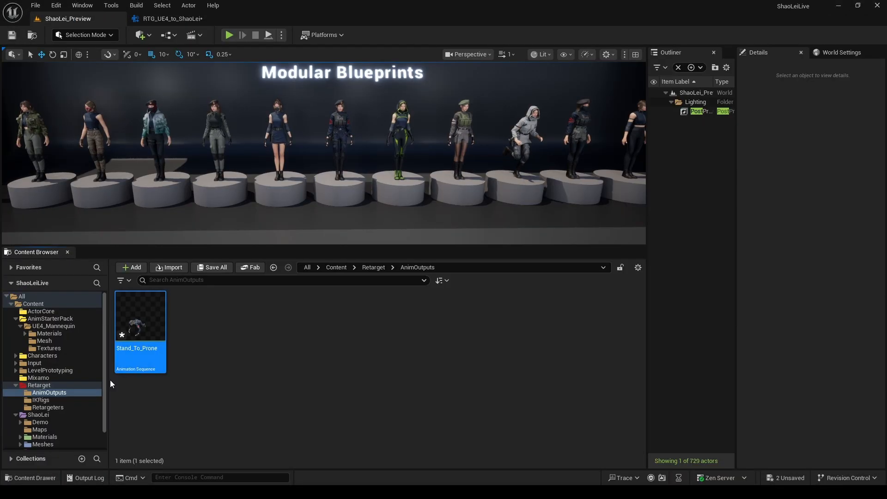
double_click(135, 325)
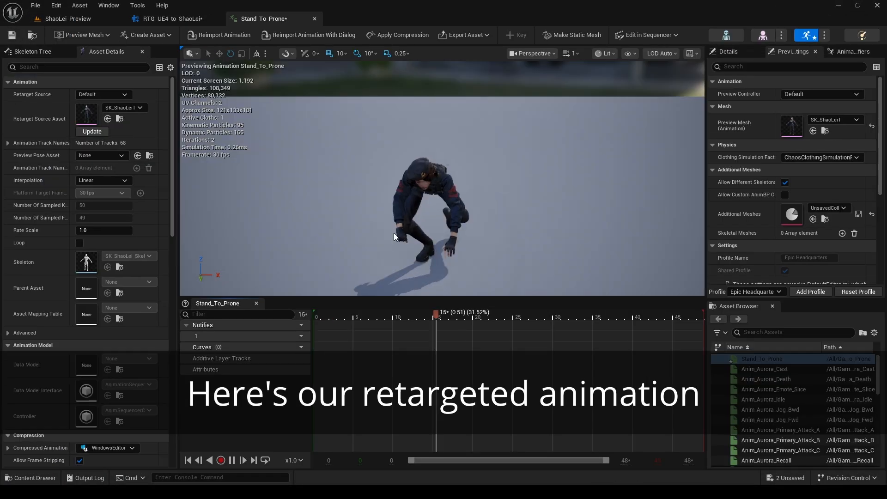
right_drag(441, 185, 533, 176)
scroll(531, 175, down, 1)
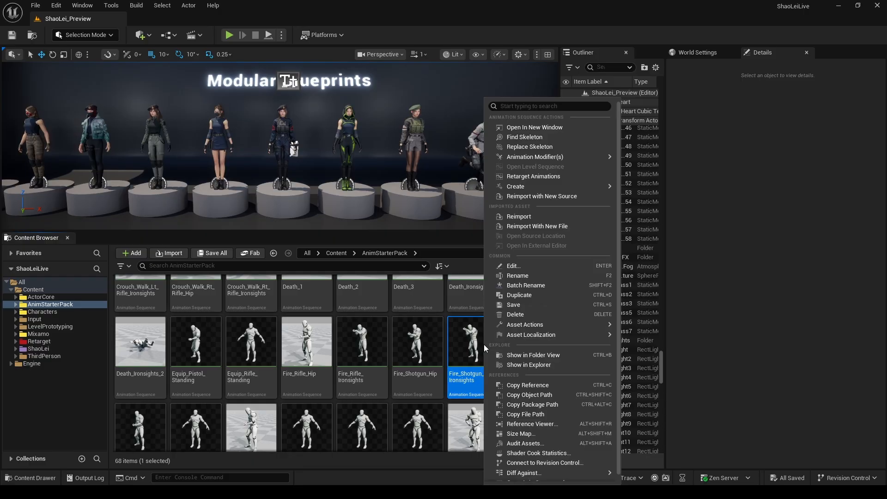
Start Retarget Animations for Fire_Shotgun_Ironsights, with Auto Generate Retargeter off and RTG_UE4_to_ShaoLei as the retarget asset
click(532, 176)
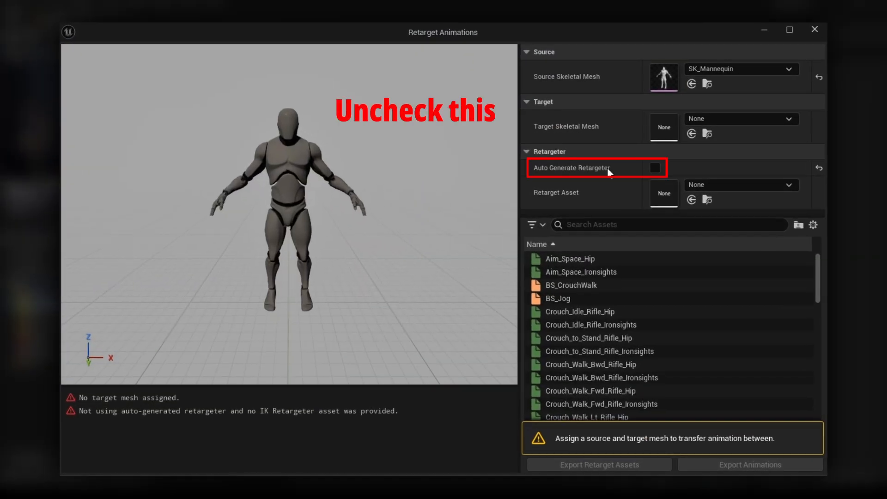
click(707, 185)
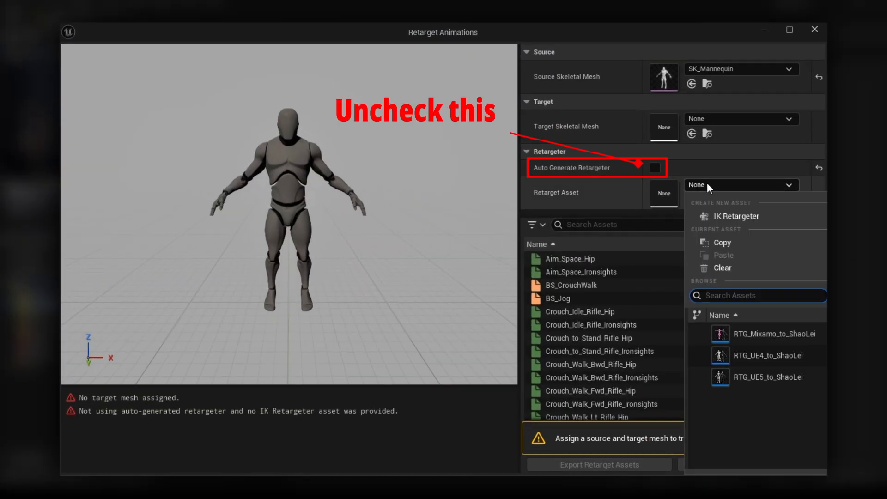
click(758, 358)
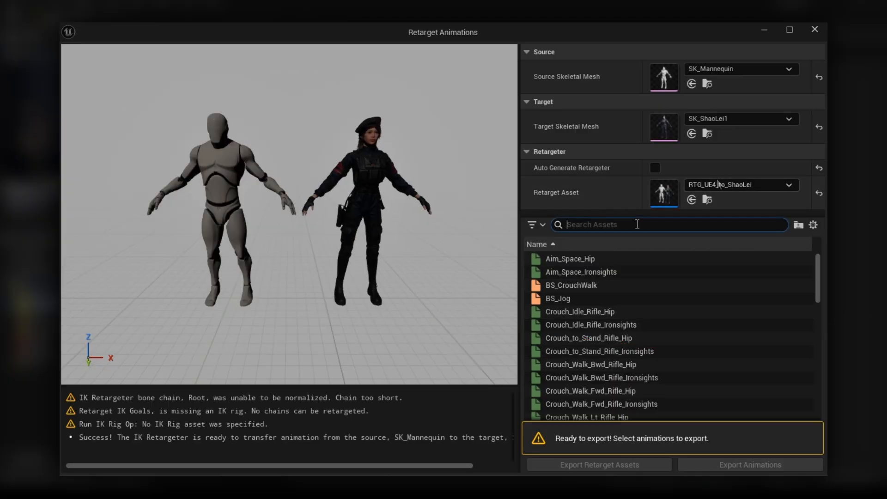
Filter the animations by "shotgun" and select all matches from Fire_Shotgun_Hip through Reload_Shotgun_Ironsights
click(637, 224)
text(shotgun)
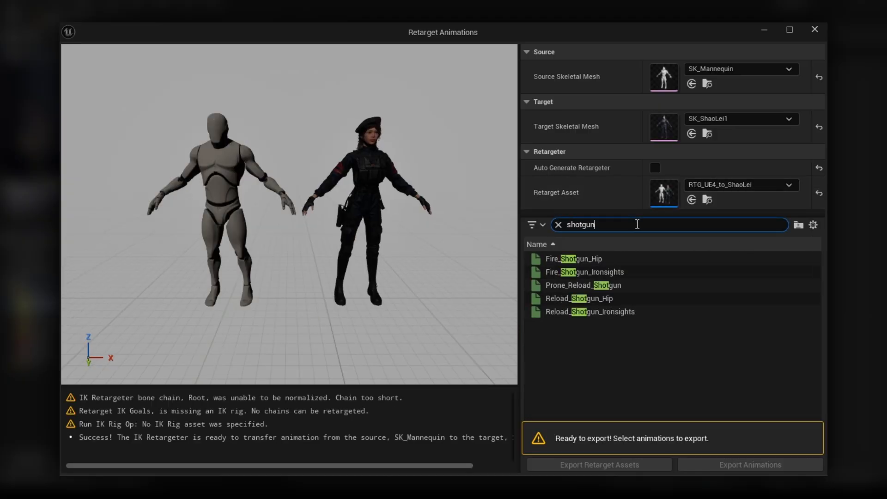
click(614, 258)
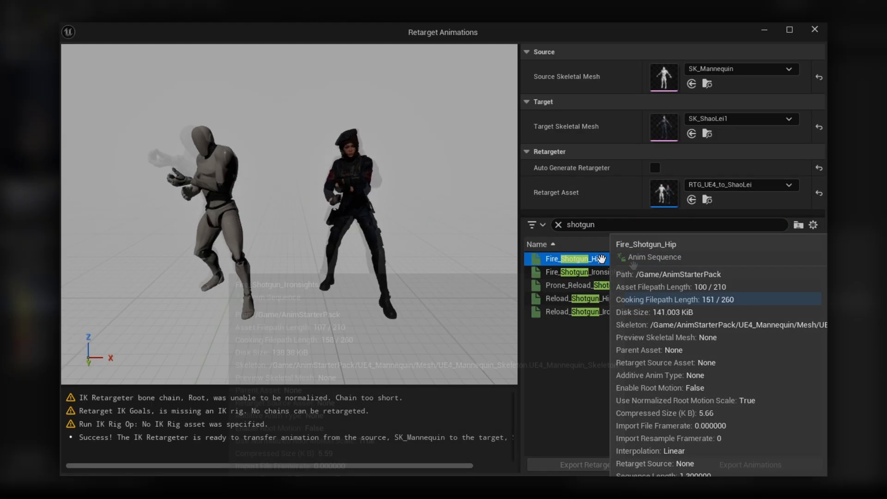
shift+click(638, 313)
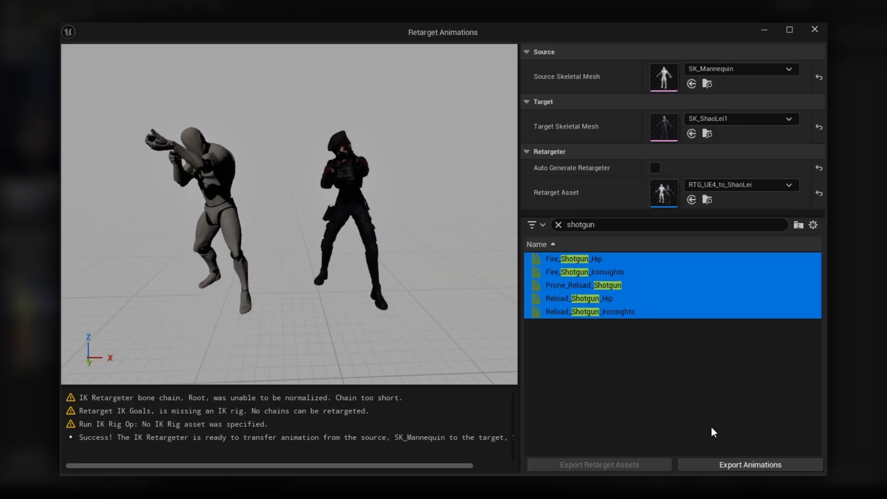
Export the selected shotgun animations to Retarget/AnimOutputs, overwriting existing files, including referenced assets and retaining additive flags
click(753, 461)
double_click(395, 200)
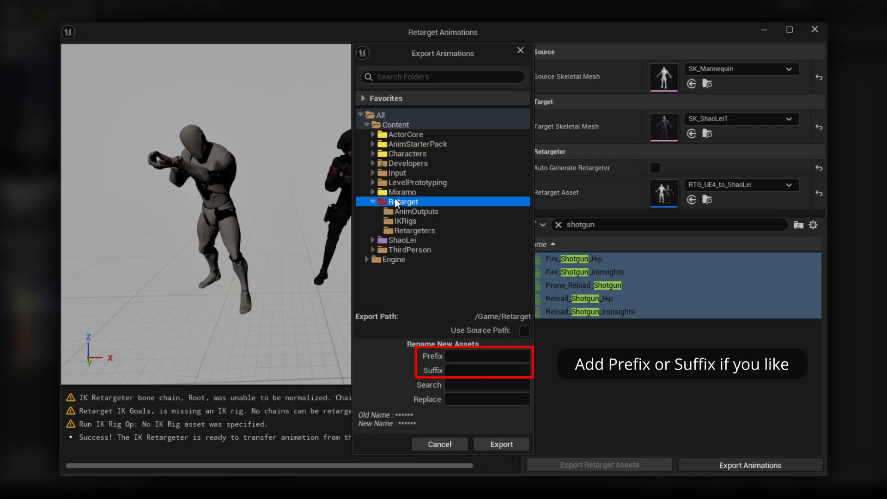
click(411, 212)
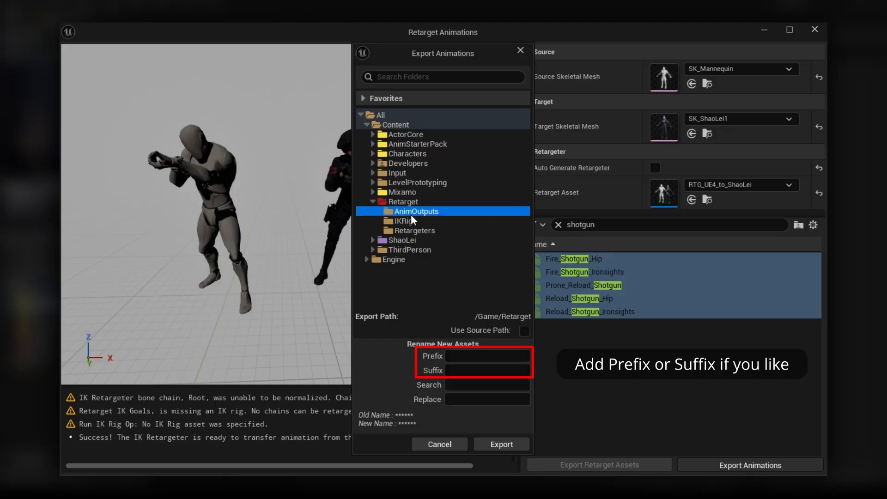
click(505, 444)
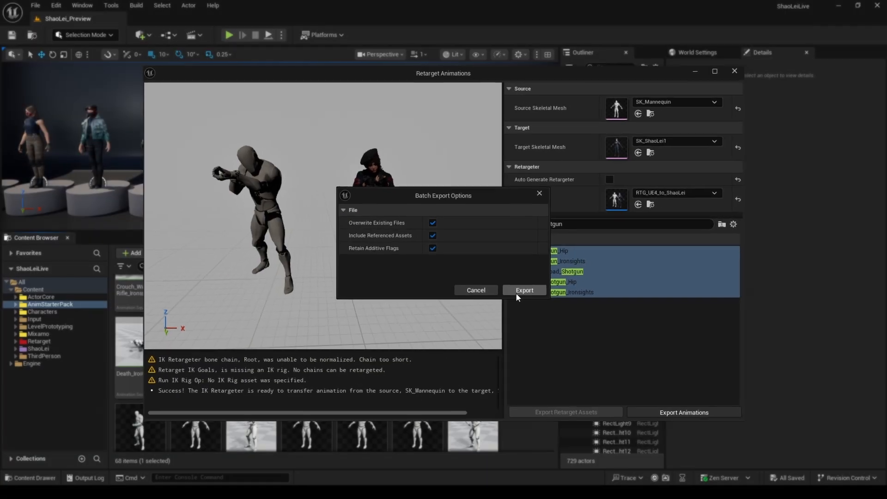
click(546, 308)
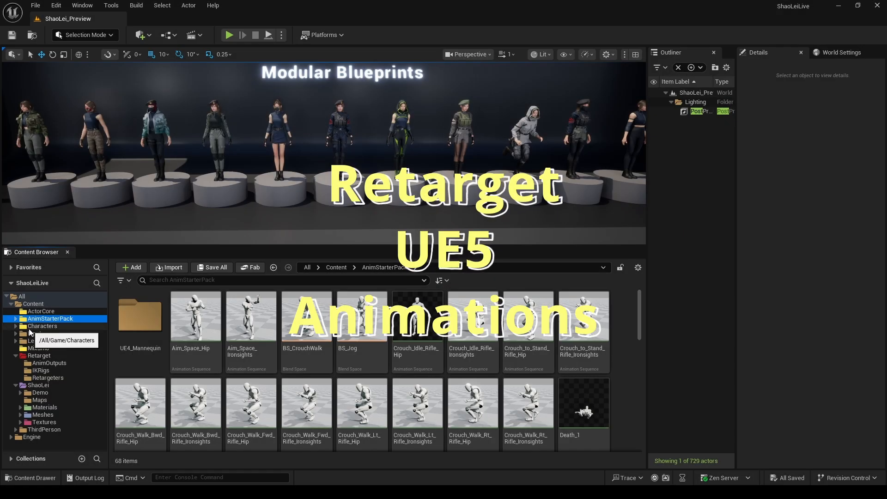
click(32, 326)
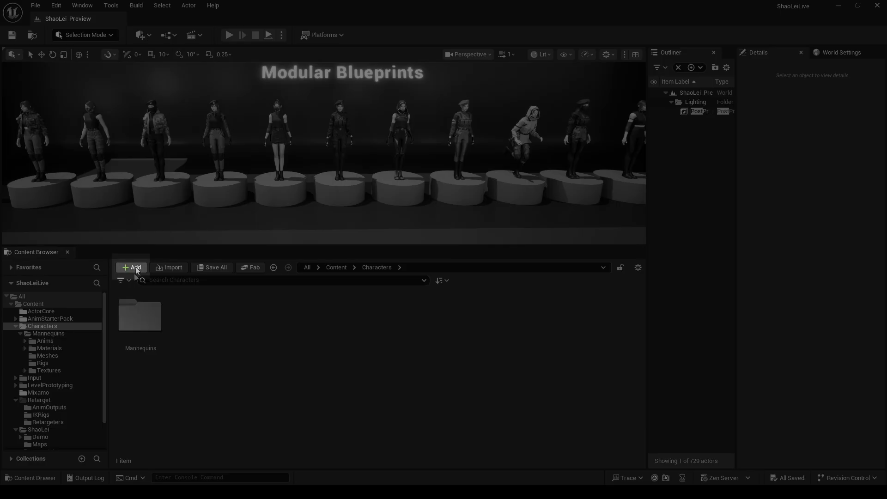
click(133, 268)
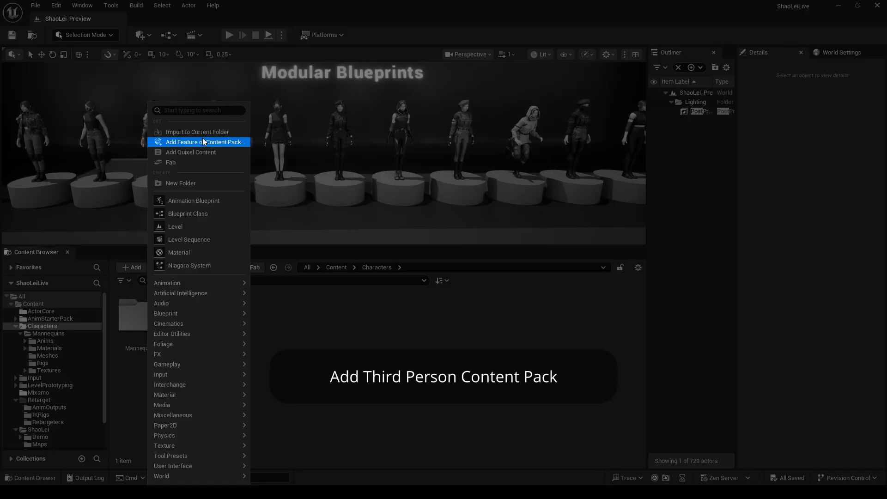
click(203, 141)
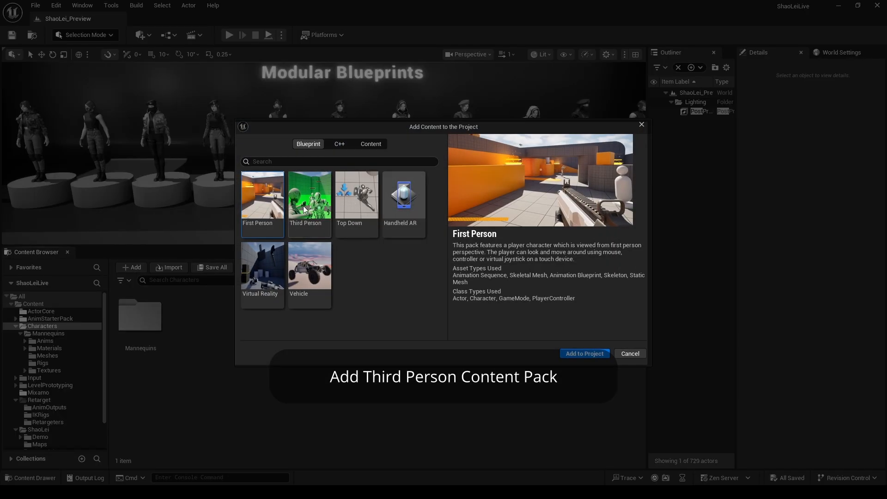
click(317, 214)
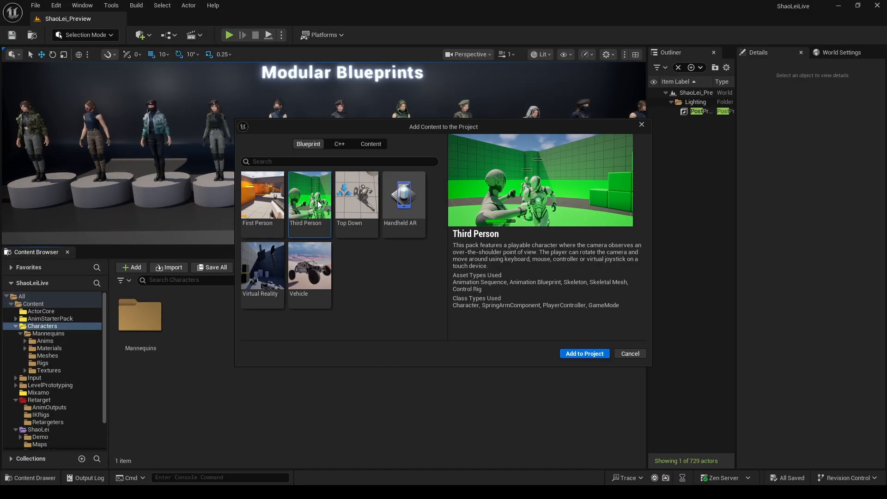
click(625, 354)
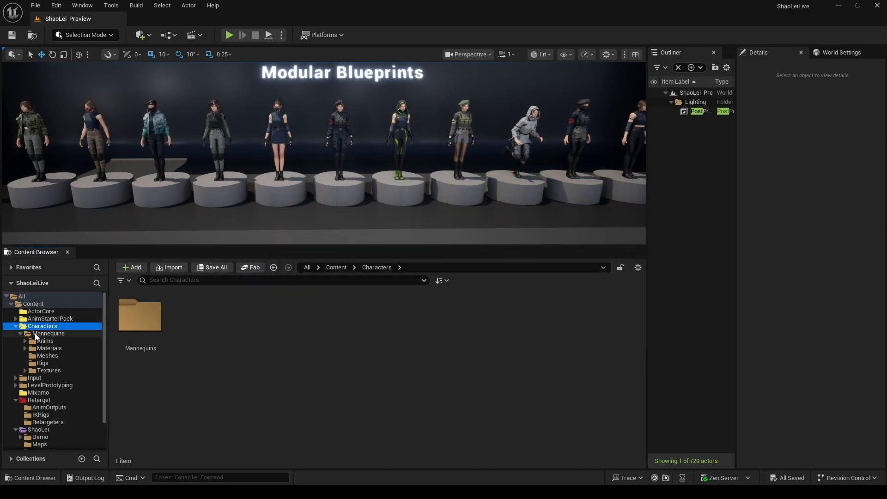
Browse to Characters/Mannequins/Anims/Pistol, open the MM_Pistol_Equip animation to inspect its playback, and close it
click(45, 340)
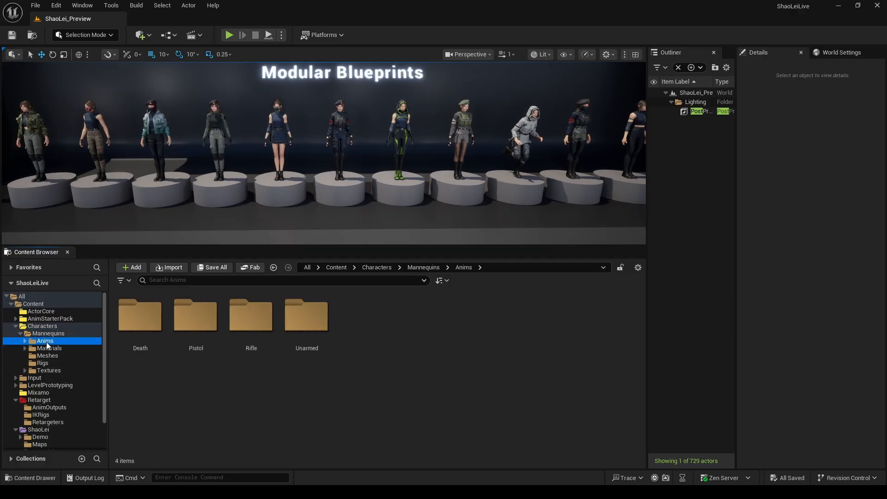
click(48, 349)
click(50, 355)
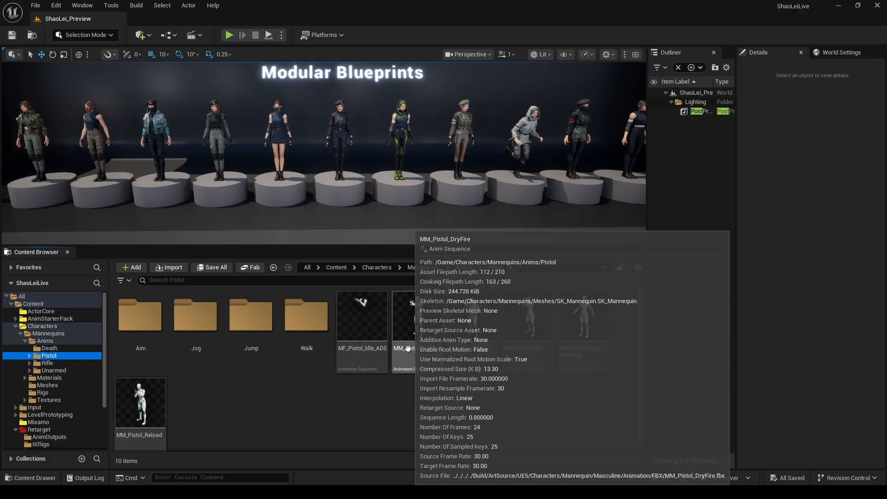
click(417, 319)
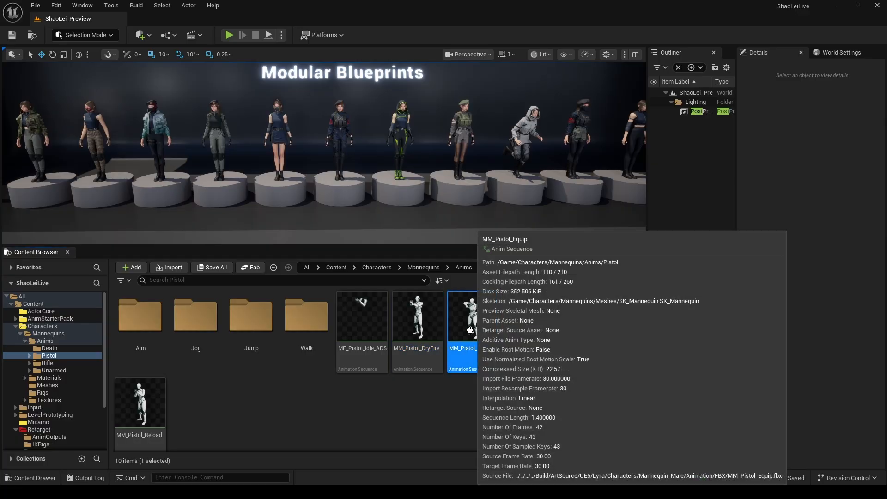
double_click(472, 319)
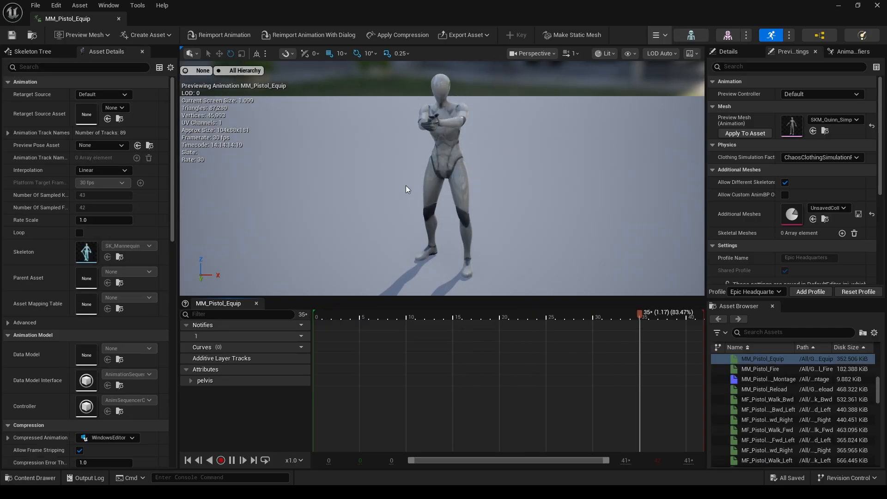
middle_click(101, 19)
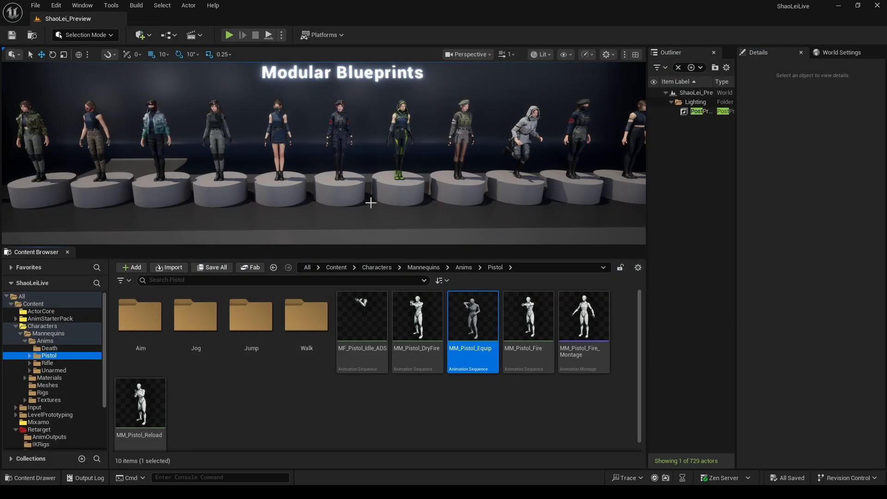
Start Retarget Animations for MM_Pistol_Equip and set SK_ShaoLei1 as the target skeletal mesh
right_click(479, 308)
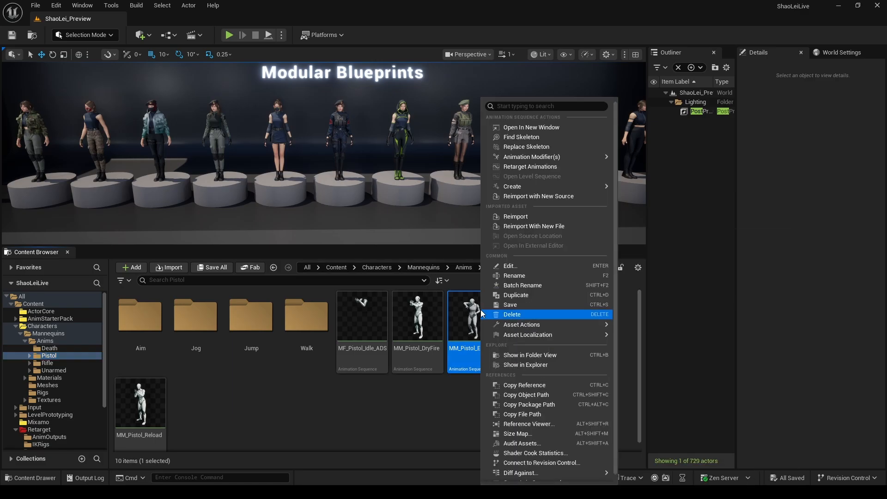
click(529, 167)
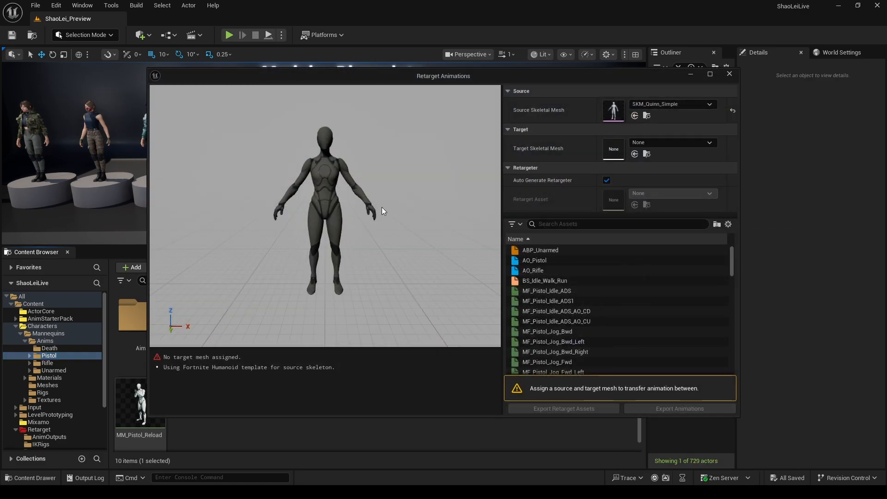
click(677, 144)
text(s)
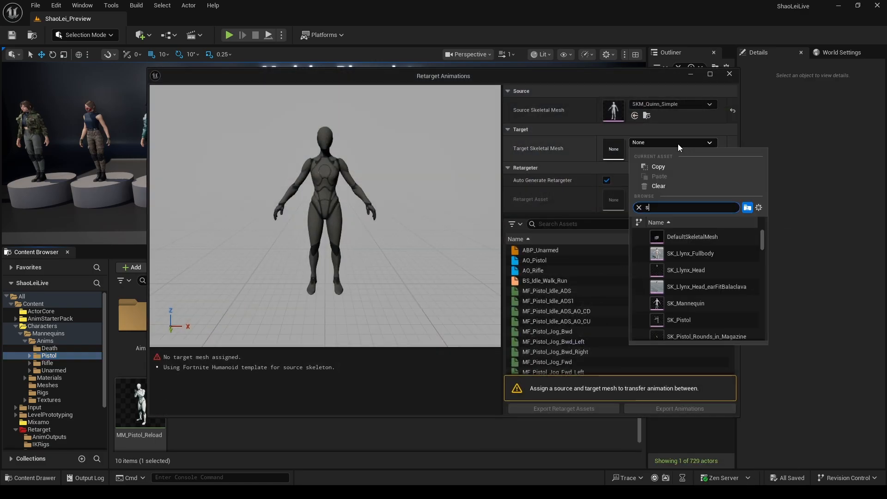
text(haolei)
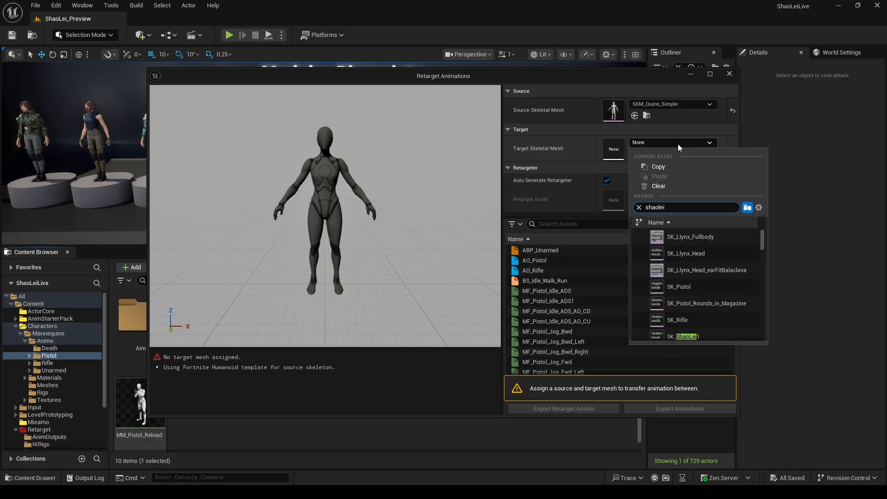
scroll(738, 274, down, 1)
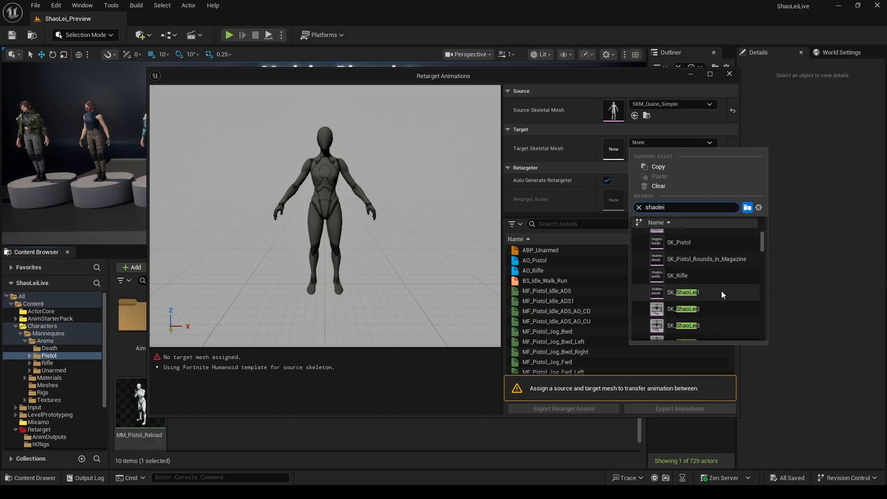
click(721, 290)
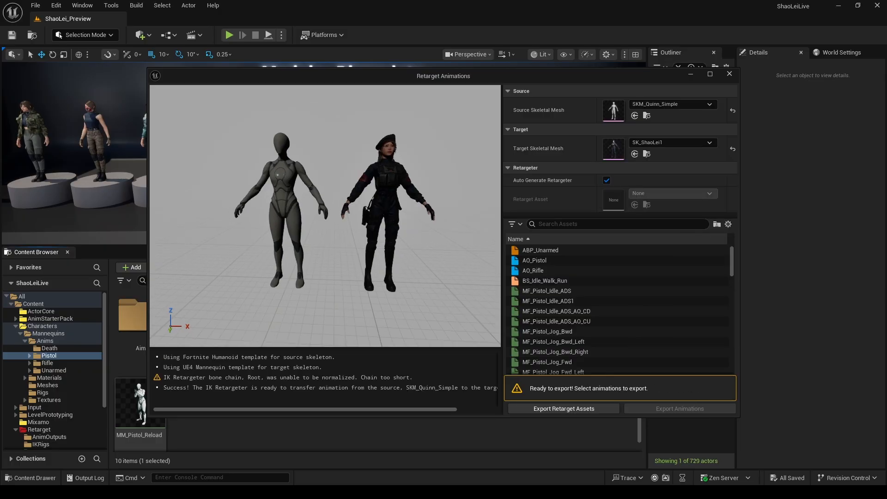
Export the auto-generated retarget assets to the Retarget folder and close the Retarget Animations window
click(595, 408)
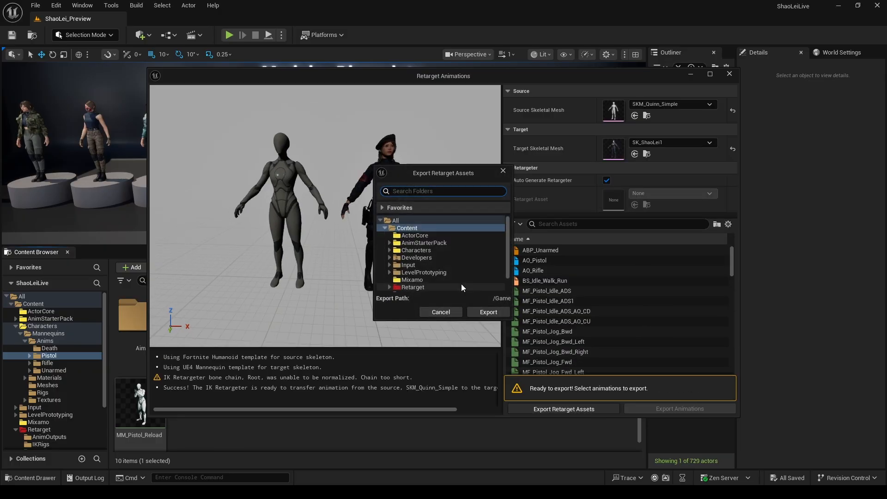
double_click(429, 286)
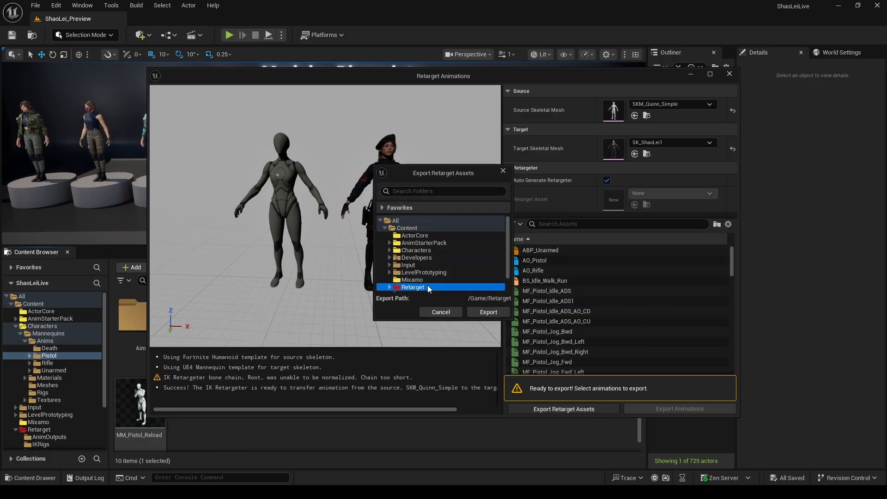
click(483, 313)
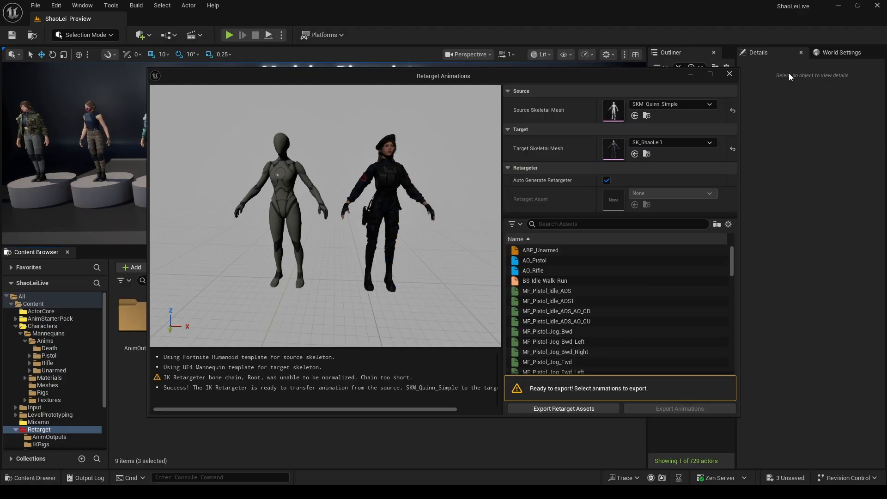
click(724, 75)
Force delete the duplicate IK rig IK_AutoGeneratedTarget from the Retarget folder
click(515, 358)
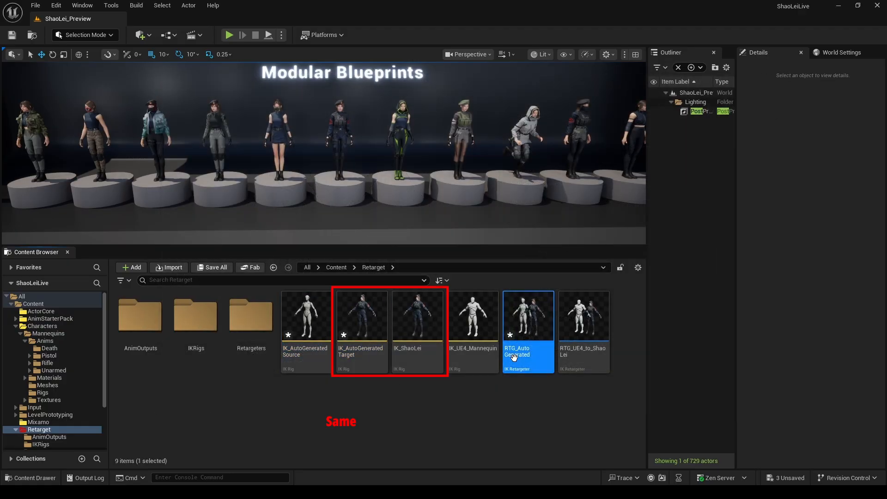
click(414, 357)
click(366, 357)
key(Delete)
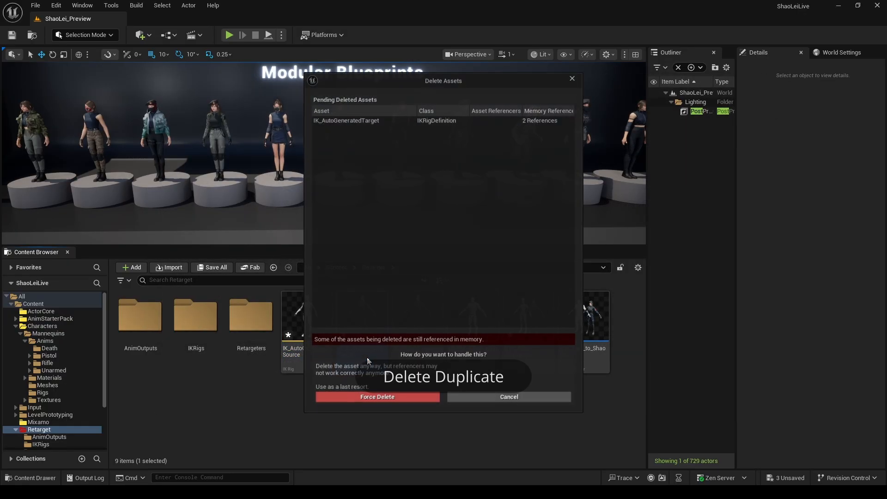
click(373, 396)
Rename IK_AutoGeneratedSource as IK_UE5_Mannequin and RTG_AutoGenerated as RTG_UE5_to_ShaoLei
click(323, 354)
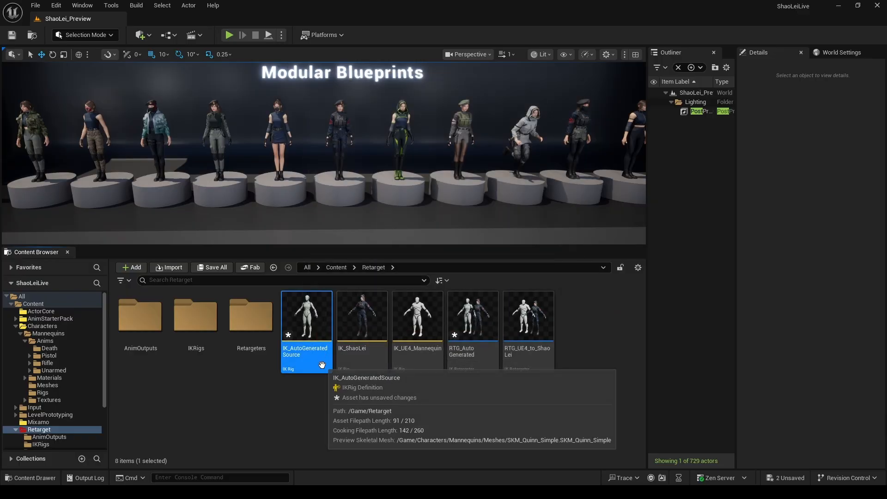
key(F2)
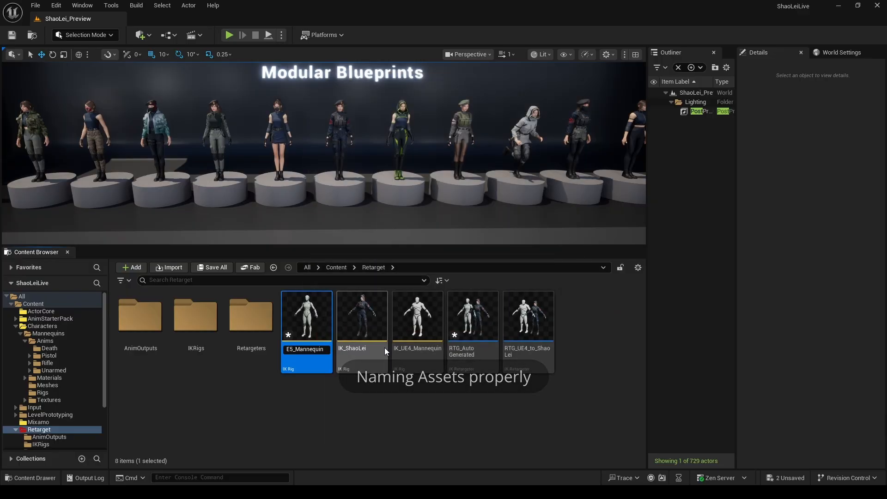
key(Return)
click(474, 363)
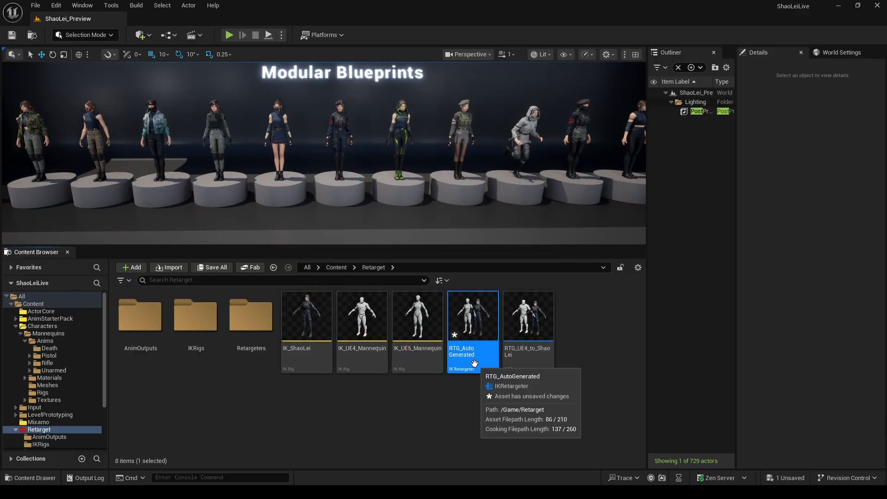
key(F2)
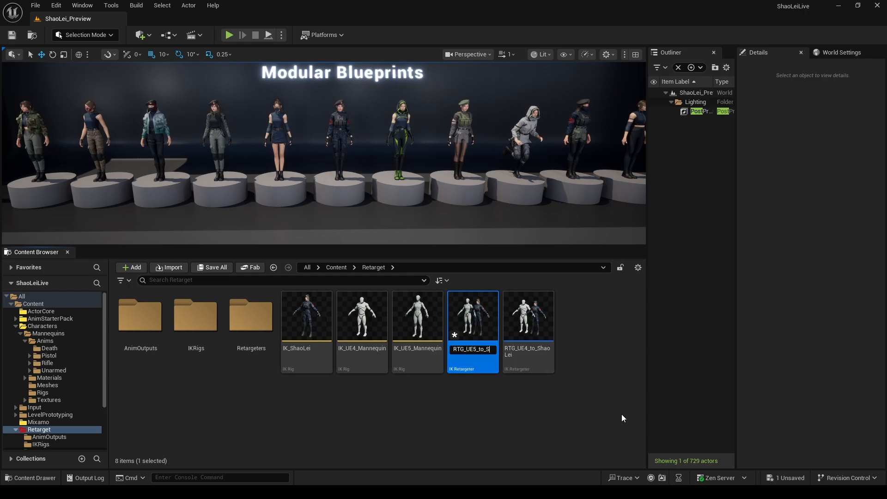
text(RTG_UE5_to_ShaoLei)
key(Return)
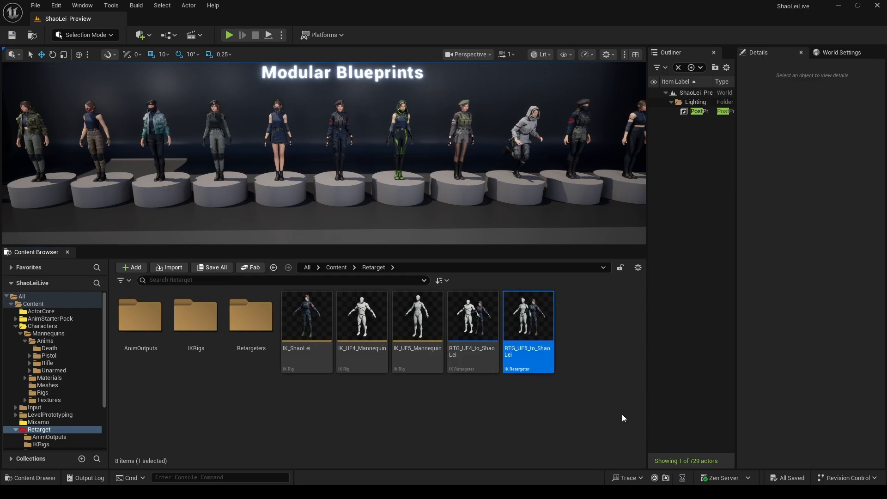
Open the RTG_UE5_to_ShaoLei retargeter and set IK_ShaoLei as its default target IK rig
double_click(533, 324)
click(810, 158)
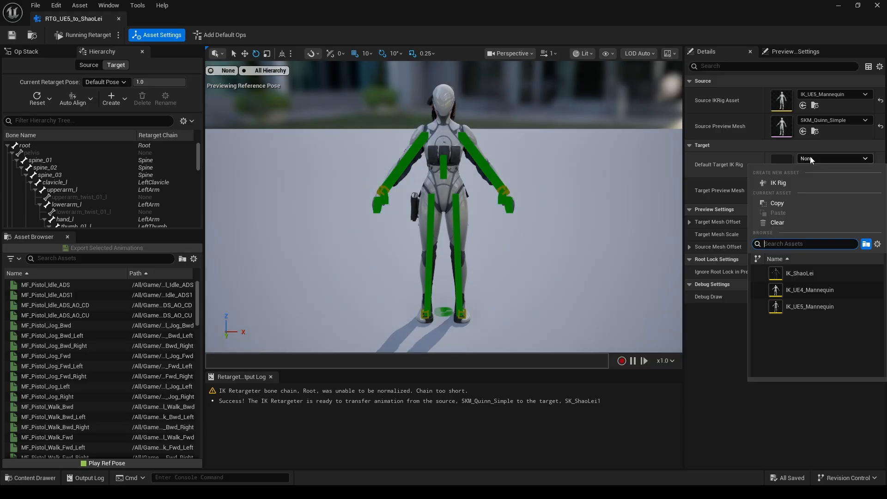
click(807, 272)
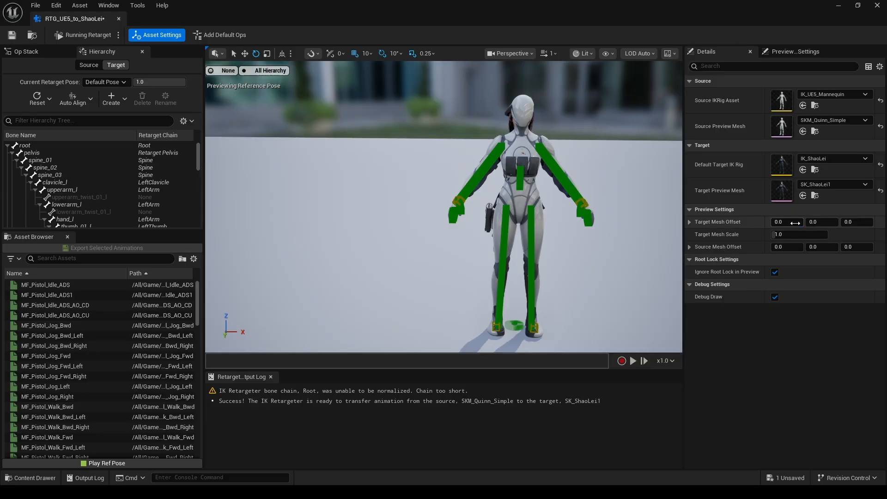
Offset the target mesh about 73.29 in X beside the source, turn off Debug Draw, and save the retargeter
drag(794, 222, 829, 222)
click(775, 297)
key(d)
mouse_move(577, 259)
right_down()
mouse_move(566, 259)
mouse_move(587, 263)
right_up()
key(a)
scroll(571, 258, down, 1)
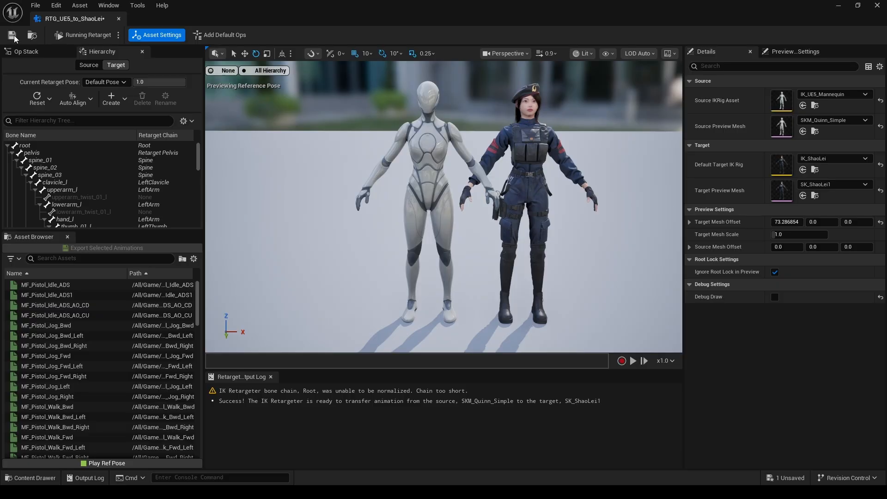
Preview the MF_Pistol_Jog_Bwd and MF_Pistol_Walk_Right animations on both characters and turn off Ignore Root Lock in Preview
click(74, 325)
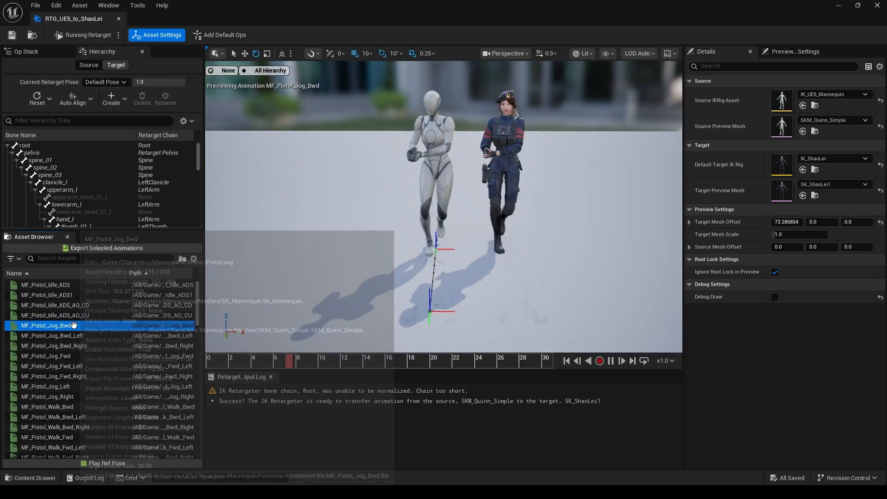
scroll(86, 337, down, 5)
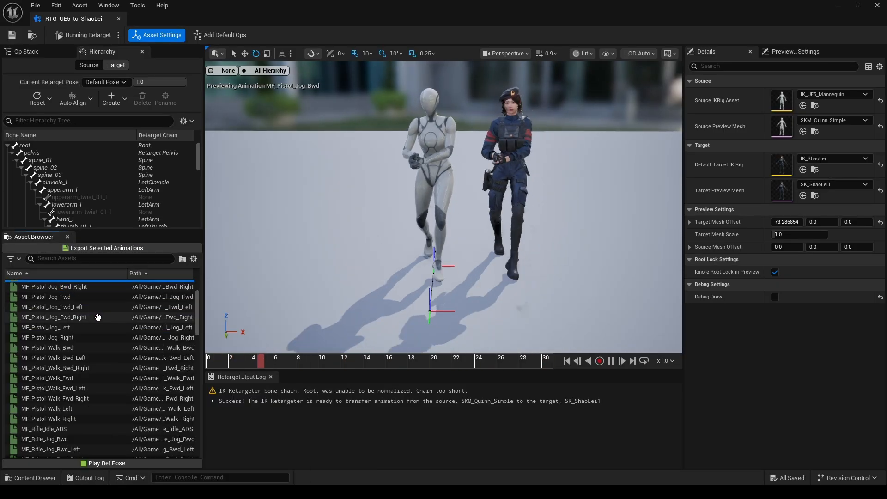
click(51, 360)
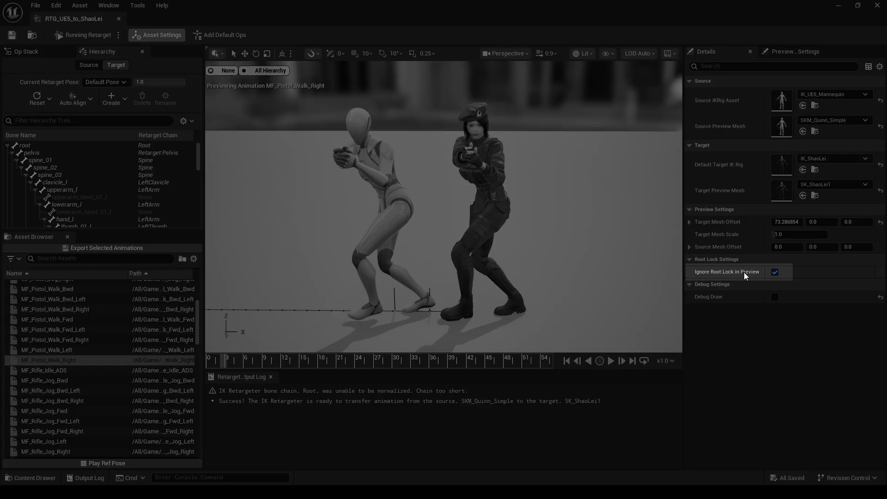
click(774, 272)
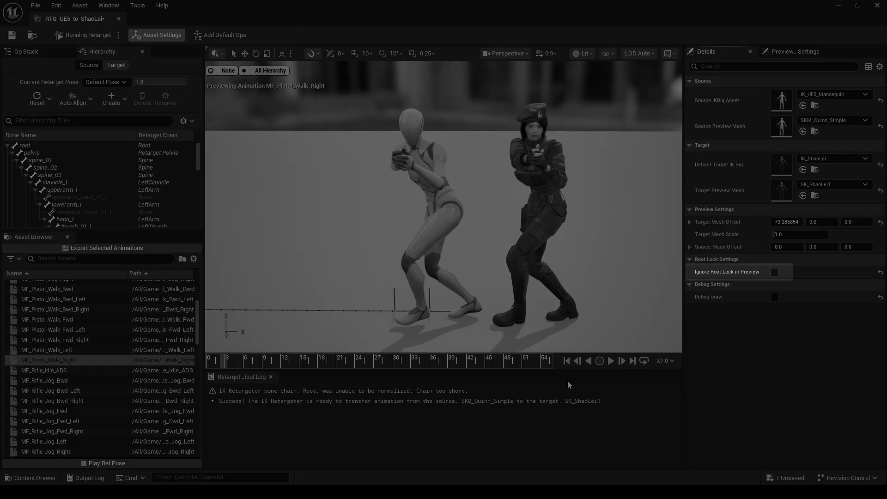
click(610, 361)
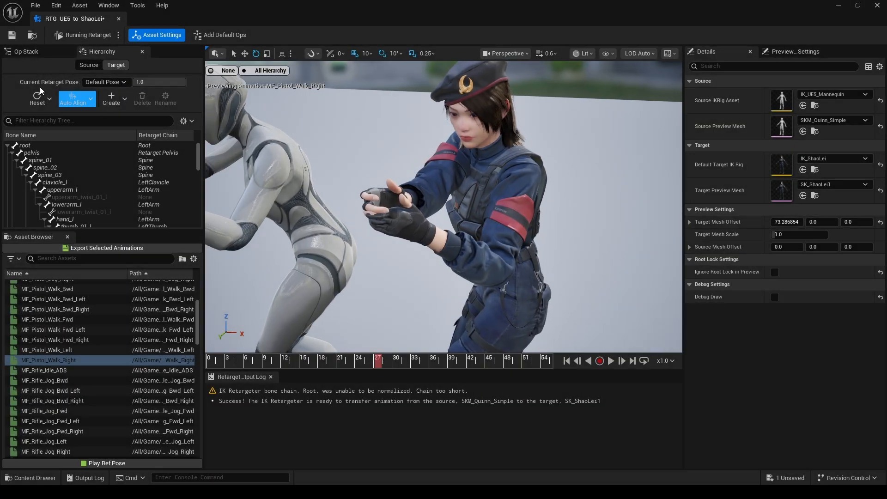
Enter retarget pose editing, compare both characters from the side, and start importing a pose asset for the target
click(80, 38)
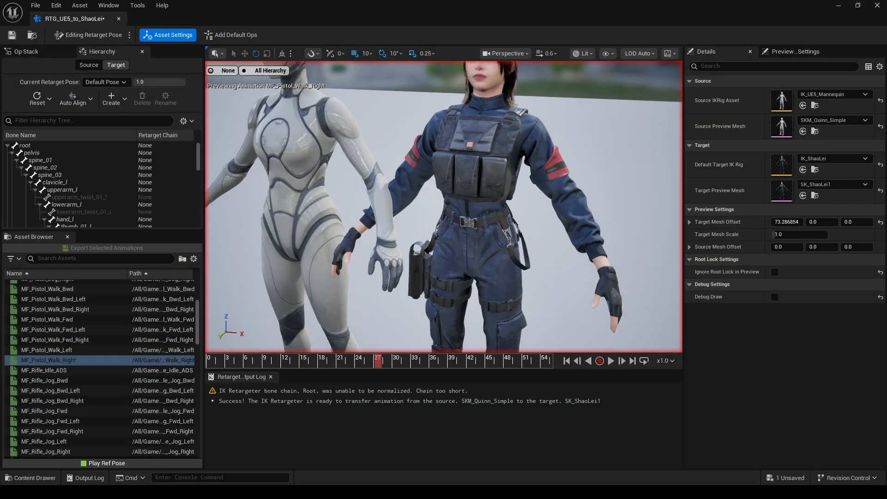
right_drag(444, 207, 469, 137)
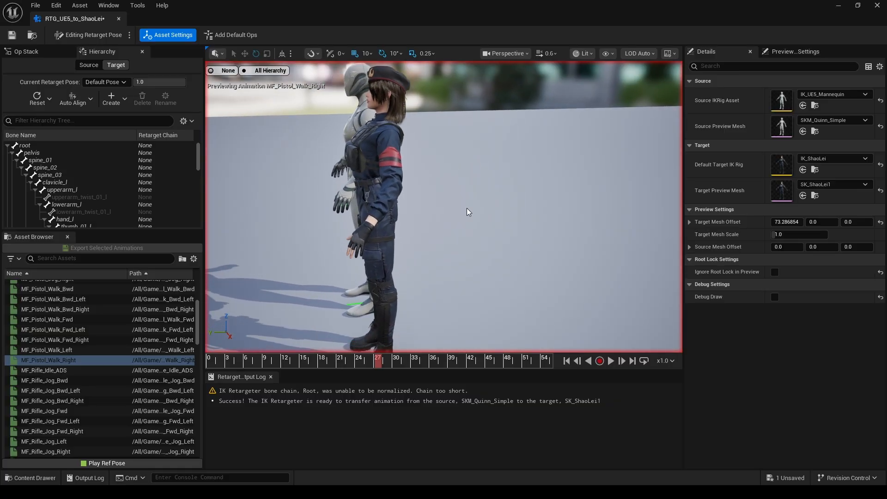
right_drag(389, 224, 365, 220)
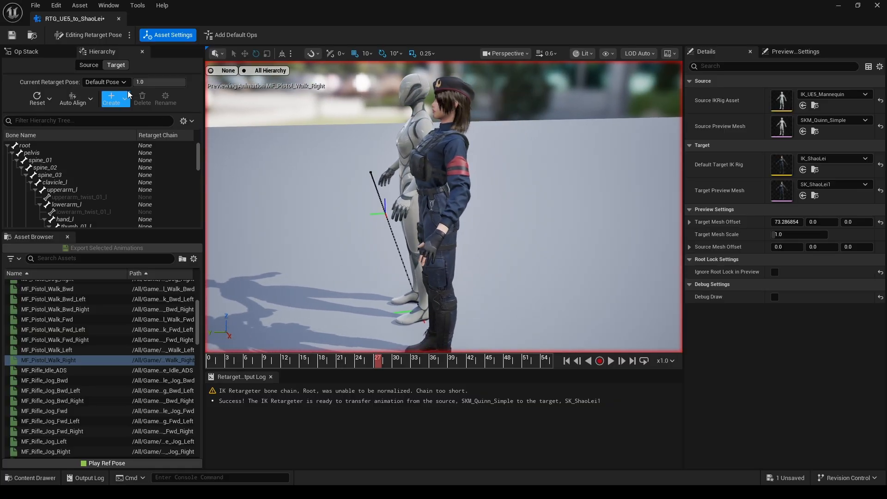
click(104, 64)
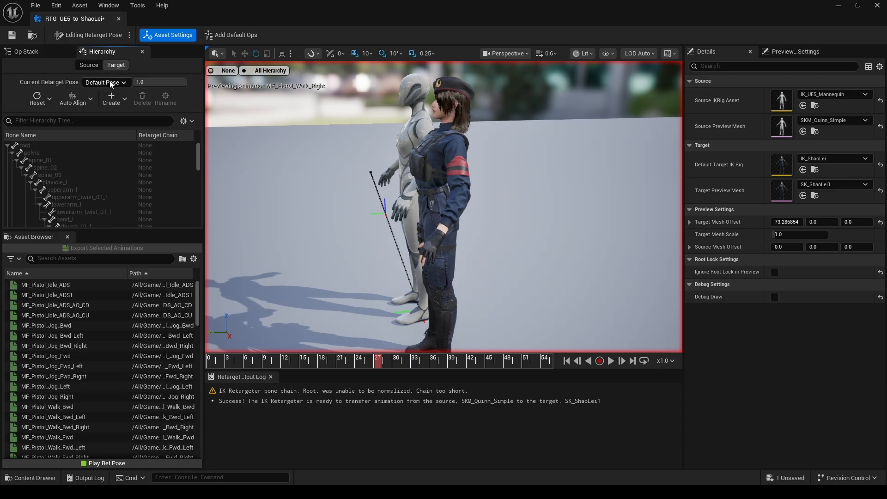
click(116, 102)
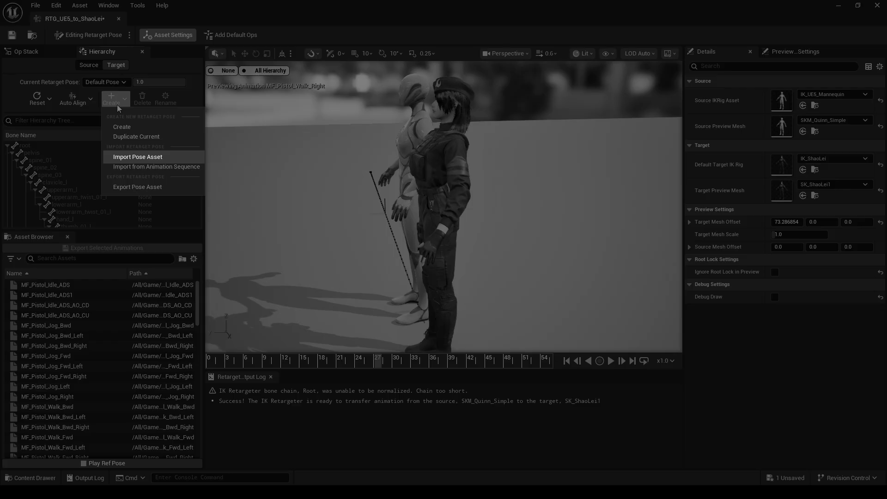
click(134, 155)
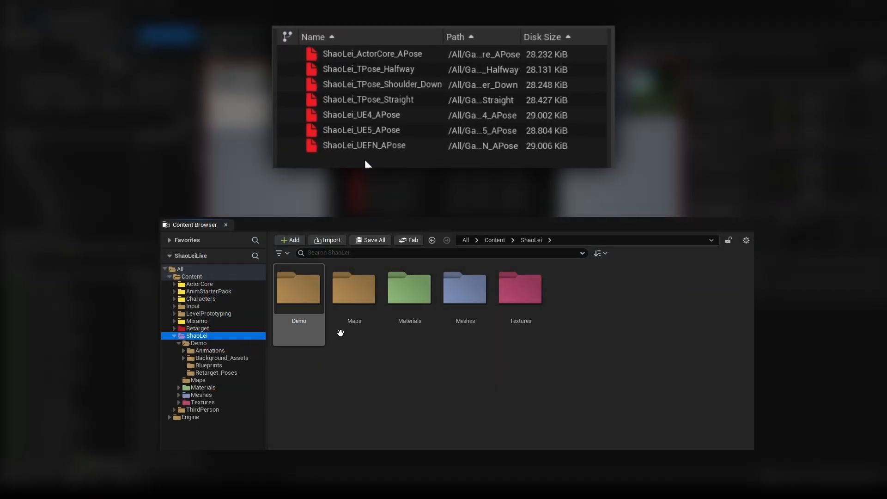
Open ShaoLei/Demo/Retarget_Poses and select the pose assets from ShaoLei_ActorCore_APose through ShaoLei_UEFN_APose
double_click(311, 311)
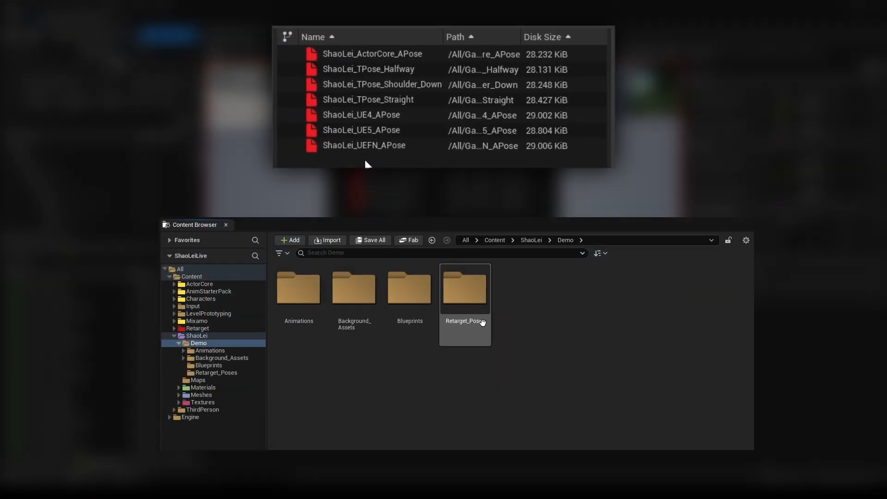
double_click(481, 322)
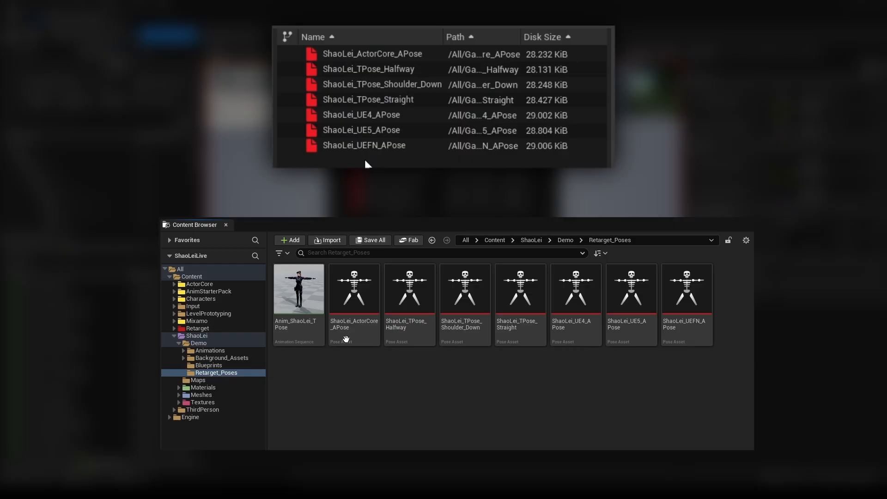
click(356, 314)
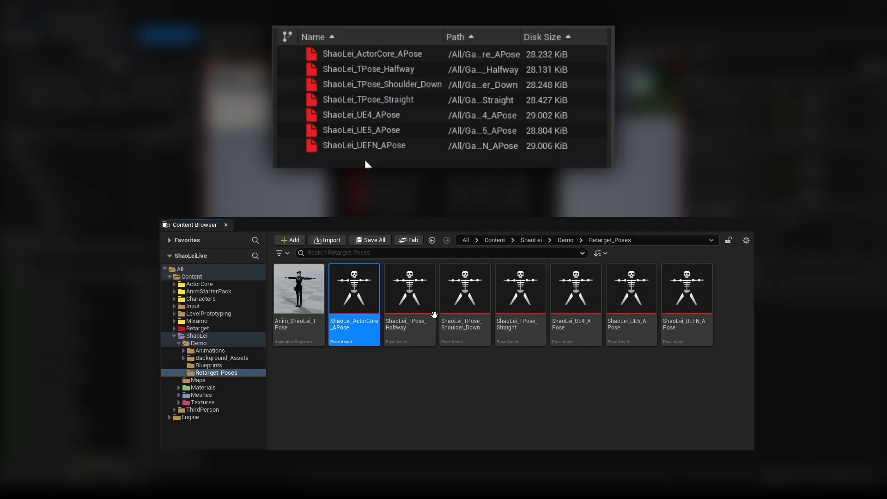
shift+click(682, 302)
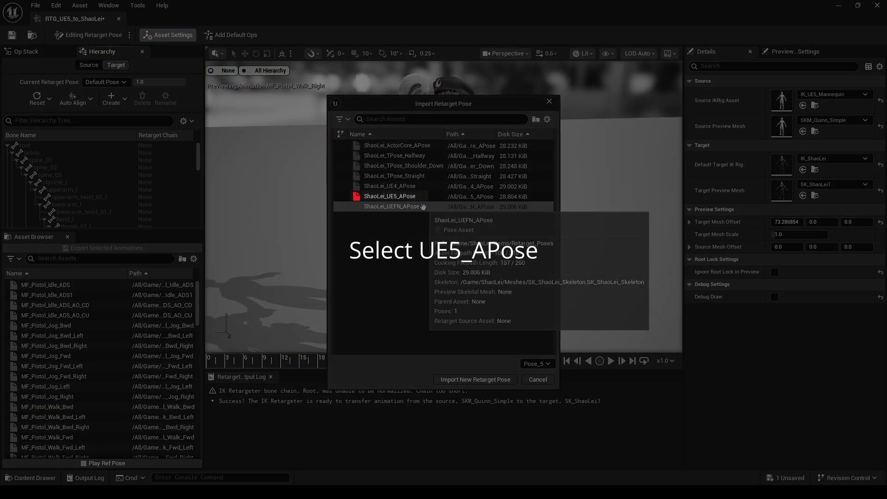
Import ShaoLei_UE5_APose as a new retarget pose for the target character
click(406, 197)
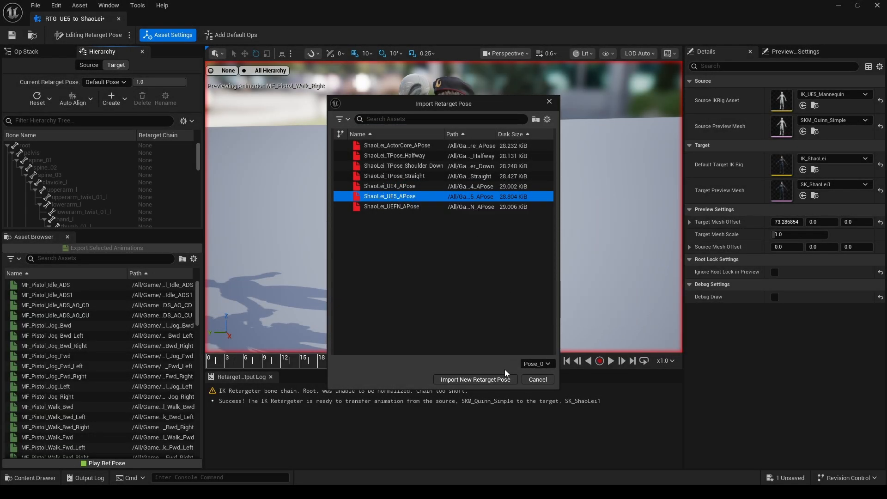
click(486, 380)
right_drag(485, 218, 624, 224)
middle_drag(444, 232, 459, 254)
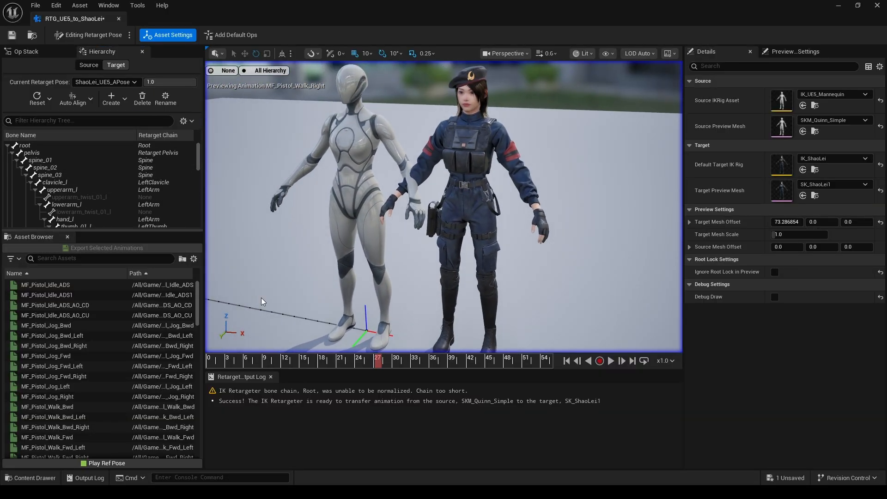
Return to running the retarget and play MF_Pistol_Walk_Right to check the hands with the imported pose
click(89, 35)
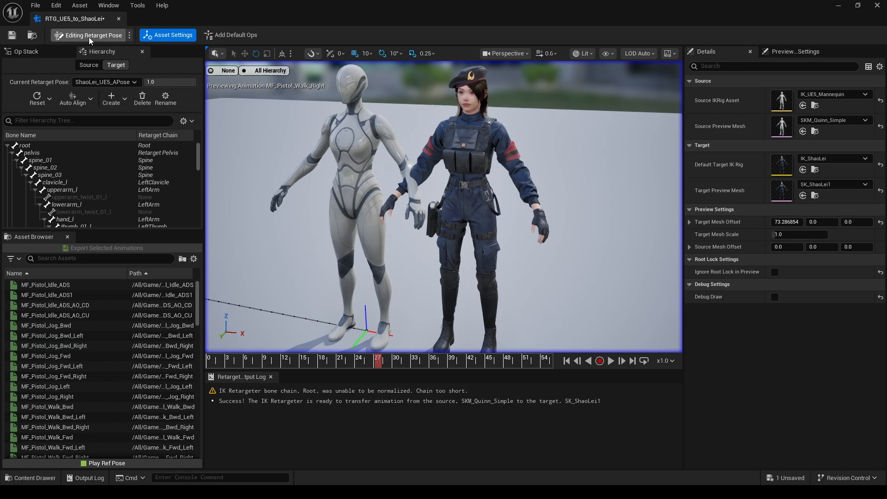
click(611, 361)
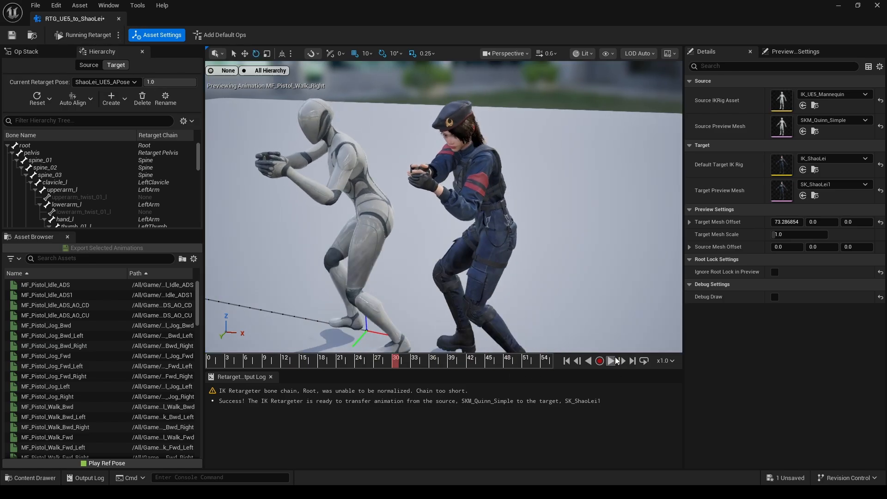
right_drag(490, 221, 418, 201)
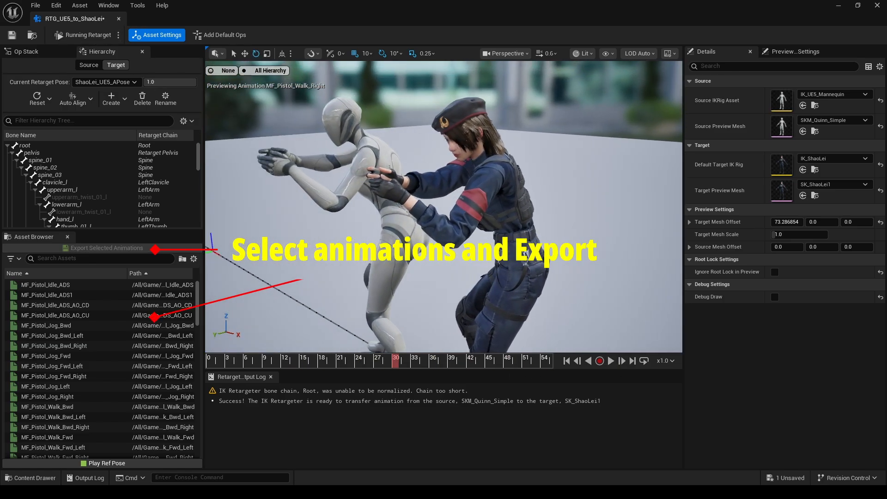
Set the target's current retarget pose to Default Pose and compare the hands in the preview
click(120, 84)
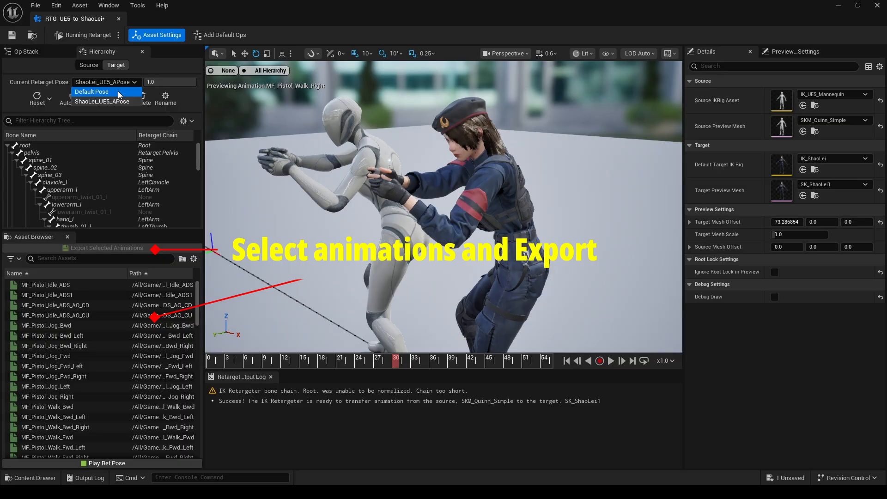
click(117, 91)
mouse_move(443, 208)
right_down()
mouse_move(423, 226)
mouse_move(393, 212)
mouse_move(438, 206)
right_up()
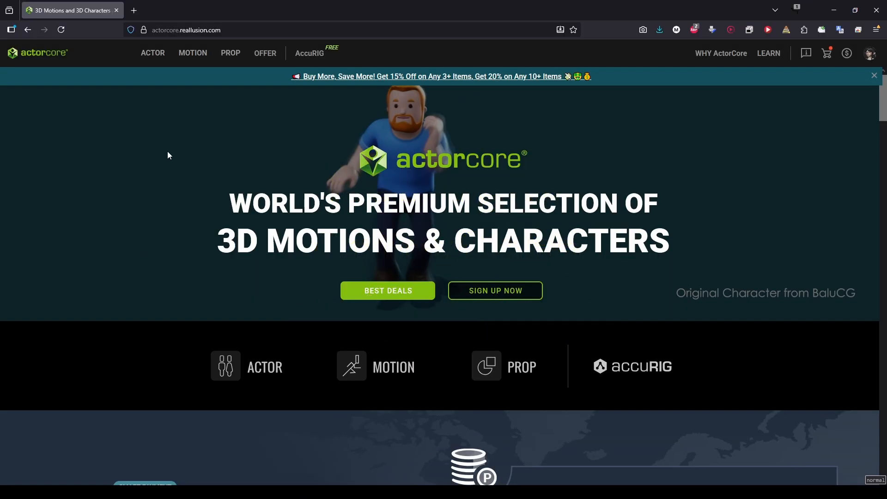
On the ActorCore website in the browser, find the Side Shoot motion among the free motions and open its download settings
click(192, 60)
scroll(224, 213, down, 5)
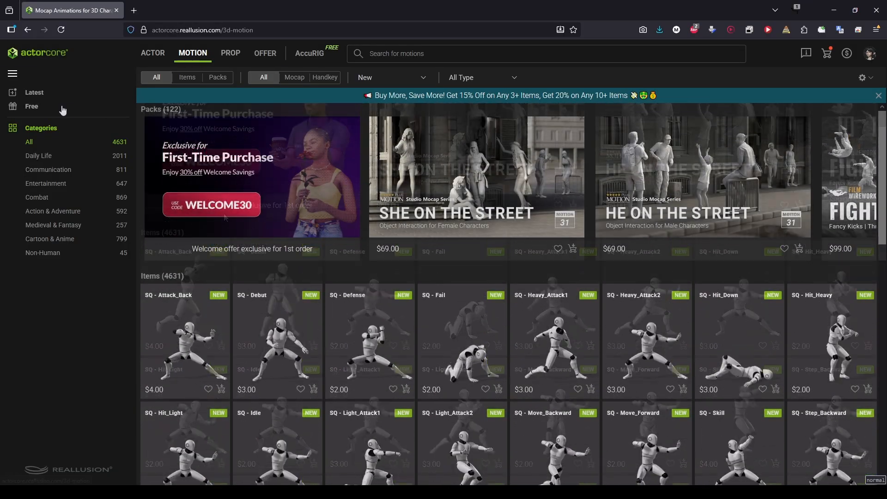
click(60, 107)
scroll(687, 393, down, 8)
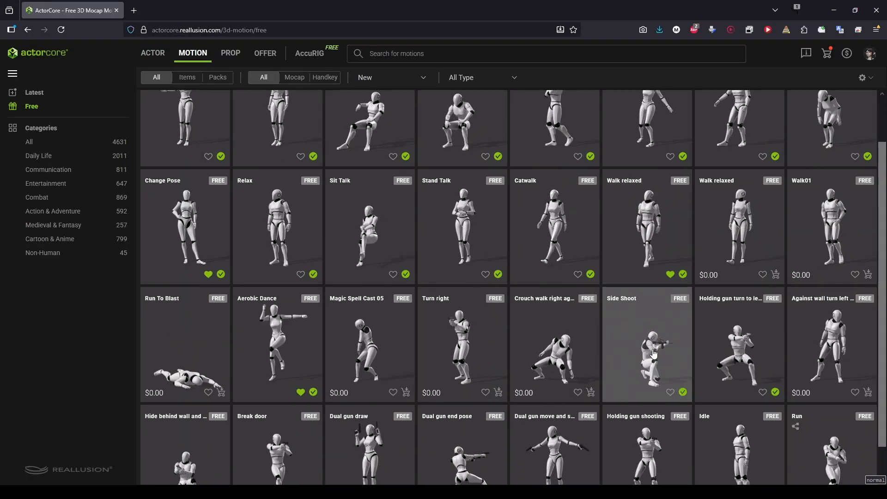
click(686, 392)
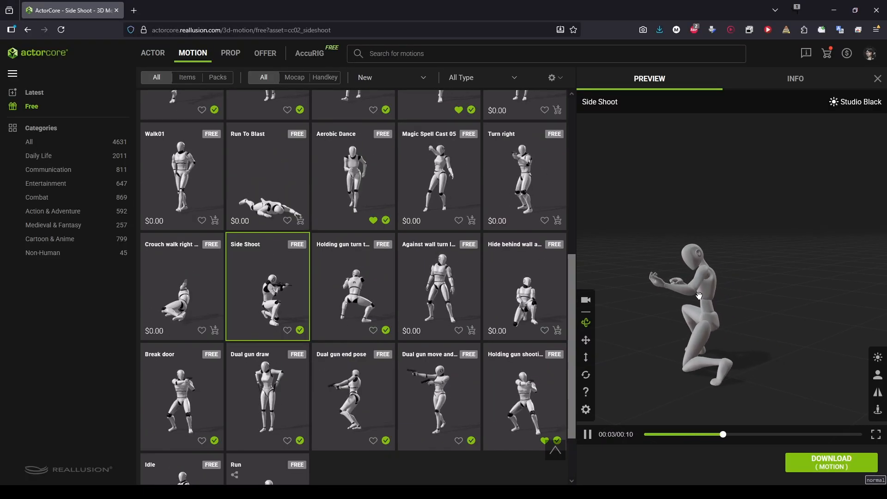
click(809, 463)
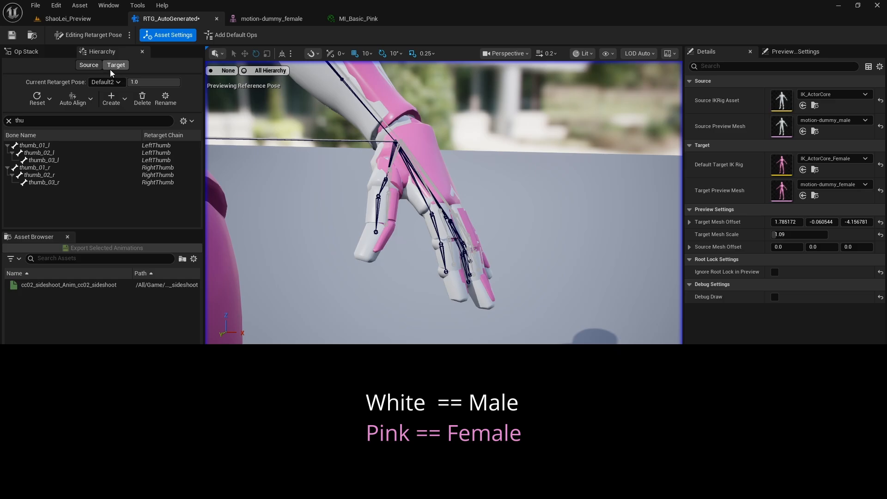
In Unreal's RTG_AutoGenerated retargeter, compare the source and target left thumb bones and adjust the target mesh offset in X
click(53, 145)
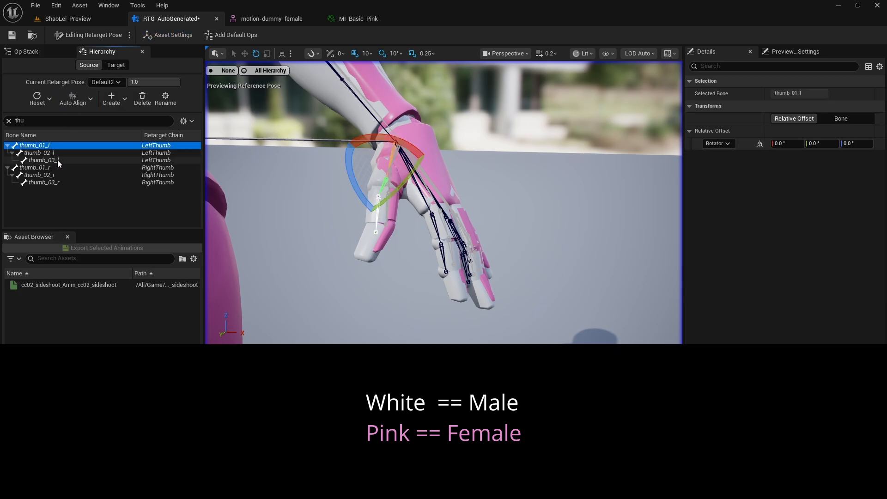
shift+click(57, 160)
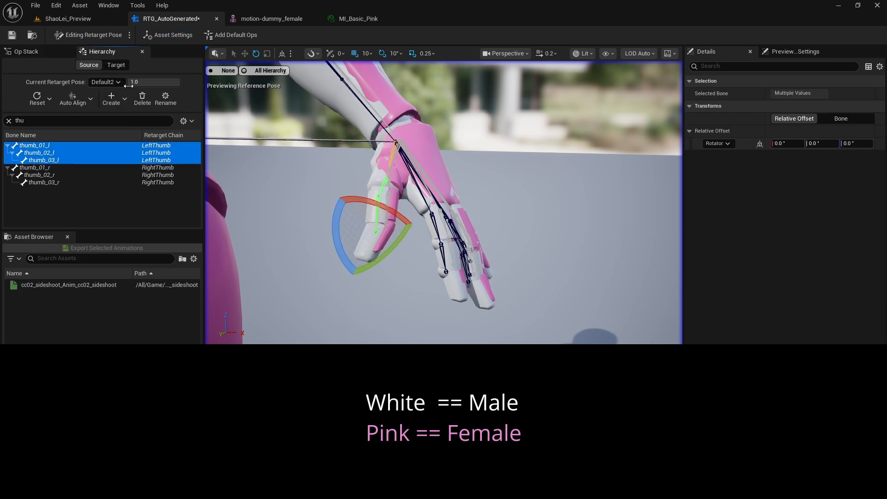
click(116, 65)
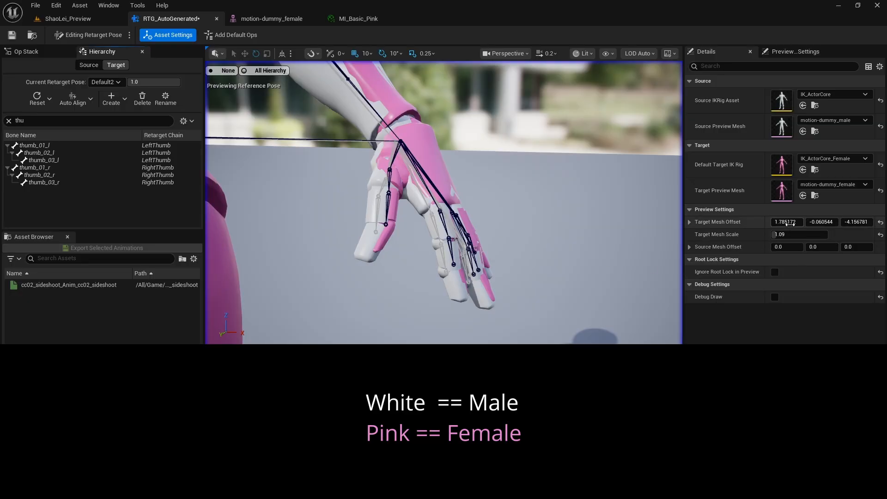
drag(786, 221, 808, 222)
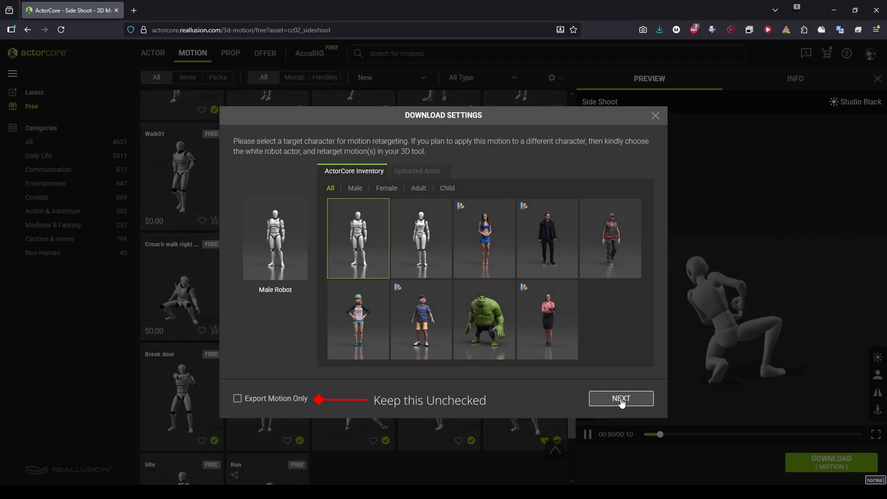
Back in the browser, download Side Shoot with the Male Robot for Unreal at 30 FPS, with Move in Place on and Export Motion Only off
click(621, 400)
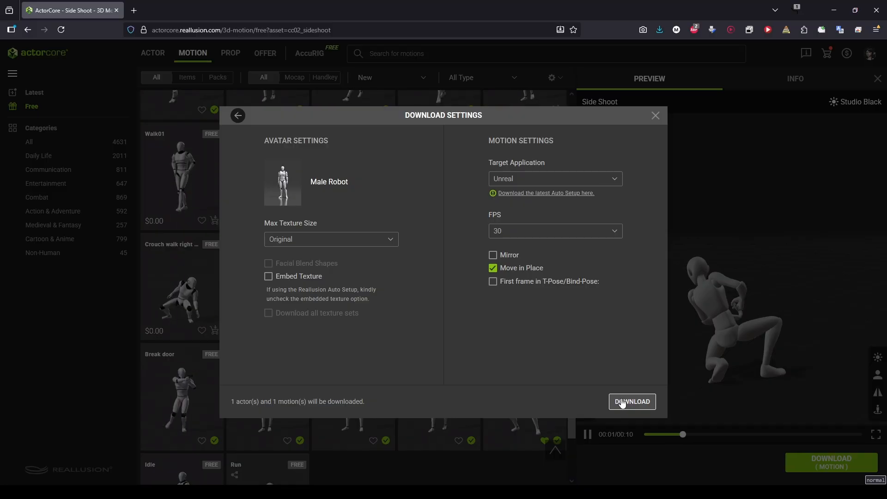
click(621, 401)
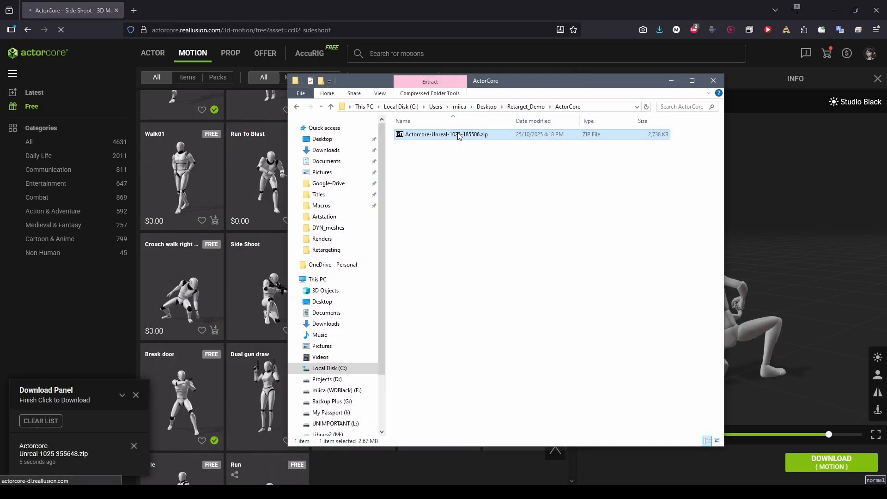
Extract the Actor and Motion folders from Actorcore-Unreal-1025-185506.zip into the ActorCore folder
double_click(457, 134)
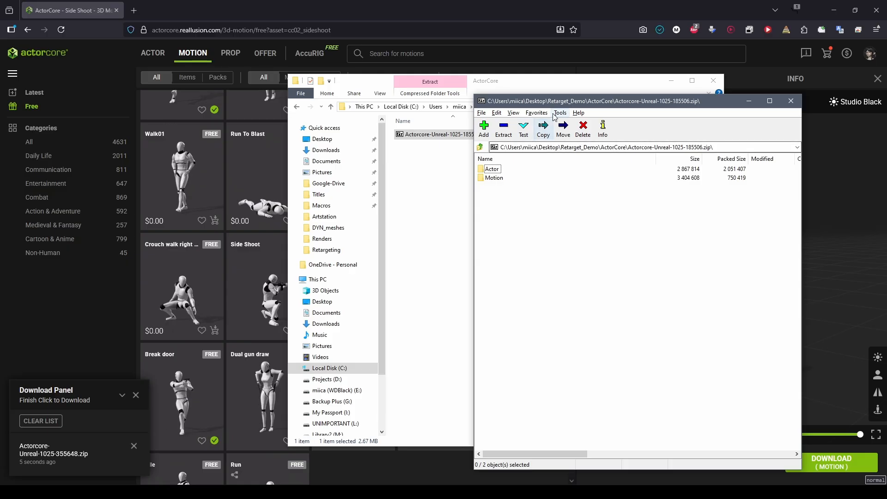
click(492, 169)
shift+click(495, 178)
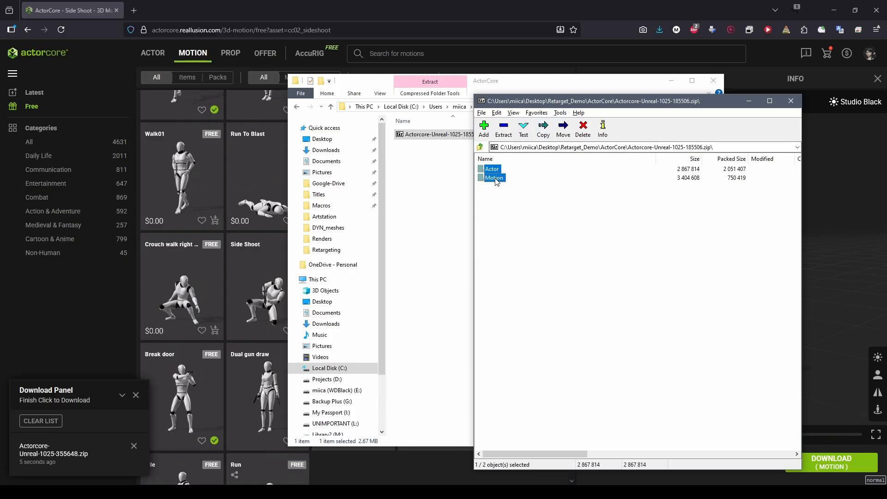
drag(495, 179, 446, 179)
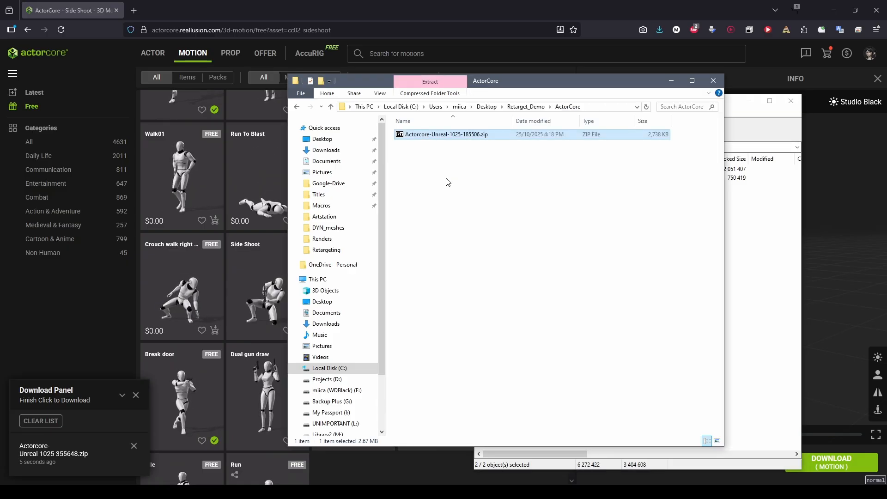
Import motion-dummy_male.fbx from the extracted Actor folder into Unreal's ActorCore folder with the default import settings
click(791, 101)
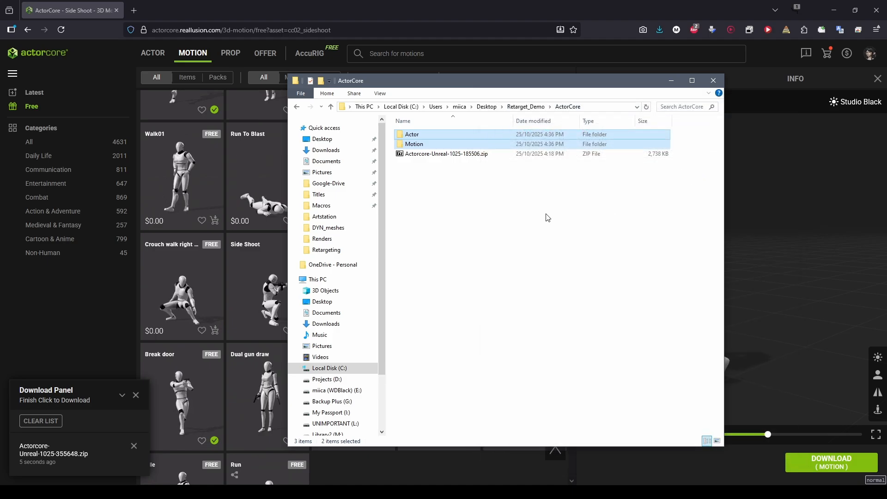
double_click(409, 134)
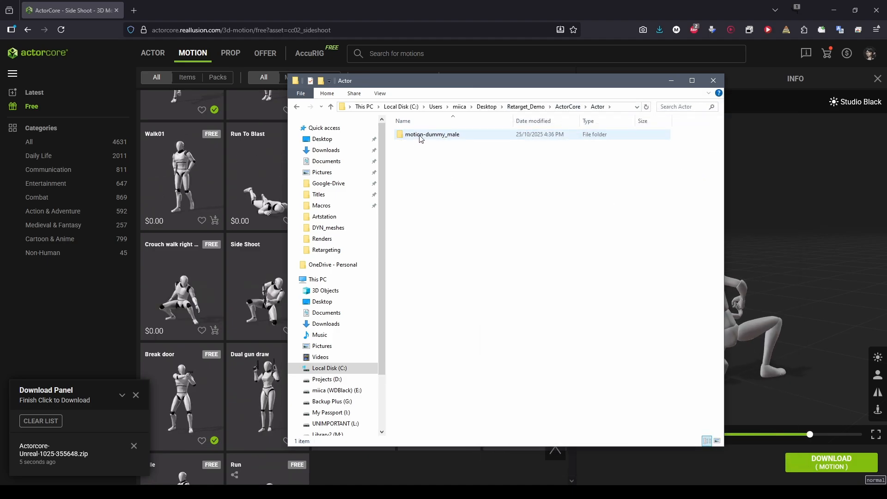
double_click(429, 135)
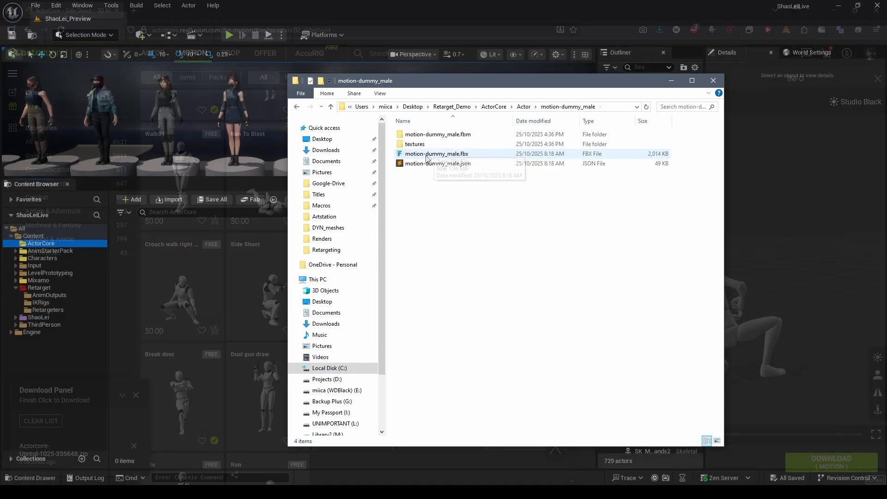
drag(435, 155, 254, 243)
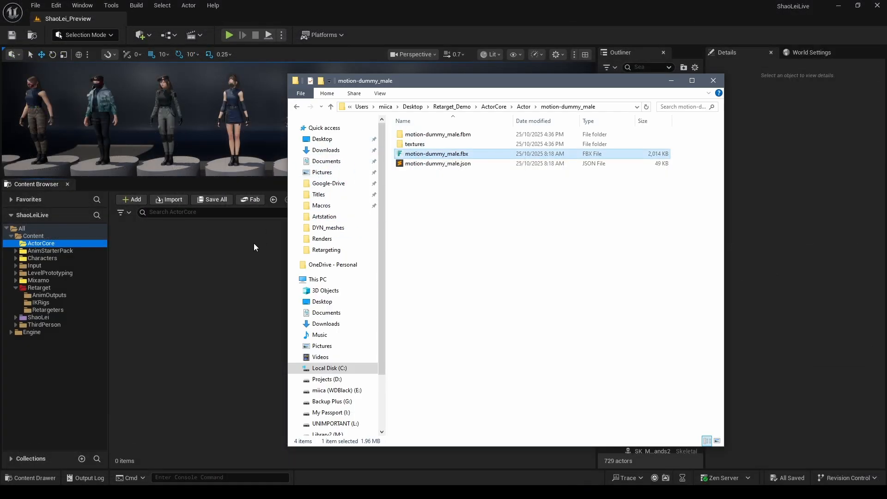
click(672, 85)
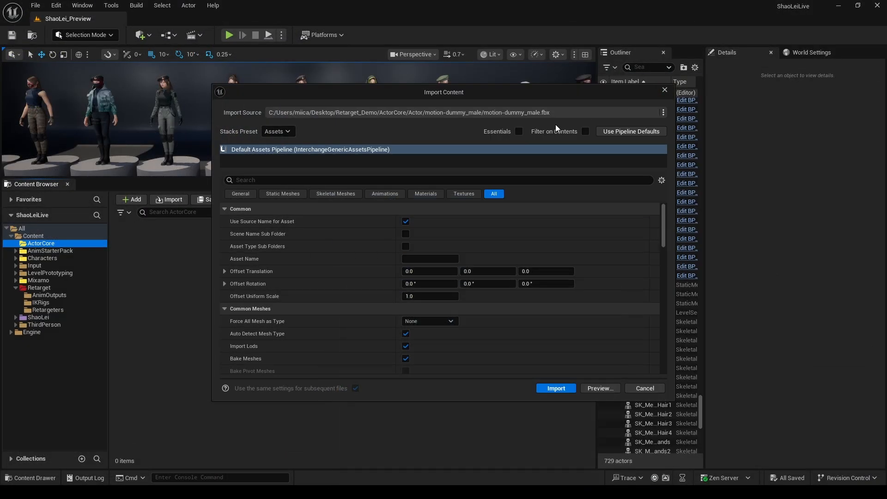
scroll(577, 323, down, 3)
click(556, 388)
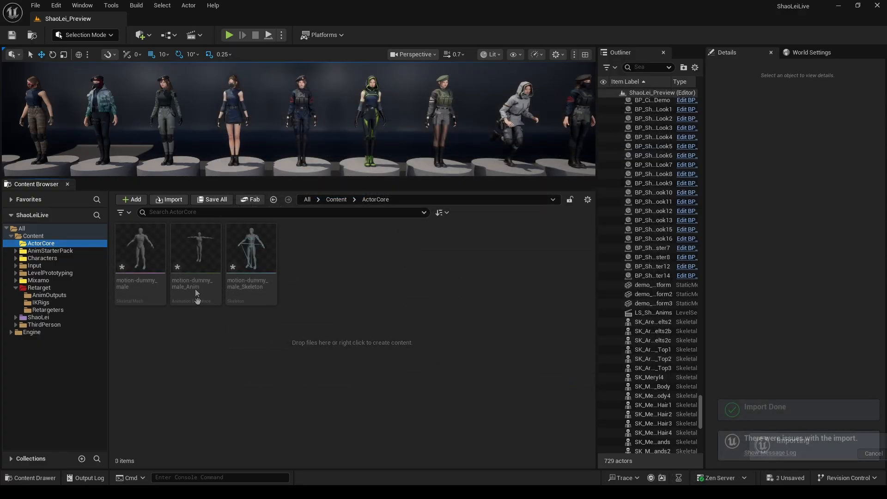
Force delete the motion-dummy_male_Anim sequence and replace the WorldGridMaterial on the motion-dummy_male mesh with a basic material
click(195, 289)
key(Delete)
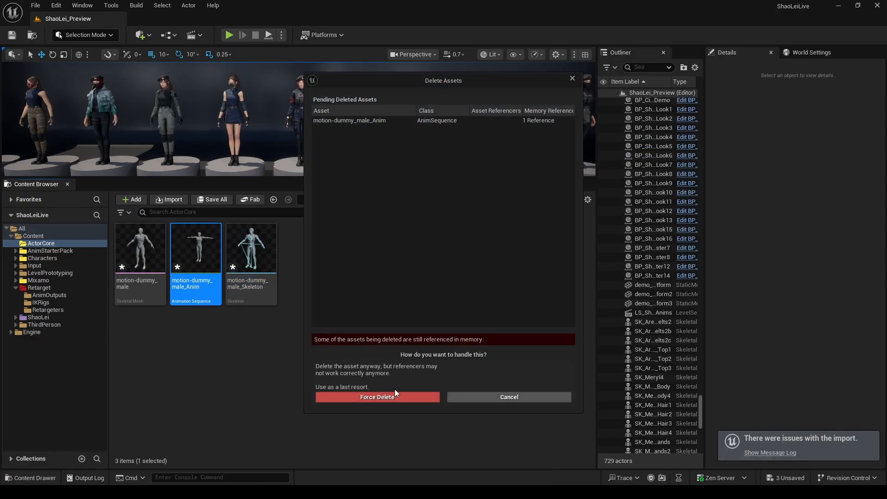
click(394, 394)
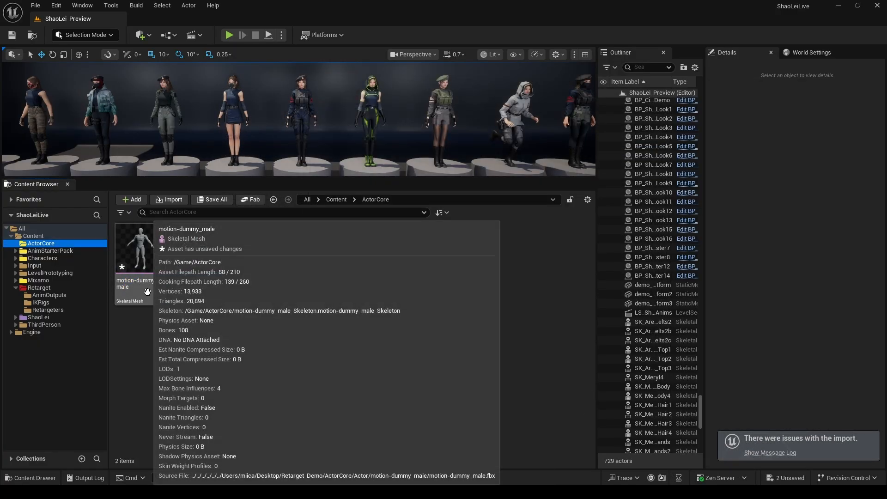
double_click(149, 292)
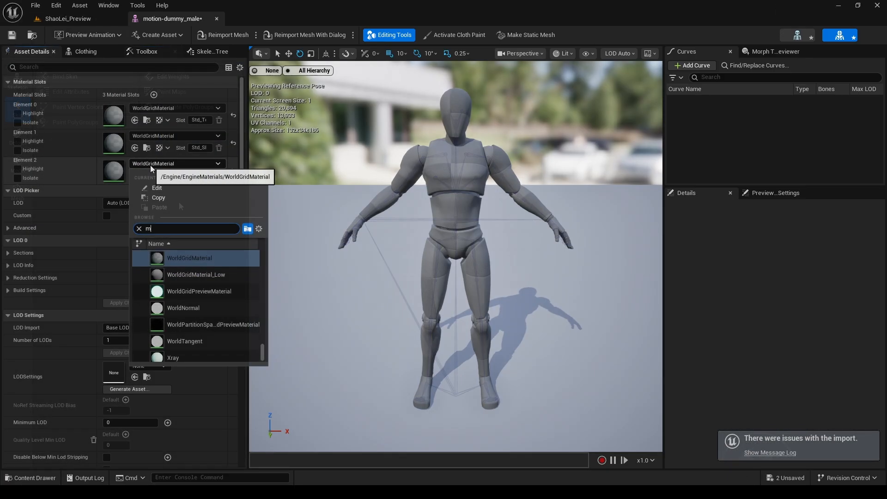
text(a_basic)
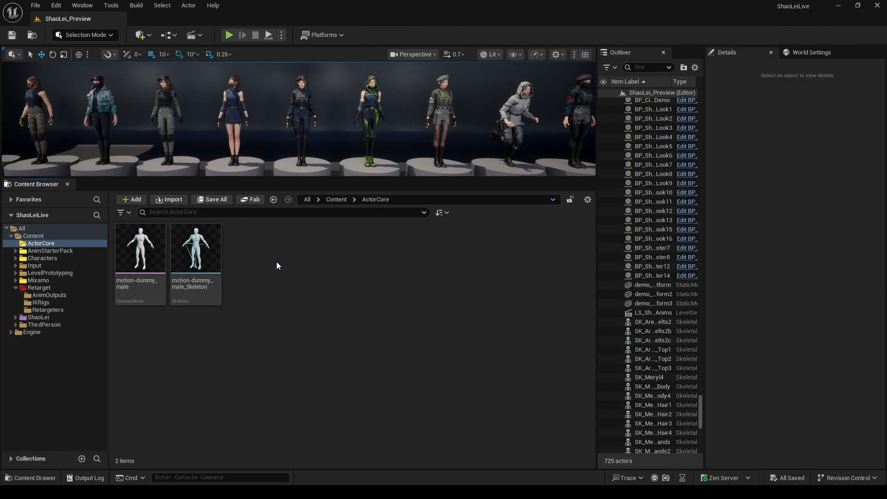
Create a folder named Animations inside the ActorCore folder and open it
key(ctrl+shift+n)
text(Animations)
key(Return)
key(Return)
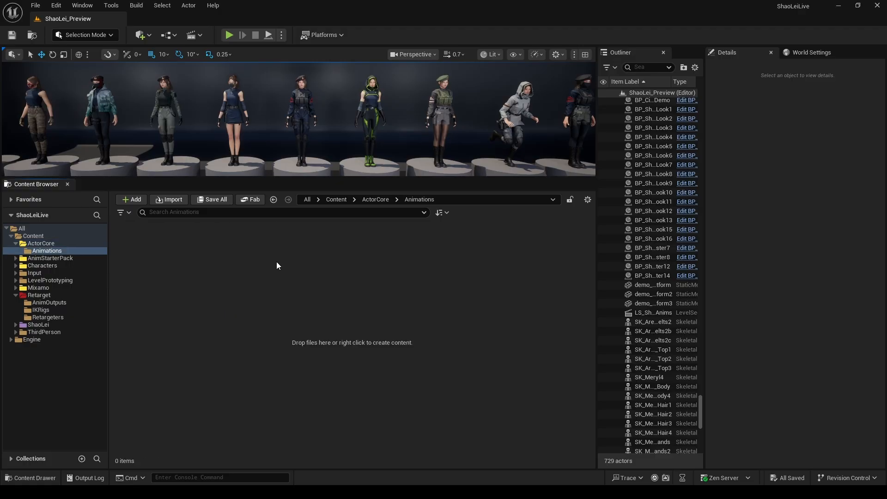
Import cc02_sideshoot.fbx from the extracted Motion folder into the Animations folder, using motion-dummy_male_Skeleton as the skeleton
click(435, 490)
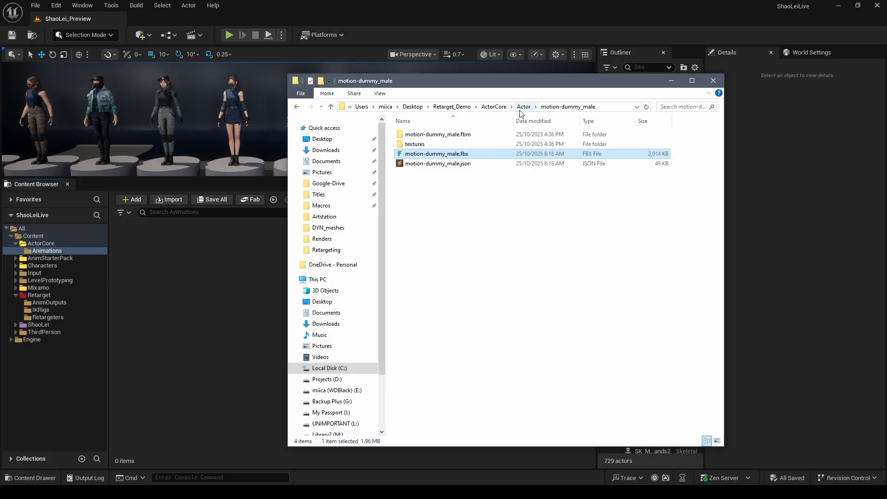
click(502, 108)
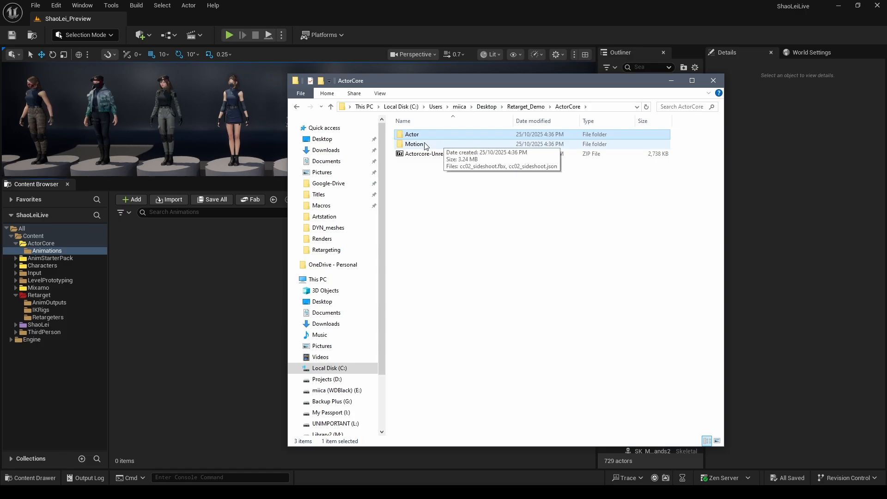
double_click(422, 144)
drag(430, 138, 258, 255)
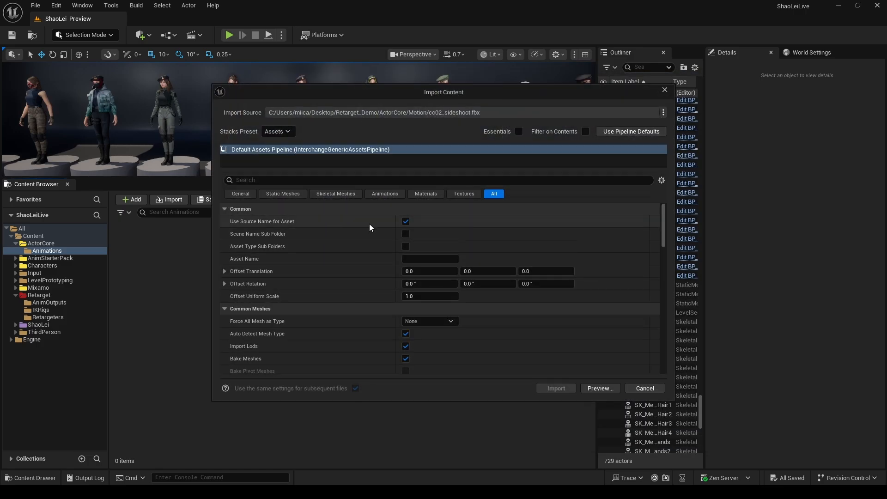
click(376, 194)
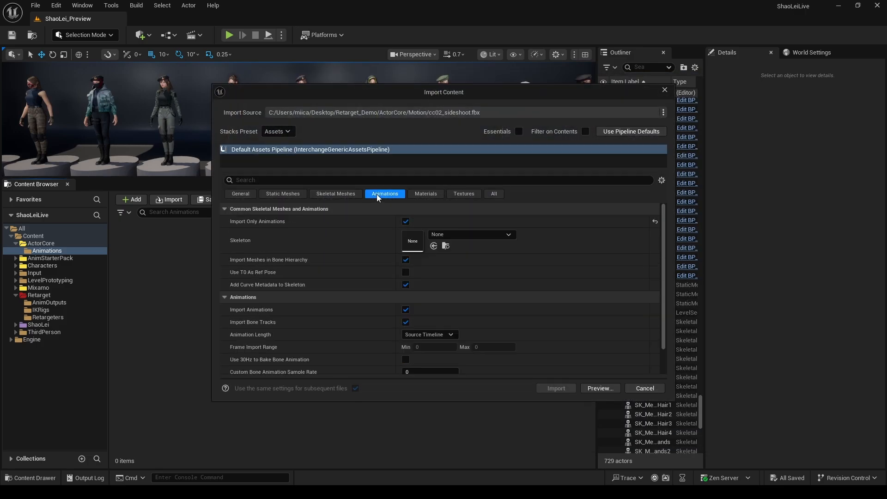
click(449, 234)
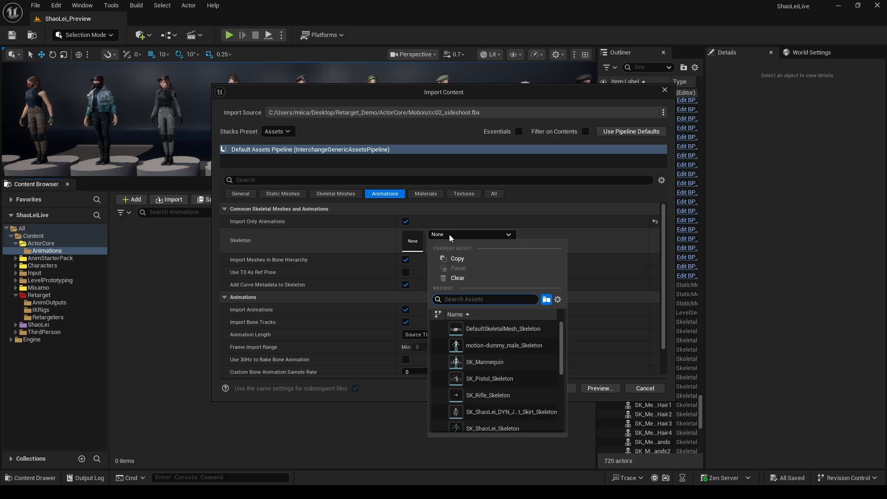
click(500, 345)
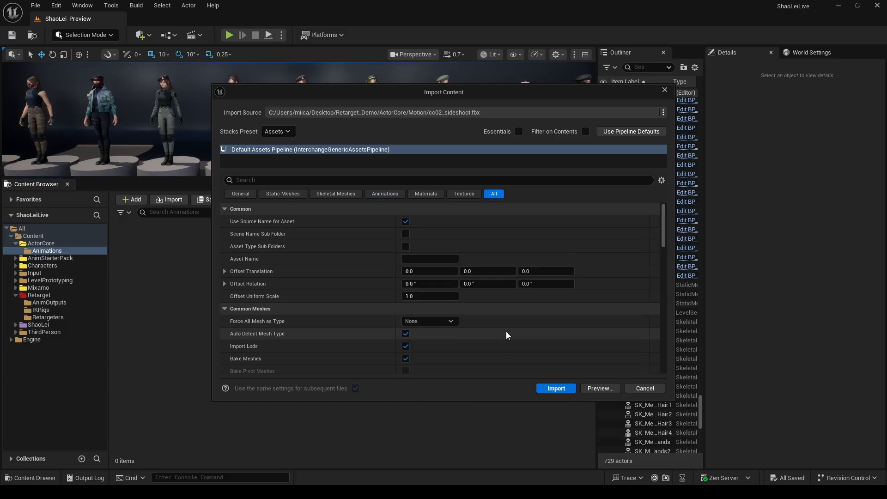
click(557, 388)
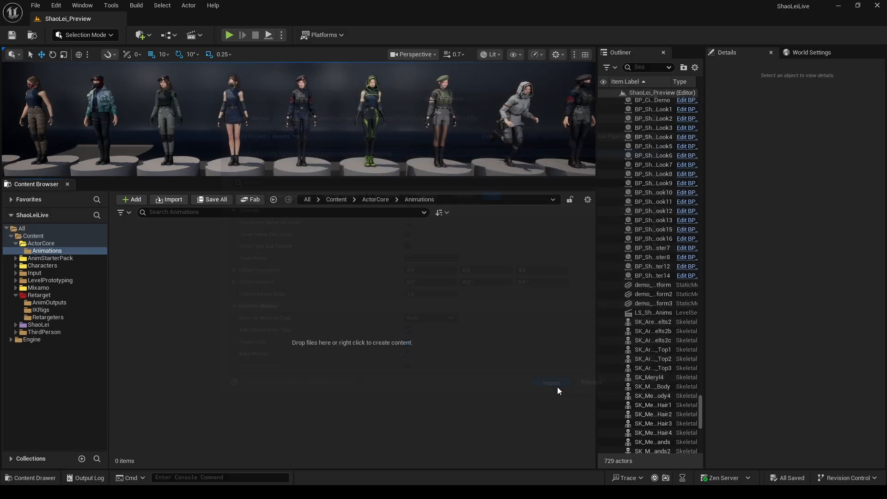
click(320, 276)
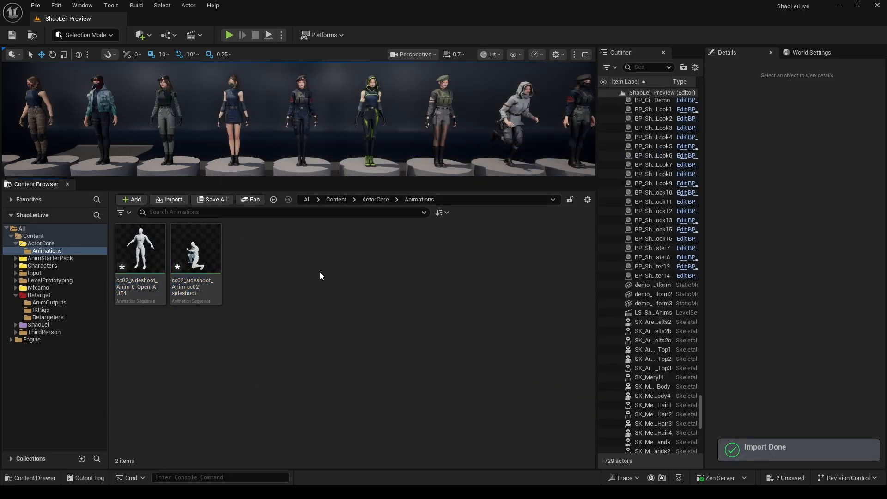
Delete the extra cc02_sideshoot_Anim_0_Open_A_UE4 animation sequence from the Animations folder
click(160, 276)
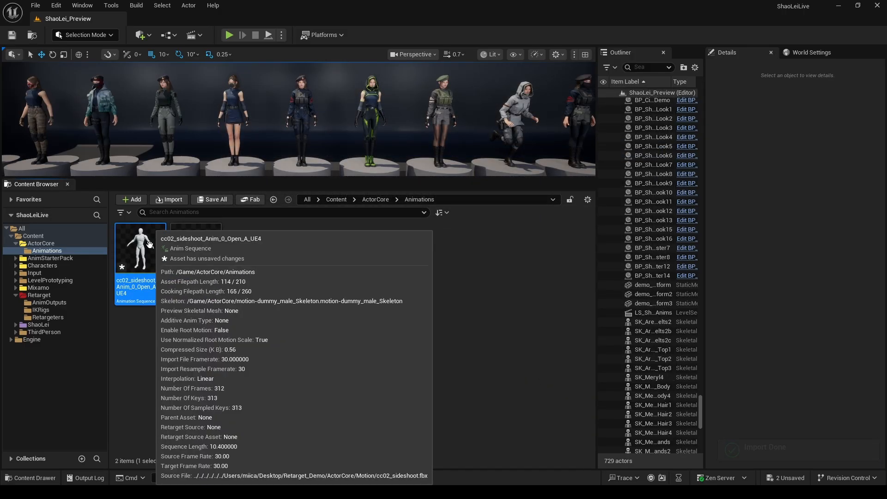
key(Delete)
click(371, 396)
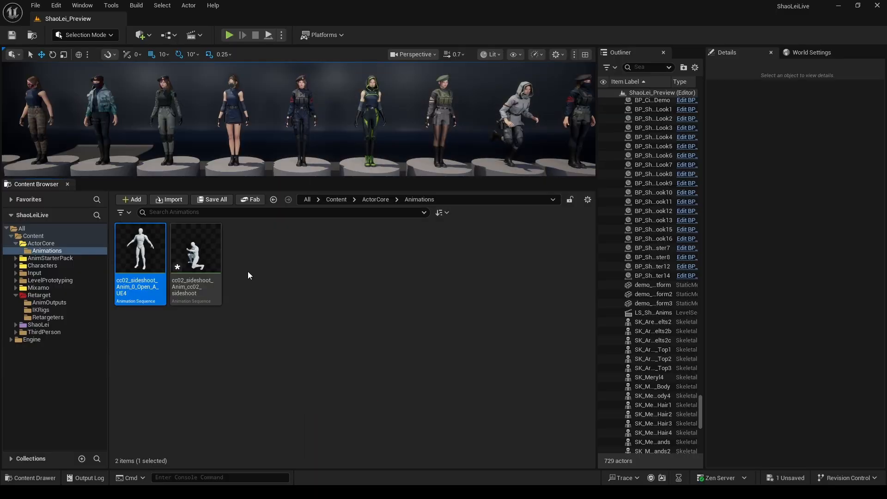
Start retargeting the side shoot animation with SK_ShaoLei1 as the target mesh, and export the auto-generated retarget assets to the Retarget folder
right_click(141, 250)
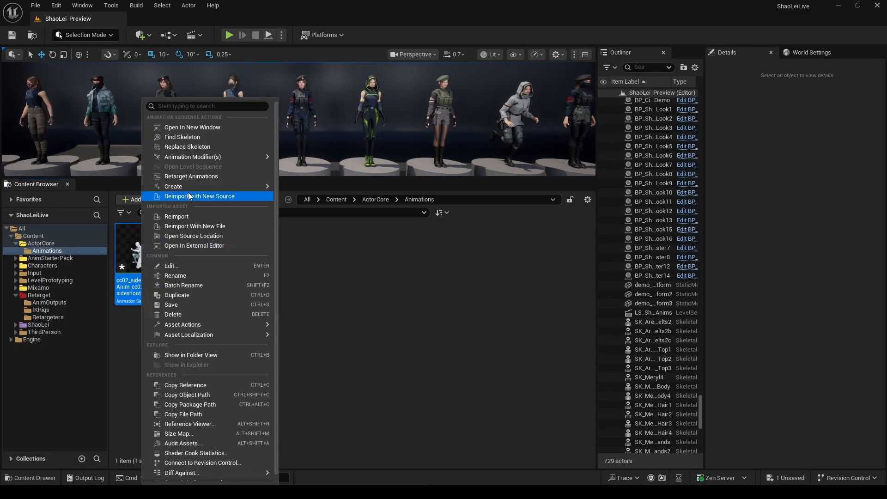
click(190, 176)
click(673, 143)
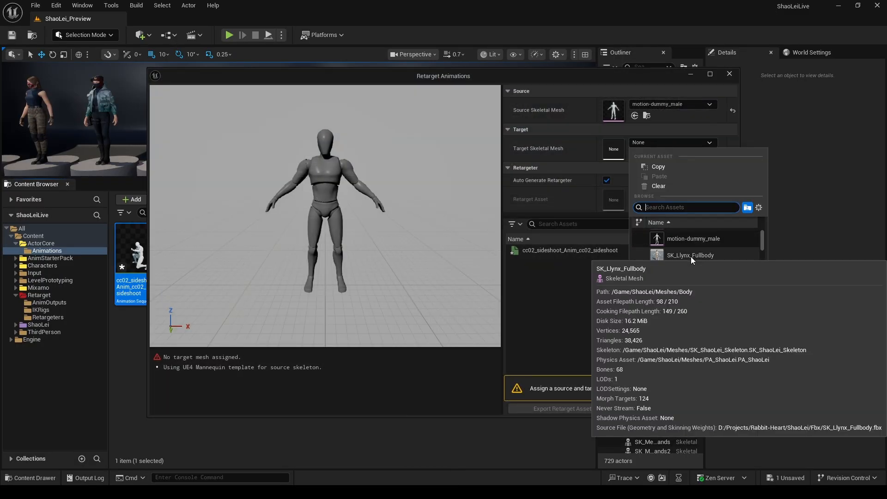
text(shaolei)
click(735, 319)
click(564, 409)
click(404, 286)
click(488, 311)
click(729, 74)
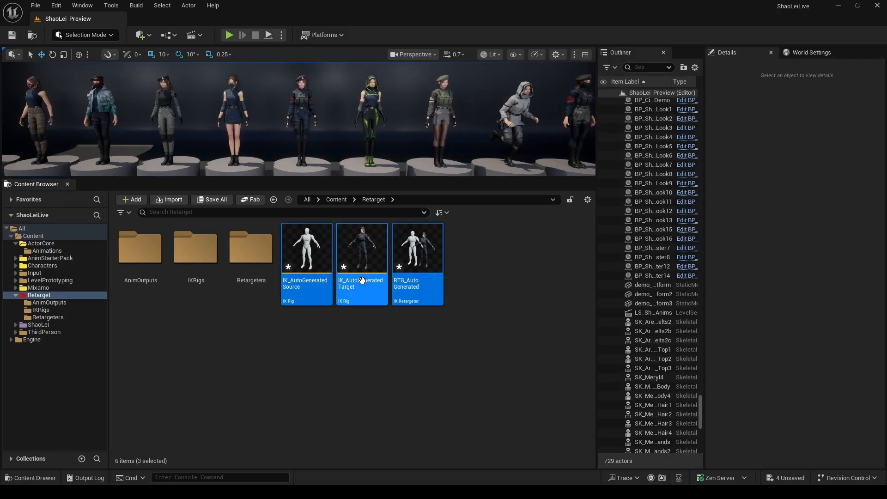
Delete the auto-generated target IK rig from the Retarget folder
click(362, 279)
key(Delete)
click(383, 397)
Rename the auto-generated source rig as IK_ActorCore and give the auto-generated retargeter an RTG name for ActorCore to ShaoLei
click(297, 283)
key(F2)
text(IK_ActorCore)
click(373, 281)
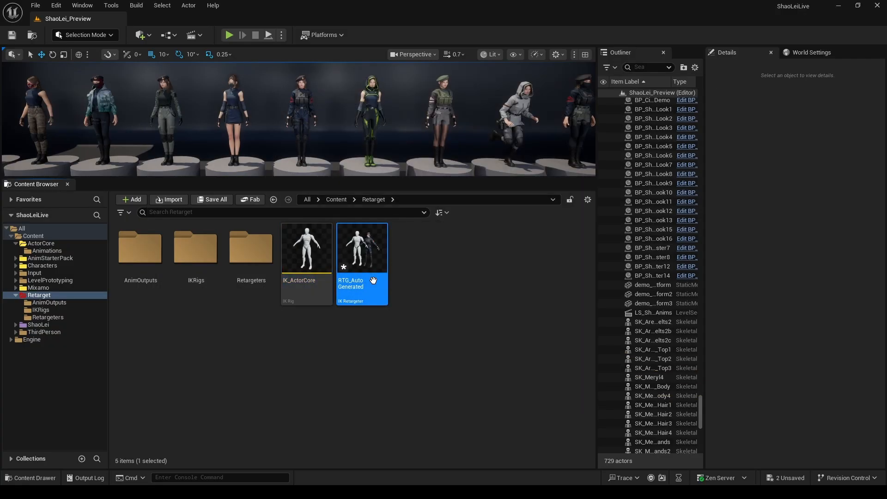
key(Return)
Open the ActorCore to ShaoLei retargeter, set the target mesh offset in X to about 63.3 and turn off Debug Draw
double_click(362, 259)
drag(786, 222, 798, 222)
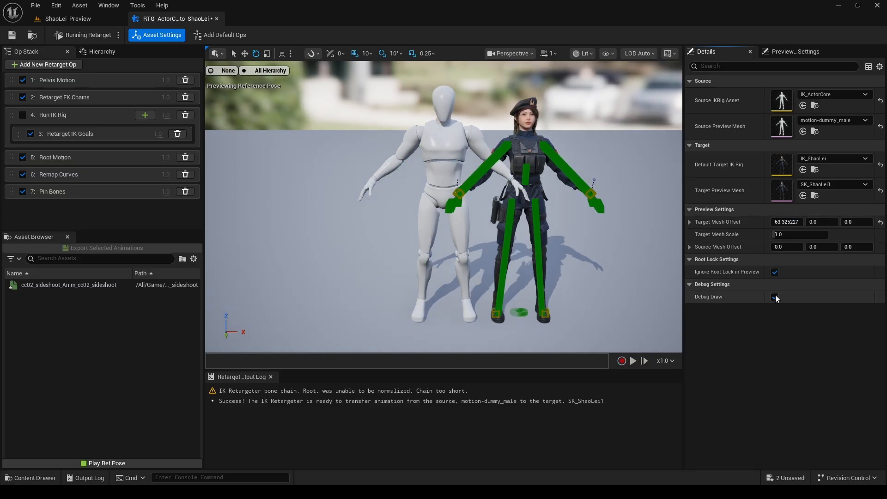
click(775, 297)
key(d)
scroll(433, 191, down, 2)
right_drag(433, 190, 314, 191)
Import the ShaoLei_ActorCore_APose retarget pose for the target skeleton
click(102, 51)
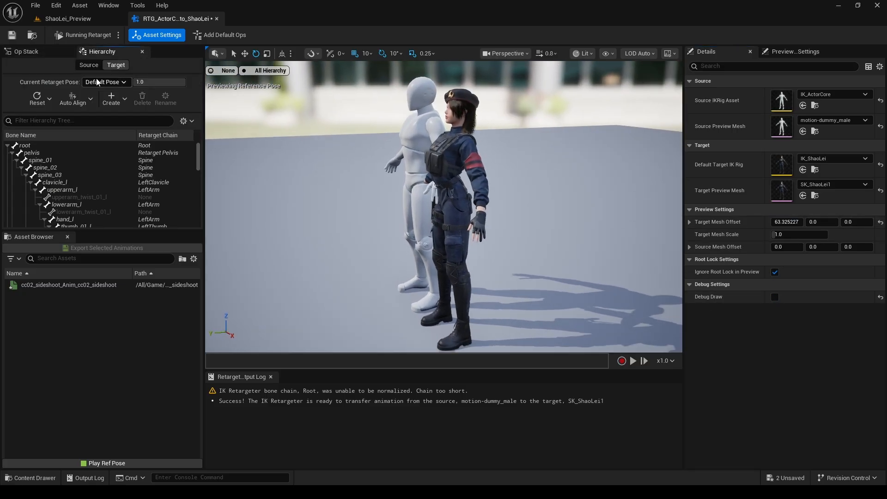
click(125, 99)
click(144, 154)
click(386, 146)
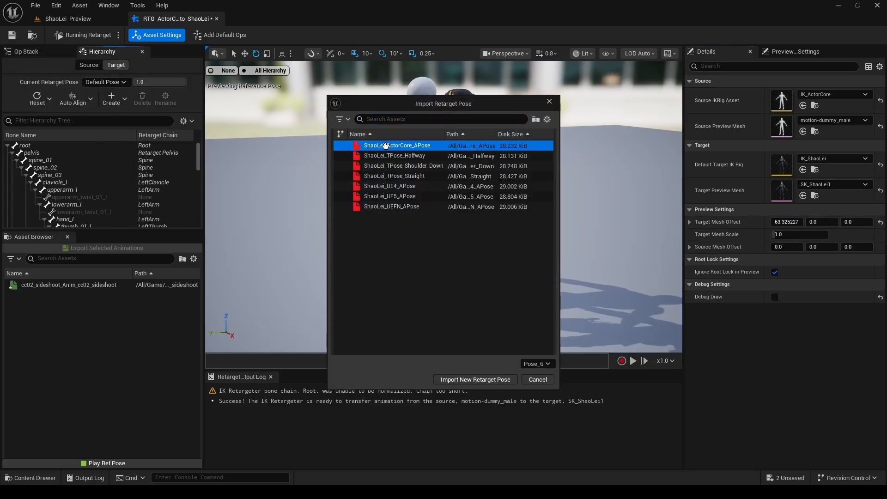
click(476, 380)
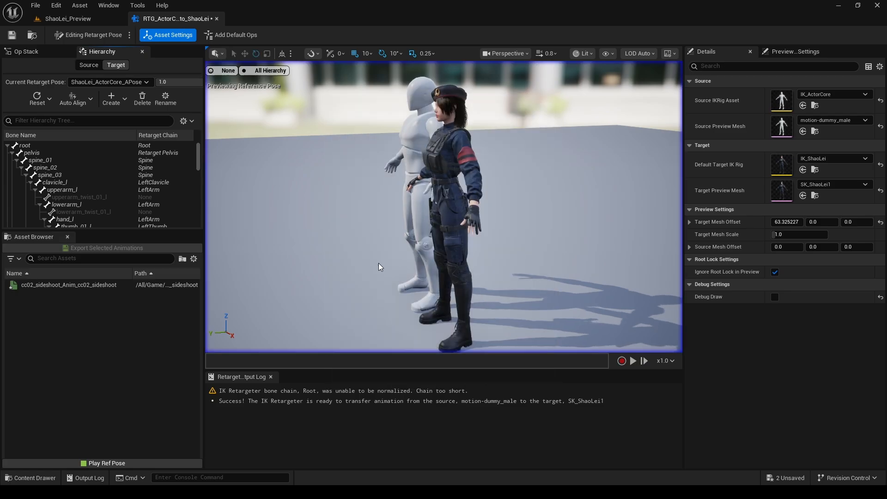
Preview the cc02_sideshoot animation on both meshes and enable the Run IK Rig op
click(69, 285)
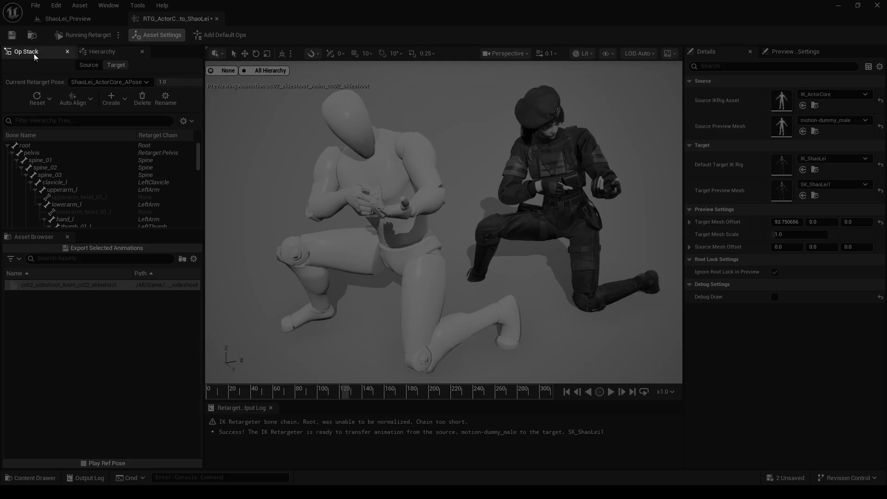
click(35, 53)
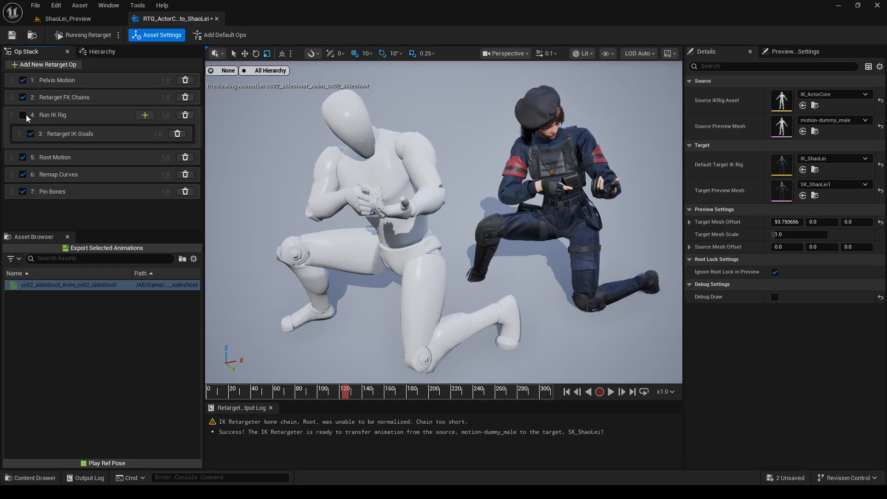
click(22, 115)
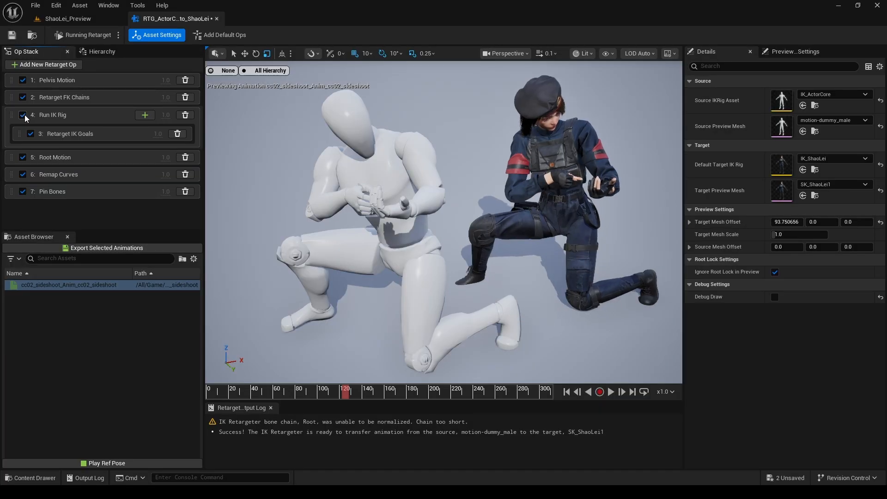
Examine the Run IK Rig and Retarget IK Goals settings, toggling Enable IK off and on for the LeftArm chain
click(42, 117)
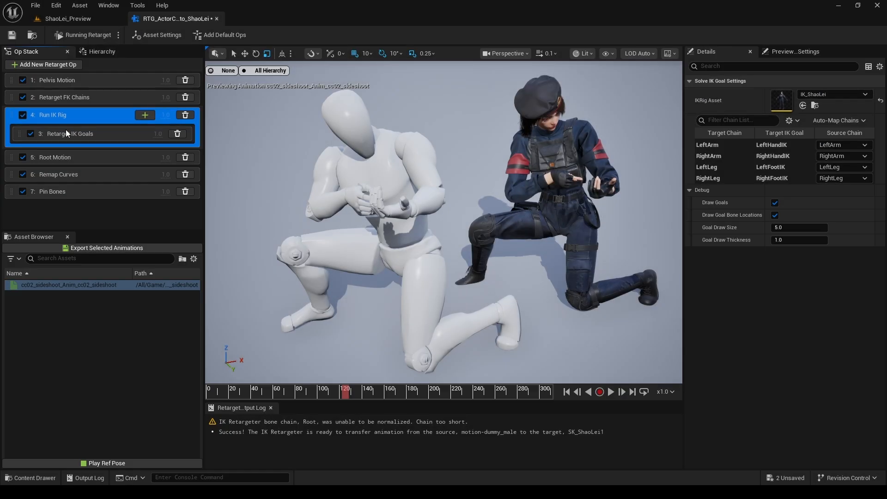
click(66, 133)
click(759, 119)
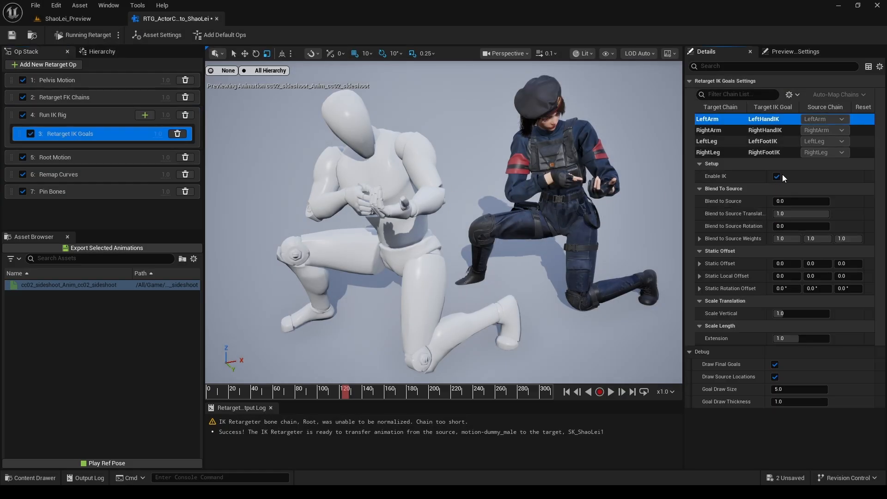
click(776, 177)
click(776, 177)
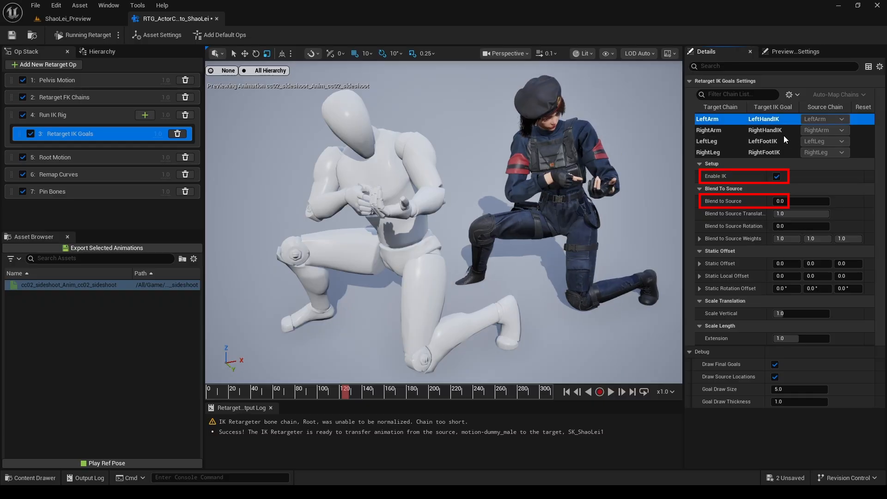
Select all four Retarget IK Goals chains, set their Blend to Source to 1.0 and turn off Enable IK
shift+click(783, 152)
click(779, 174)
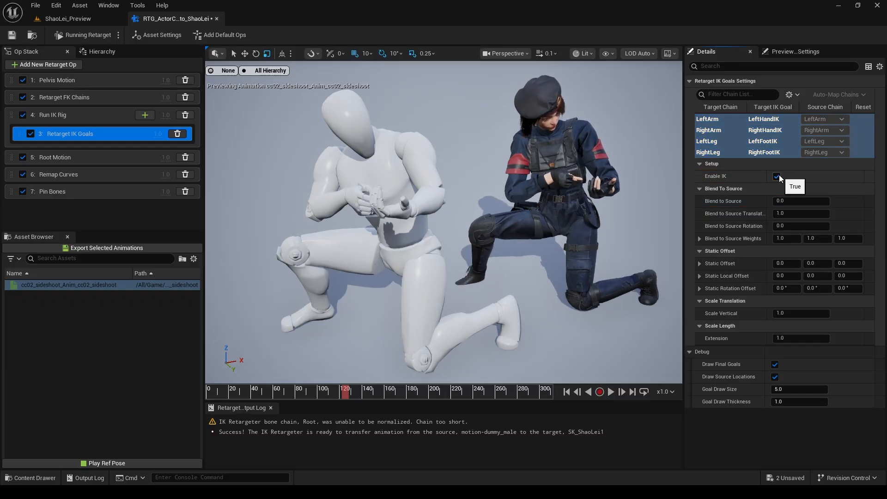
click(776, 177)
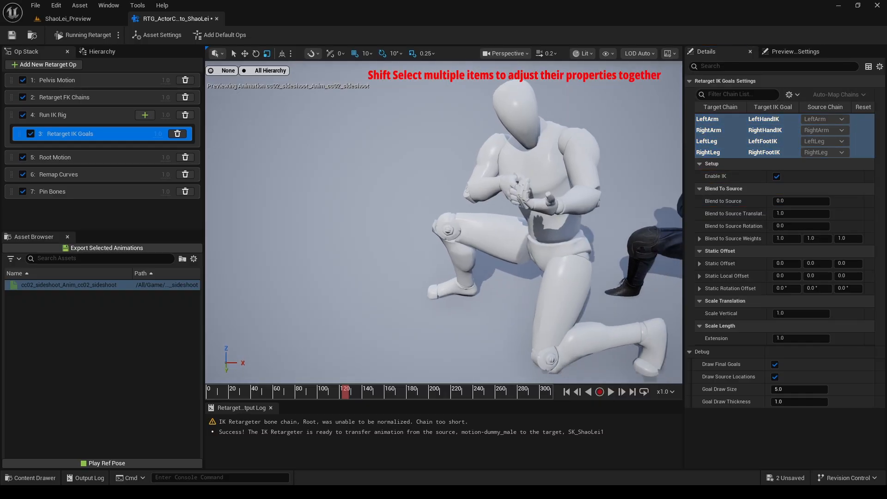
click(784, 202)
text(1)
key(Return)
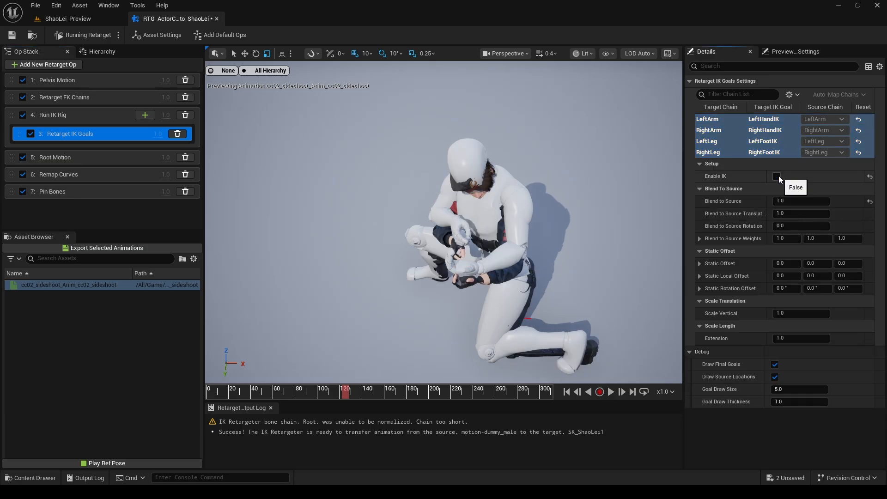
click(776, 176)
click(798, 201)
text(0)
key(Return)
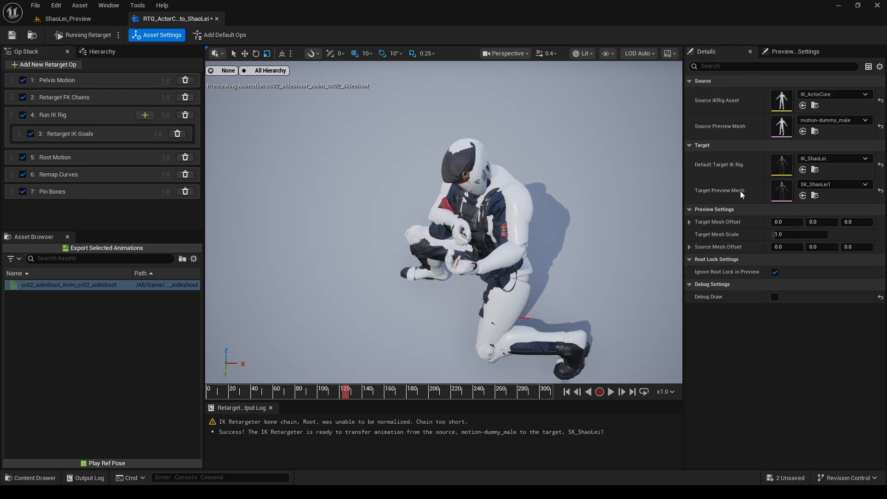
Set the target mesh offset in X to about 111.5 and scrub the animation to about frame 210
drag(784, 223, 822, 222)
alt+drag(545, 252, 244, 353)
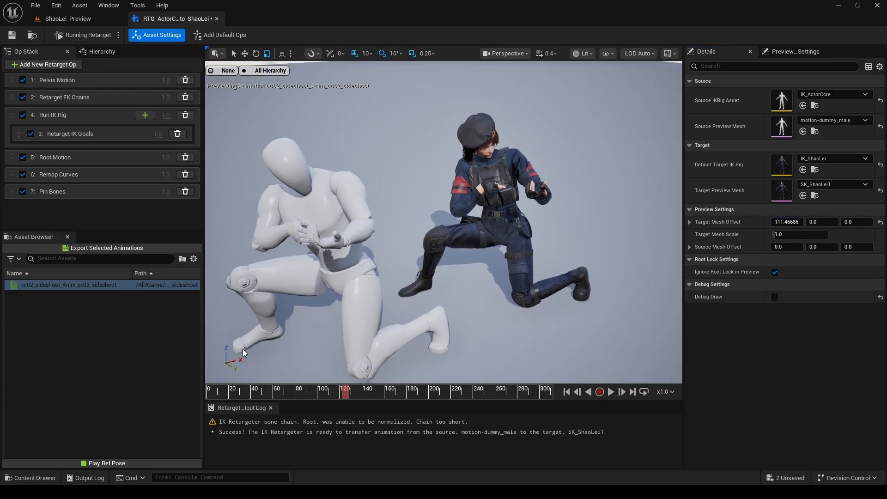
drag(359, 393, 448, 393)
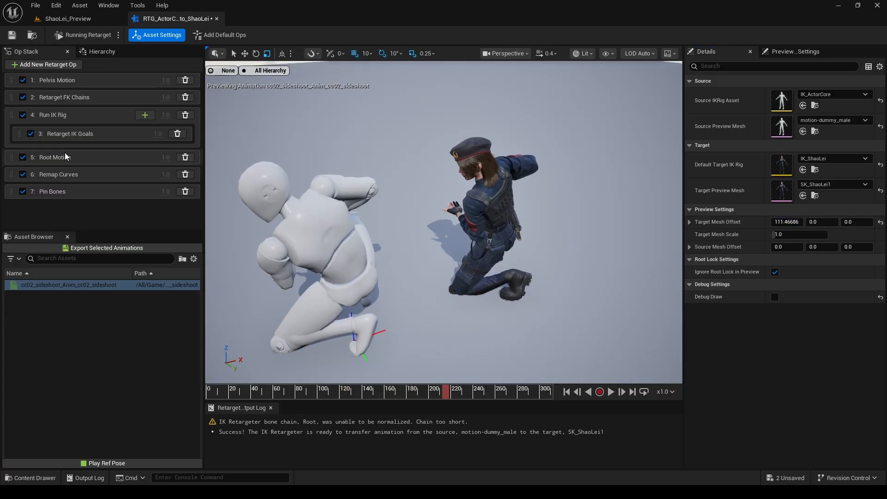
Enable IK for the LeftLeg chain in Retarget IK Goals and scrub the animation to compare both meshes
click(69, 134)
click(738, 140)
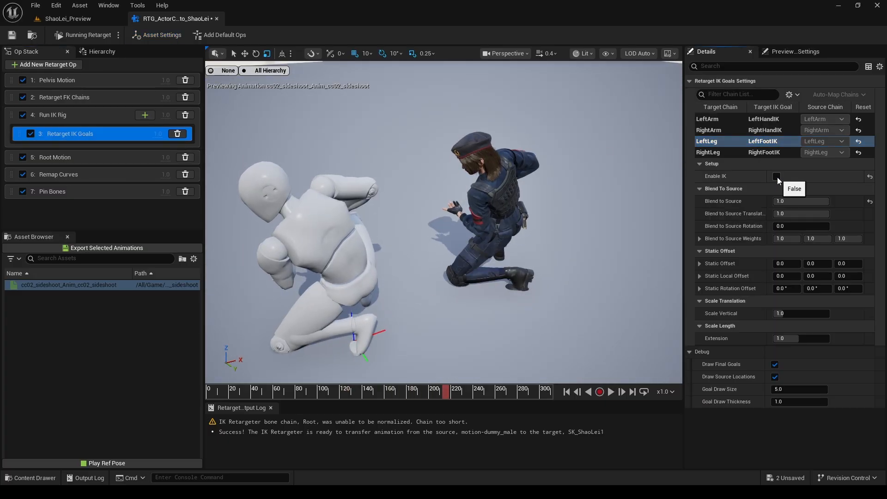
click(776, 176)
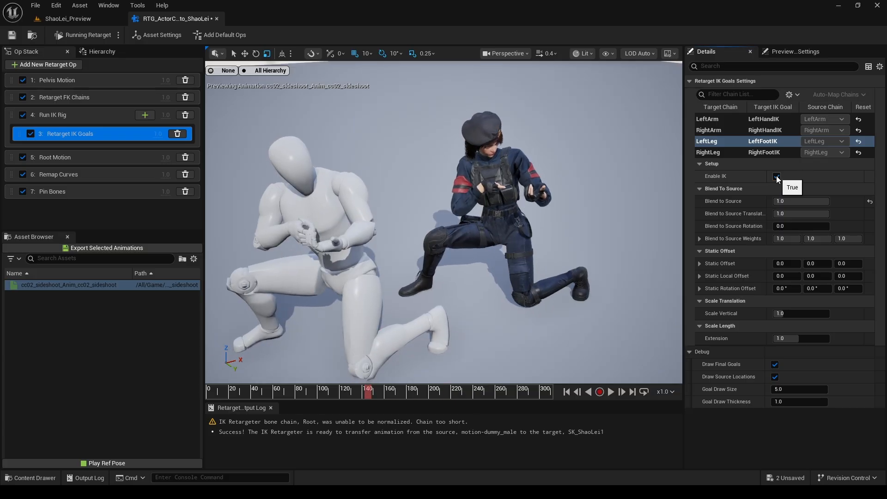
click(776, 176)
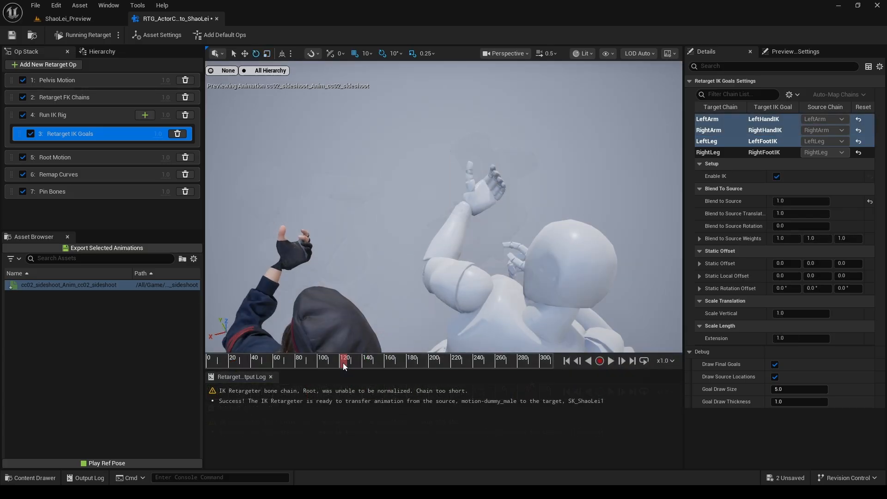
drag(342, 363, 410, 363)
right_drag(443, 207, 441, 224)
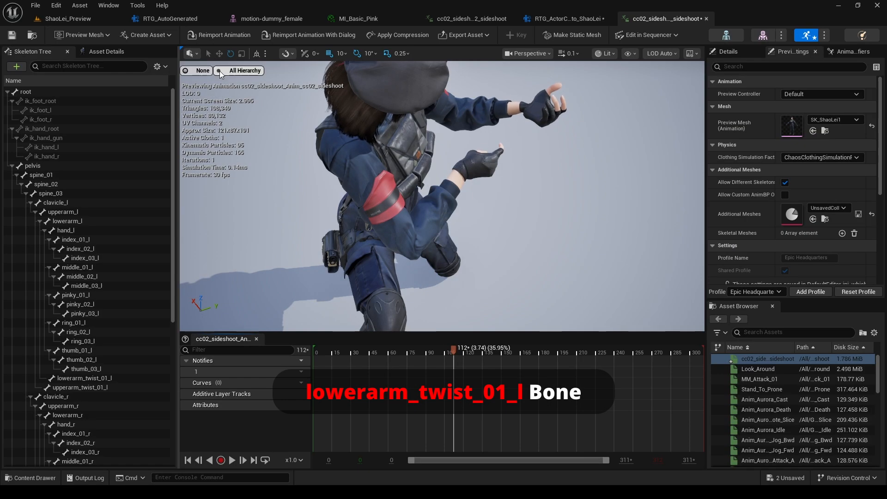
Show the full bone hierarchy, rotate lowerarm_twist_01_l about -70 degrees at frame 112, key it, and hide the bones
click(222, 71)
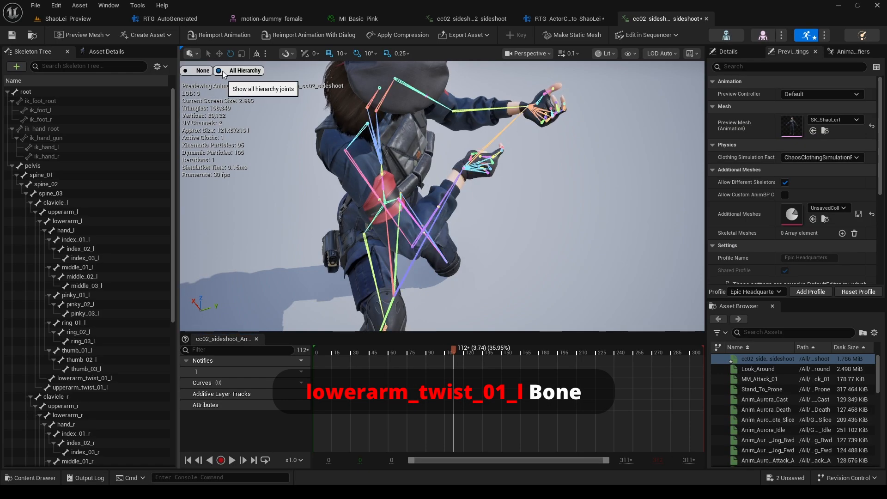
click(489, 111)
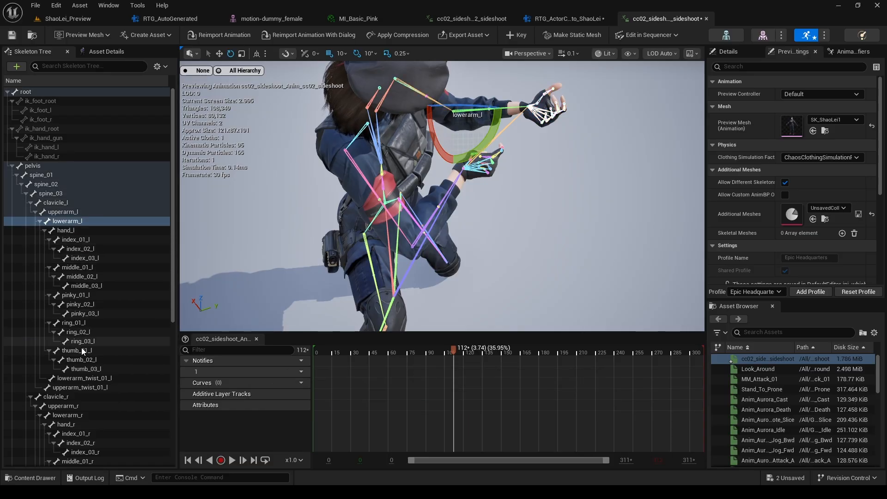
click(84, 377)
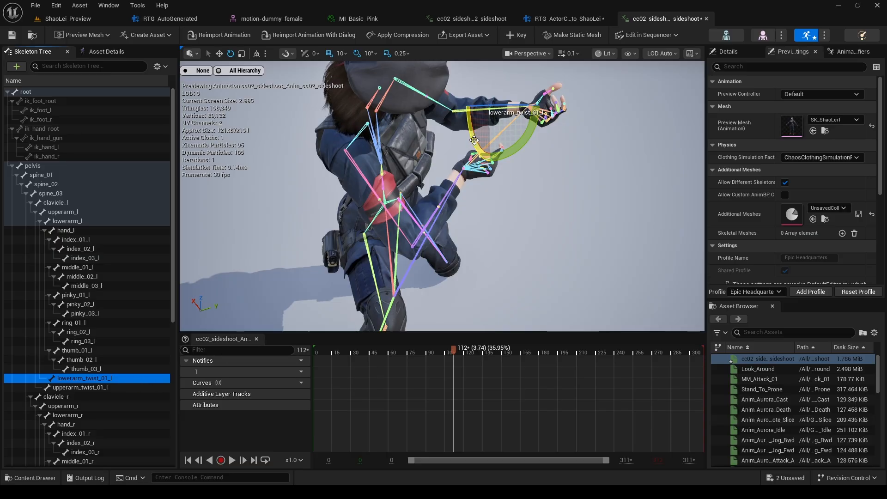
drag(474, 140, 474, 140)
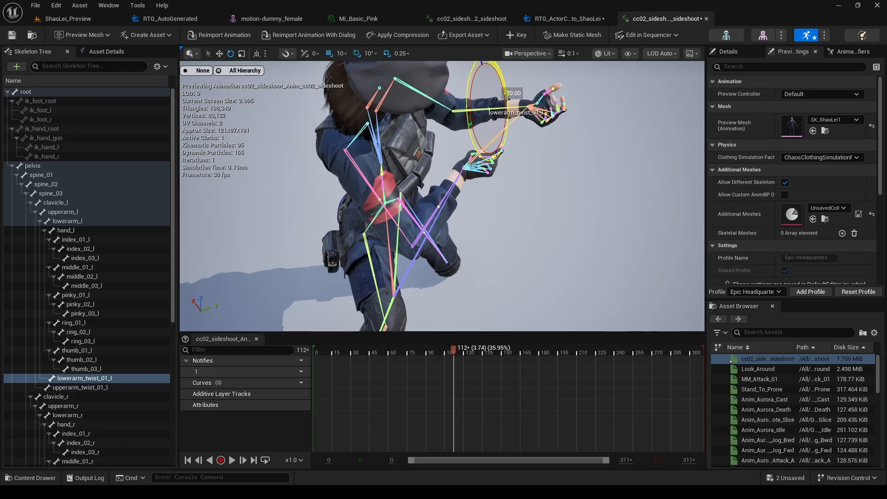
drag(474, 140, 476, 143)
click(516, 35)
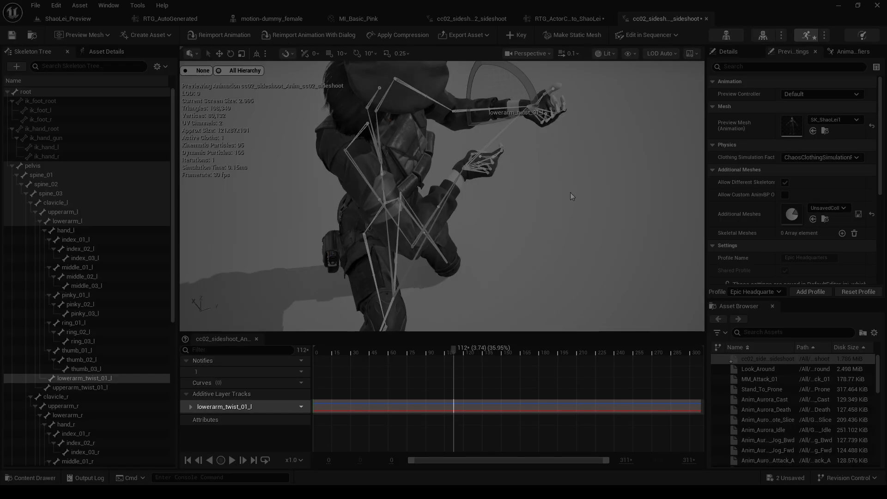
click(202, 71)
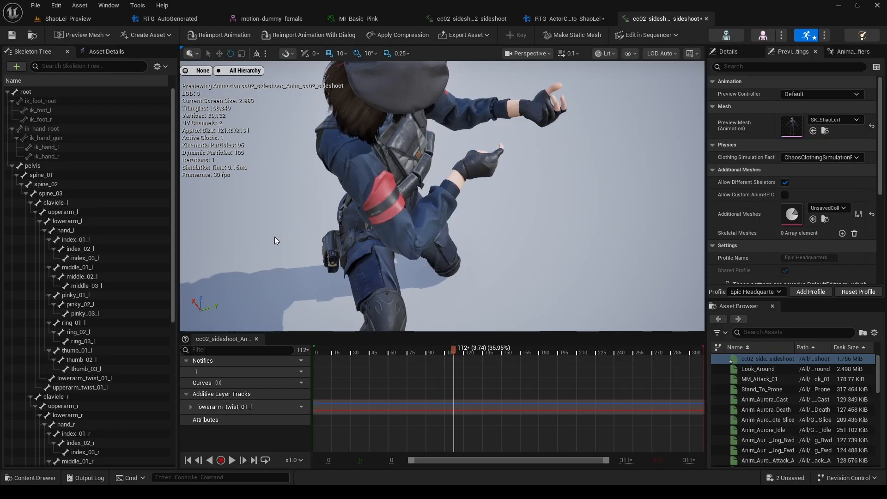
Examine the forearm twist across the animation, disabling and re-enabling the lowerarm_twist_01_l additive layer track
drag(453, 397, 391, 392)
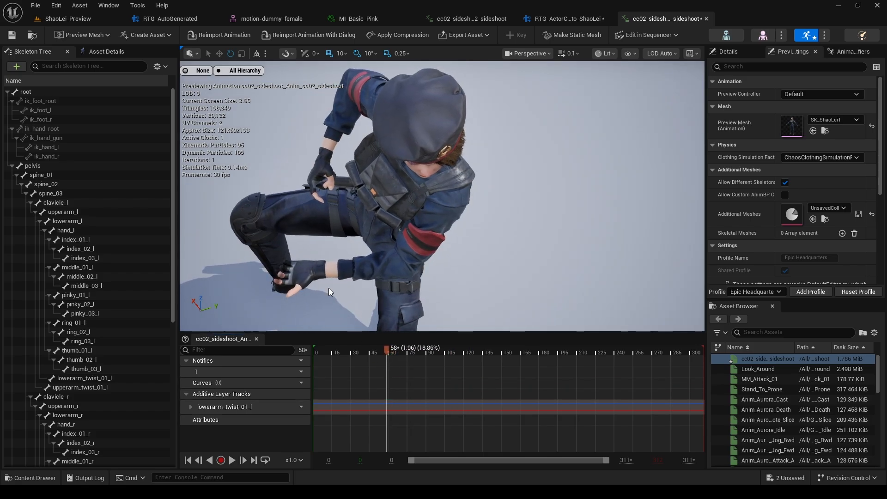
drag(390, 379, 497, 370)
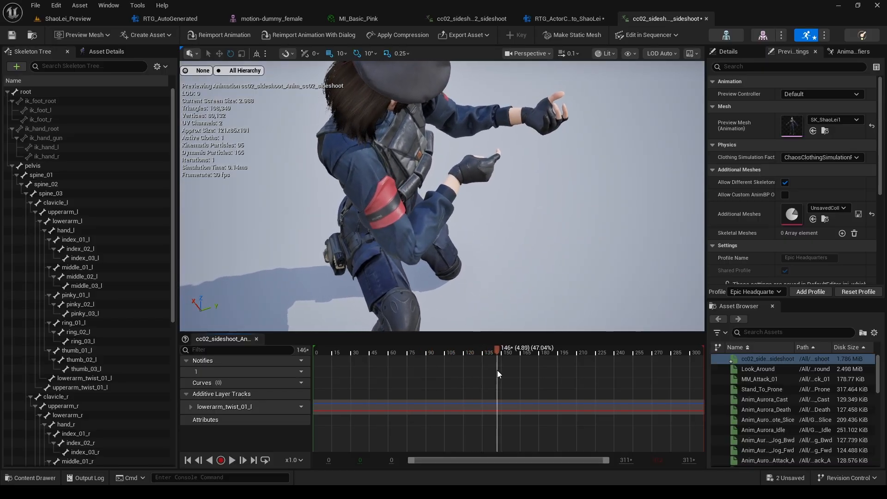
click(303, 406)
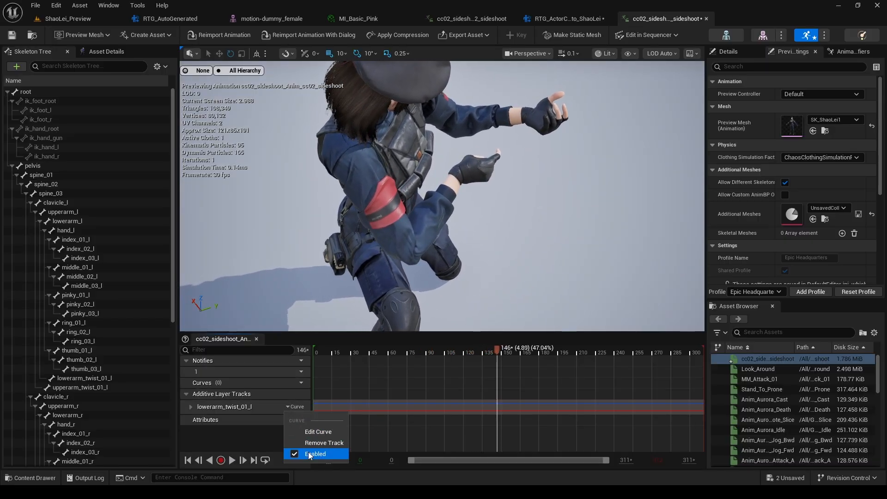
click(308, 452)
click(304, 407)
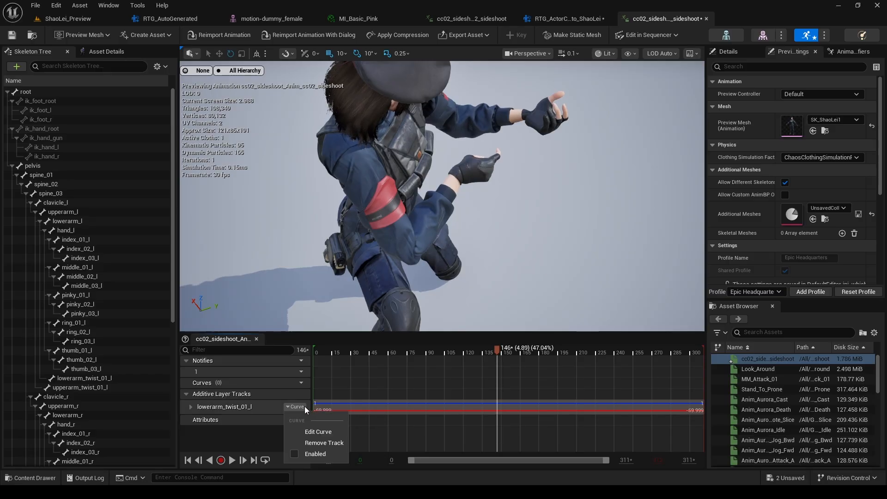
click(309, 453)
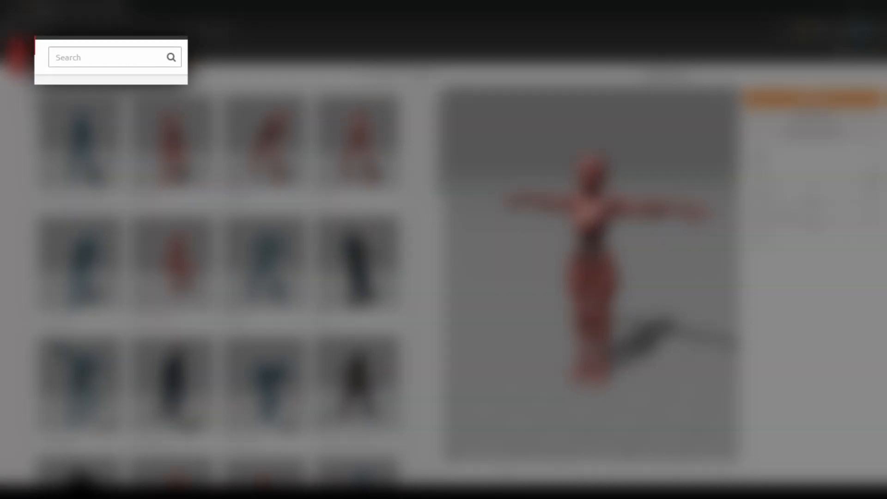
In Mixamo, search for tpose and download the T-Pose on X Bot as FBX Binary with skin at 30 frames per second
click(64, 74)
text(tpose)
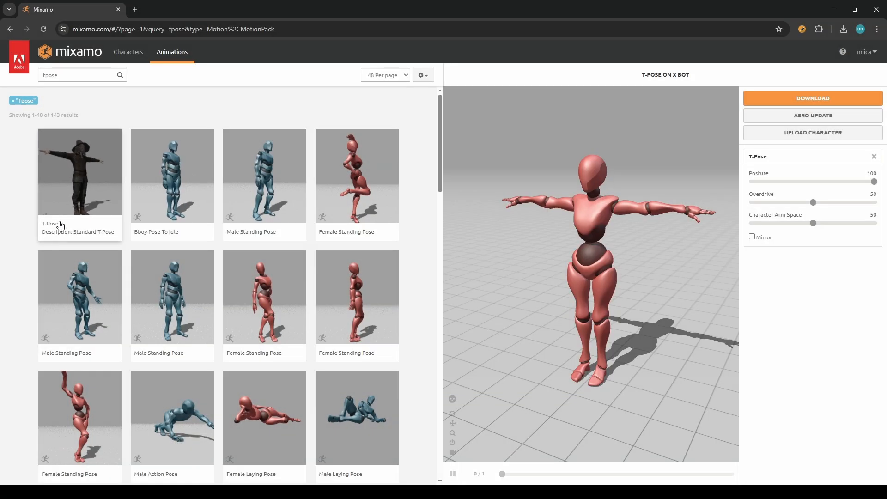
drag(549, 253, 555, 254)
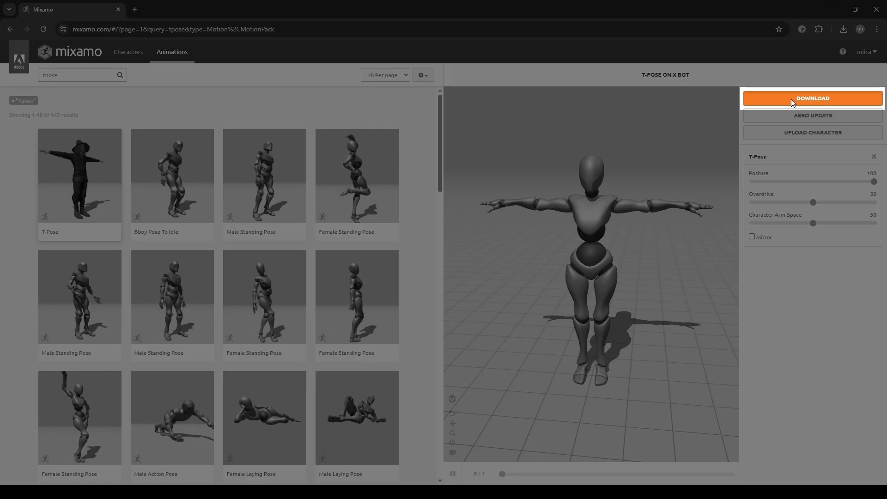
click(791, 99)
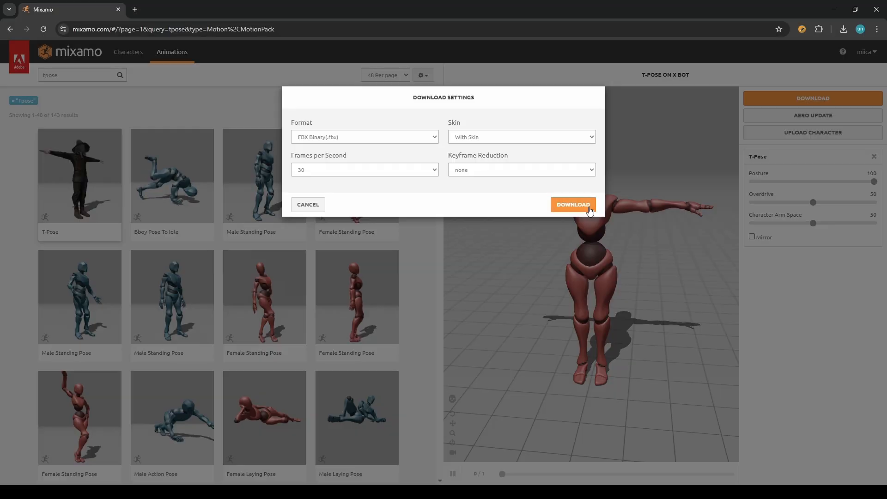
click(590, 210)
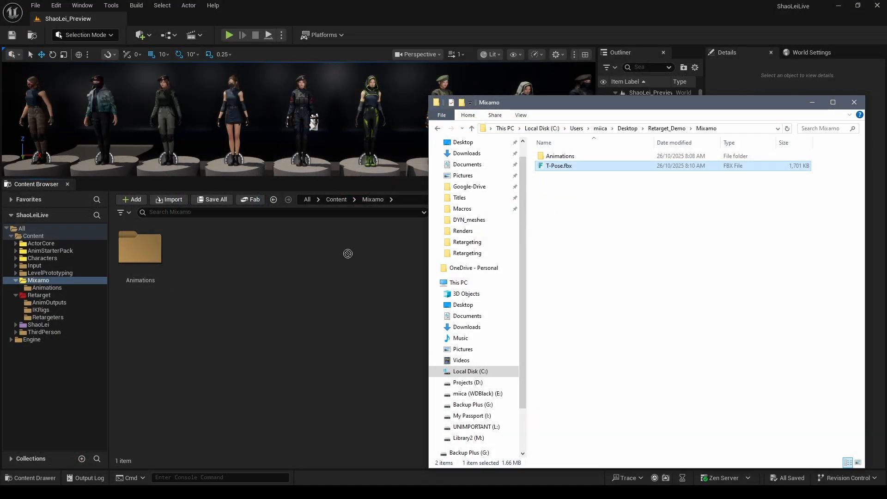
Import T-Pose.fbx into the Mixamo content folder in Unreal Editor and delete the T-Pose_Anim sequence
drag(336, 259, 336, 258)
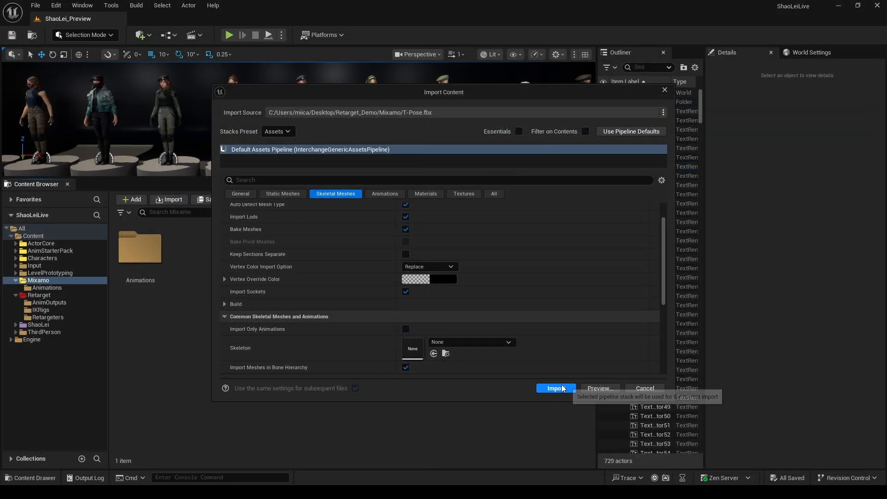
click(556, 388)
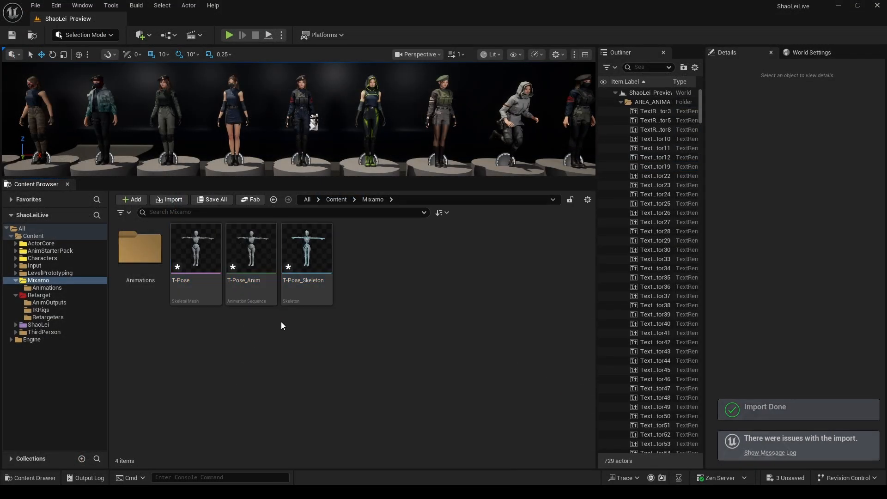
click(261, 292)
key(Delete)
click(362, 397)
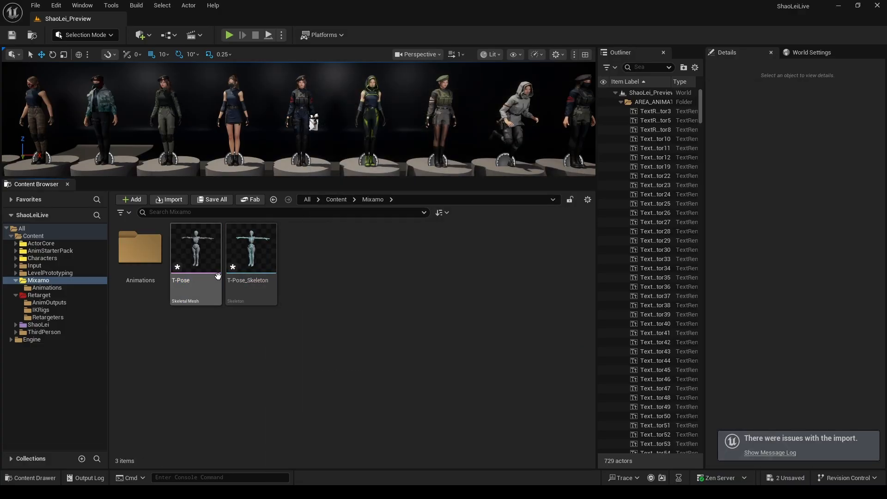
Rename the imported T-Pose skeletal mesh SK_Mixamo and its skeleton SKM_Mixamo
text(SK_Mixamo)
key(ctrl+a)
key(ctrl+c)
key(Return)
click(289, 291)
key(F2)
key(ctrl+v)
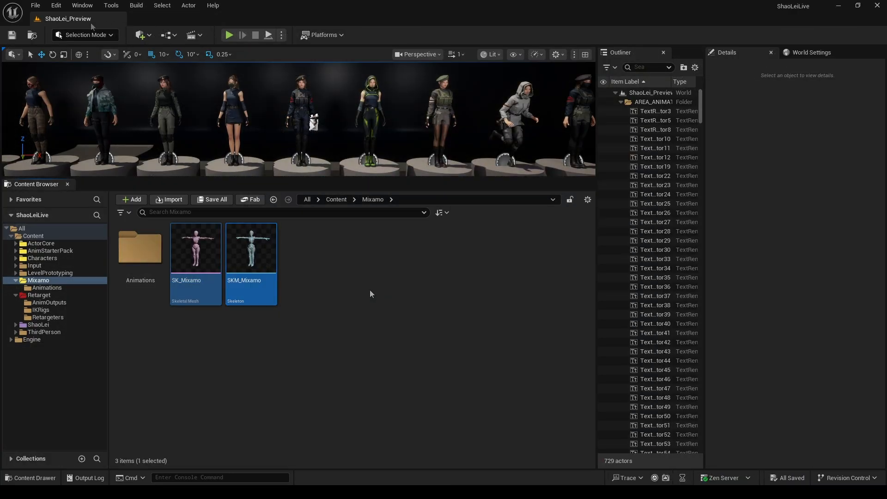
click(198, 281)
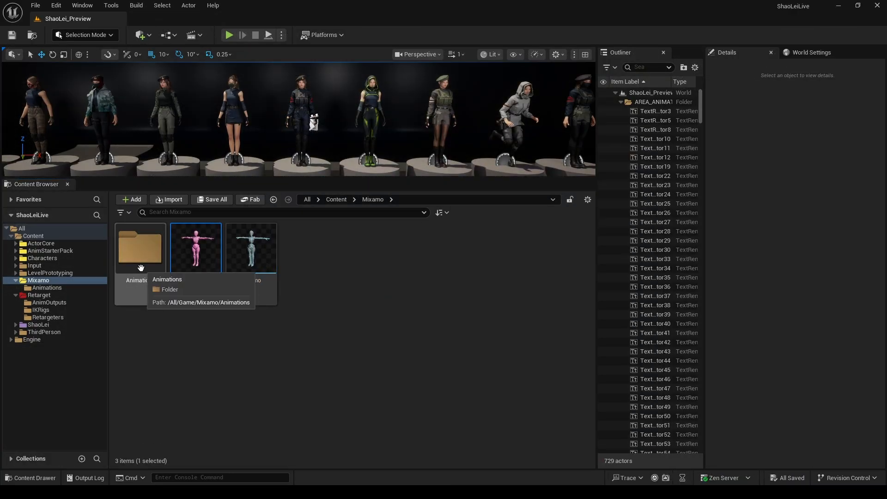
Bring all six FBX files from the Retarget_Demo Mixamo Animations folder into the Mixamo/Animations content folder for import
double_click(141, 267)
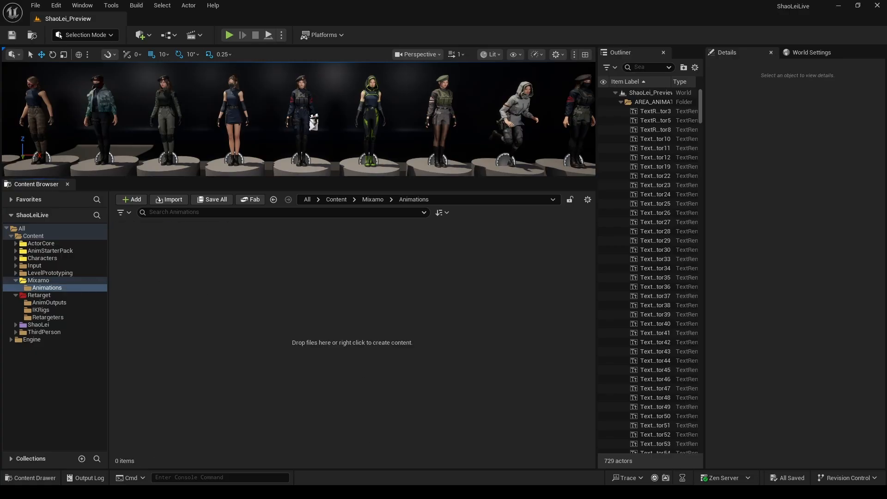
key(alt+Tab)
double_click(563, 154)
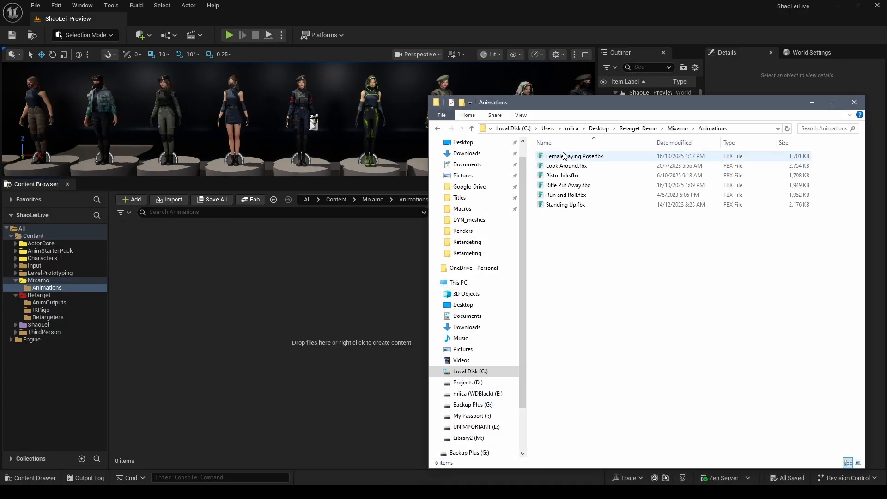
drag(578, 216, 571, 157)
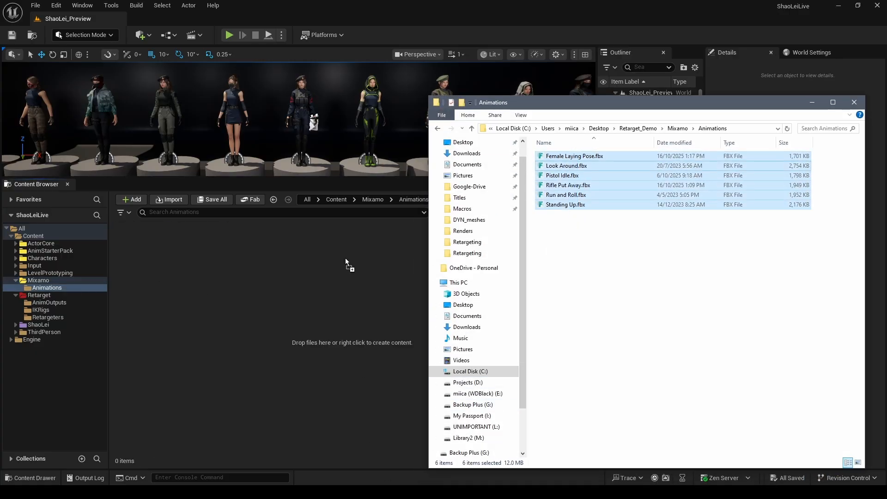
drag(347, 264, 348, 264)
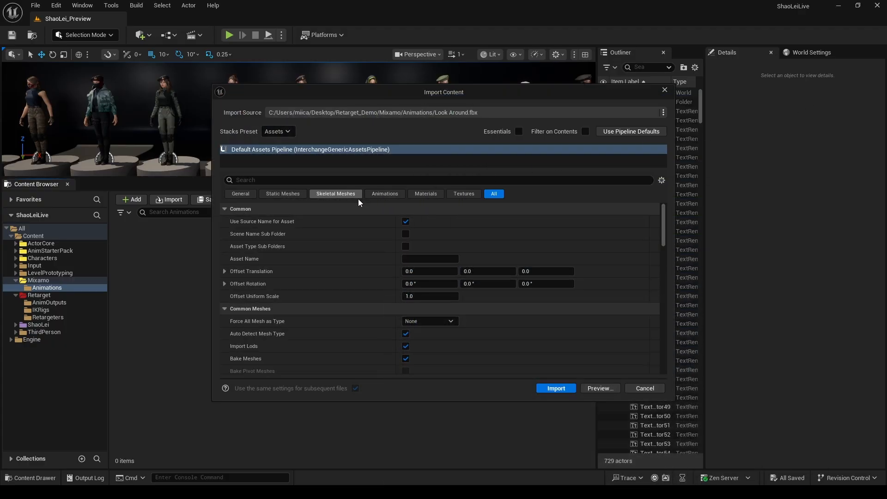
Import the files with Import Only Animations enabled and SKM_Mixamo as the skeleton
click(383, 194)
click(406, 222)
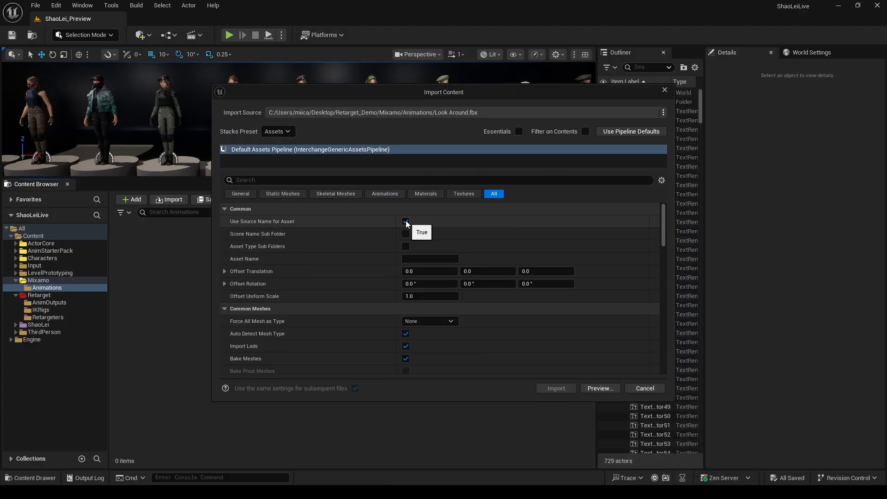
click(392, 195)
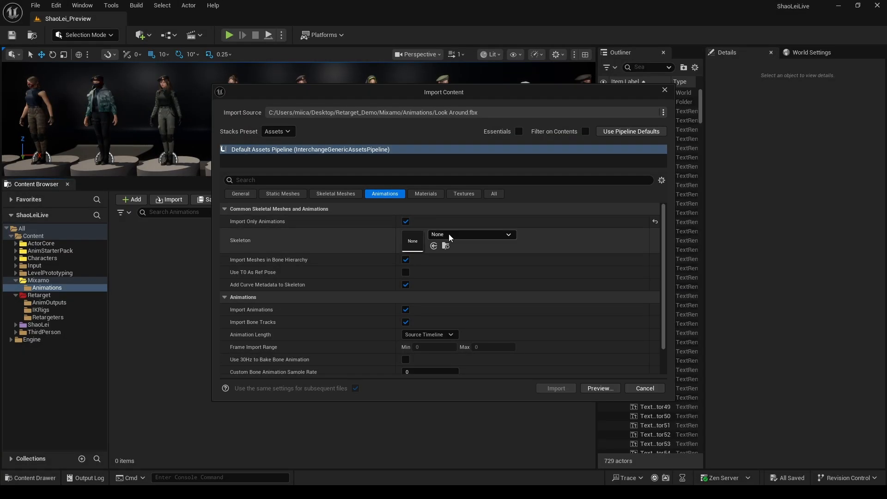
click(448, 233)
text(mixamo)
click(483, 328)
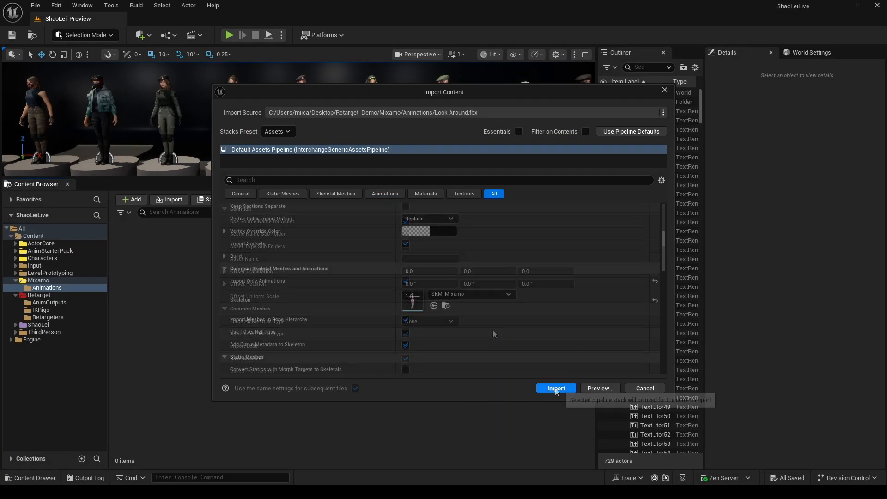
click(559, 389)
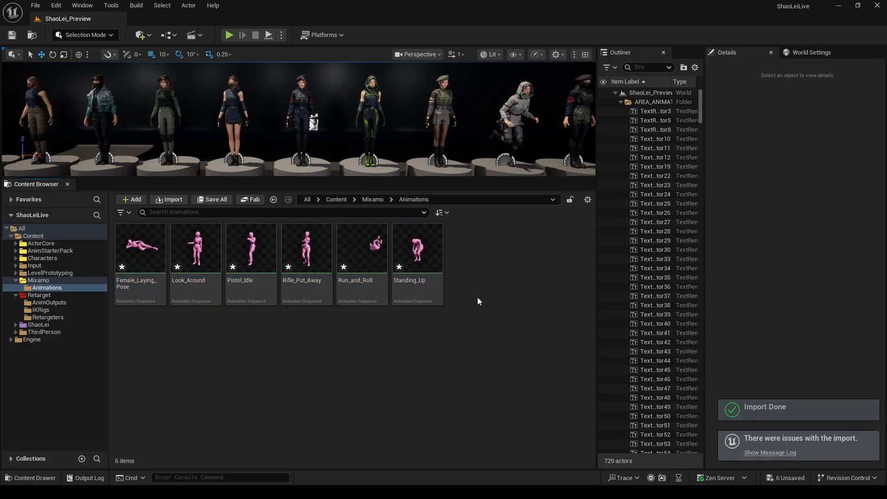
Start retargeting Pistol_Idle with SK_ShaoLei1 as the target skeletal mesh and export the retarget assets to the Retarget folder
right_click(266, 252)
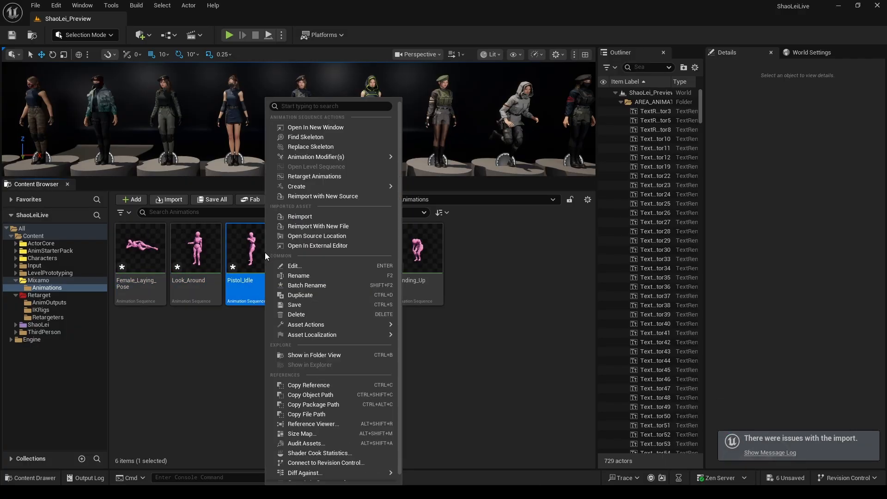
click(313, 177)
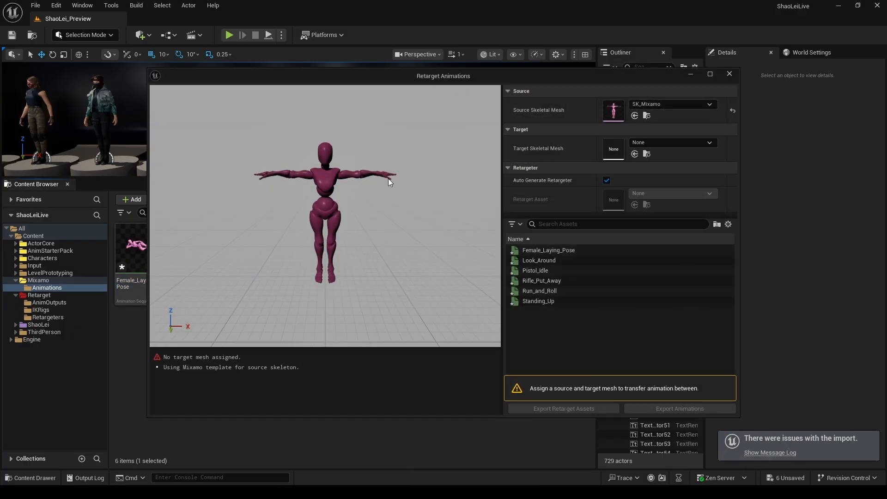
click(649, 144)
text(shaolei)
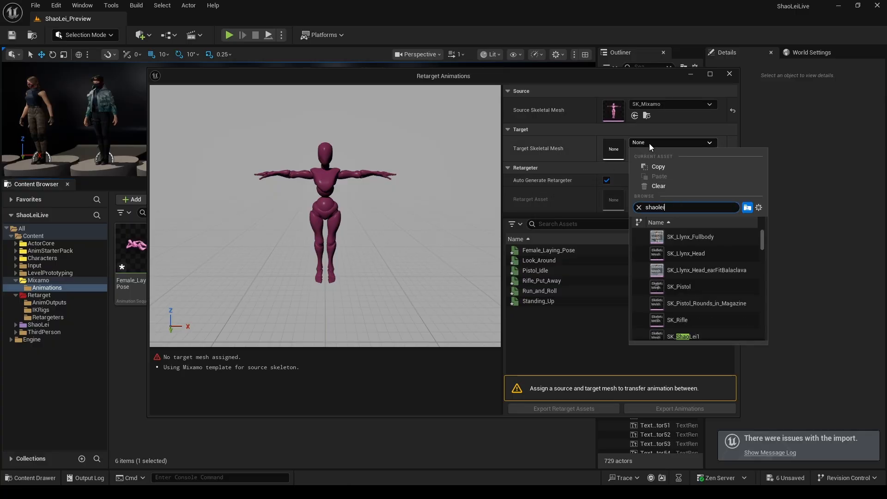
click(702, 337)
click(564, 408)
click(407, 286)
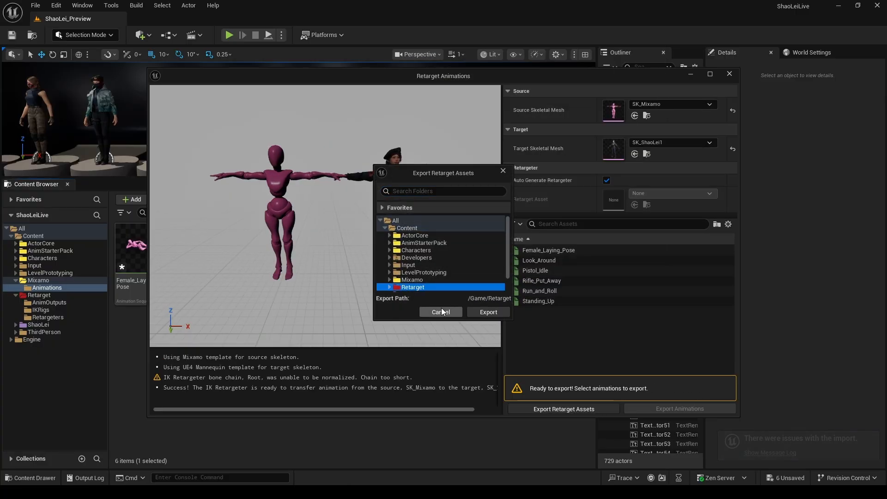
click(482, 311)
click(509, 357)
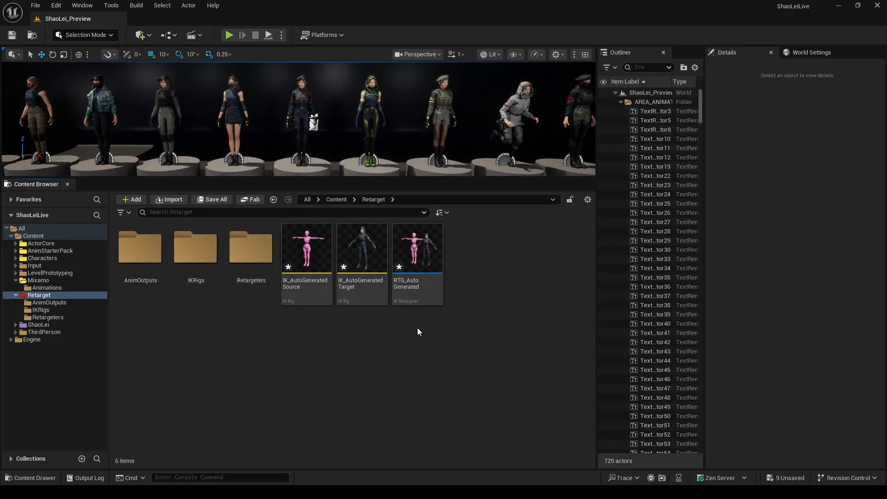
Delete the auto-generated target IK rig and rename the auto-generated source rig IK_Mixamo
click(367, 292)
key(Delete)
click(376, 396)
click(304, 287)
text(IK_Mixa)
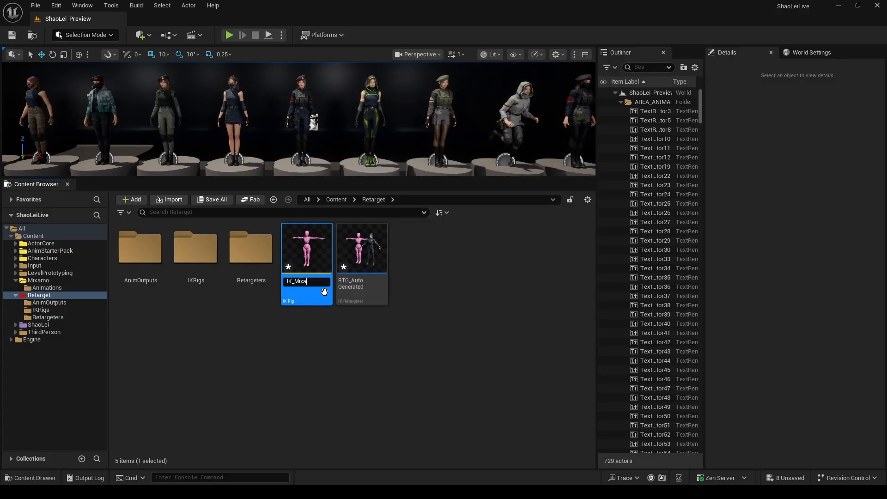
text(mo)
key(Return)
Rename the auto-generated retargeter RTG_Mixamo_to_ShaoLei
click(372, 284)
key(F2)
text(RTG_Mixamo_to_S)
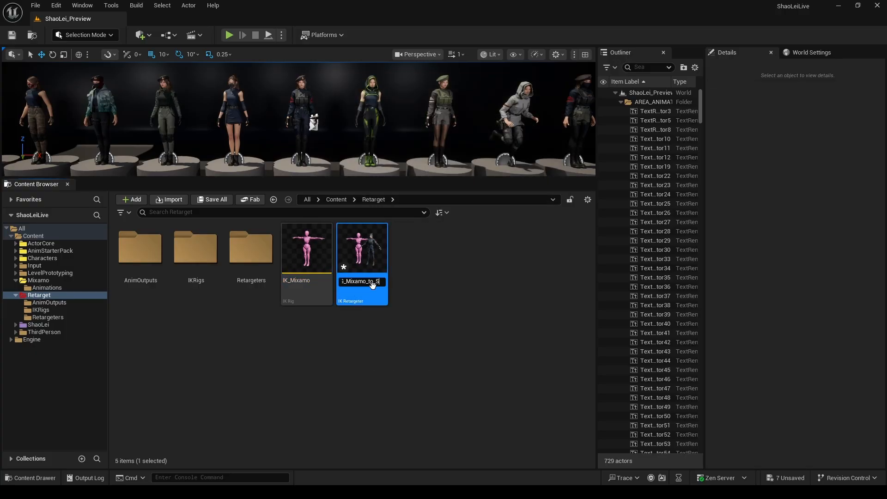
text(haoLei)
key(Return)
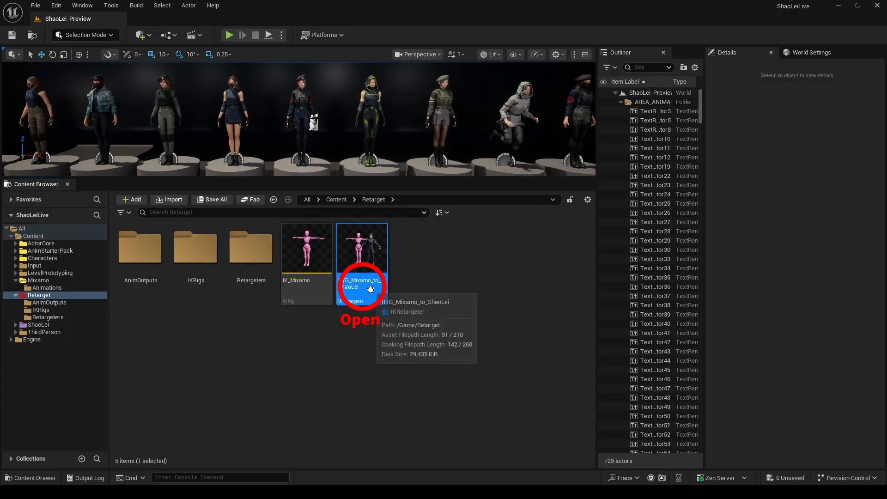
In the RTG_Mixamo_to_ShaoLei retargeter, turn off Debug Draw and offset the target mesh about 128 units in X
double_click(370, 288)
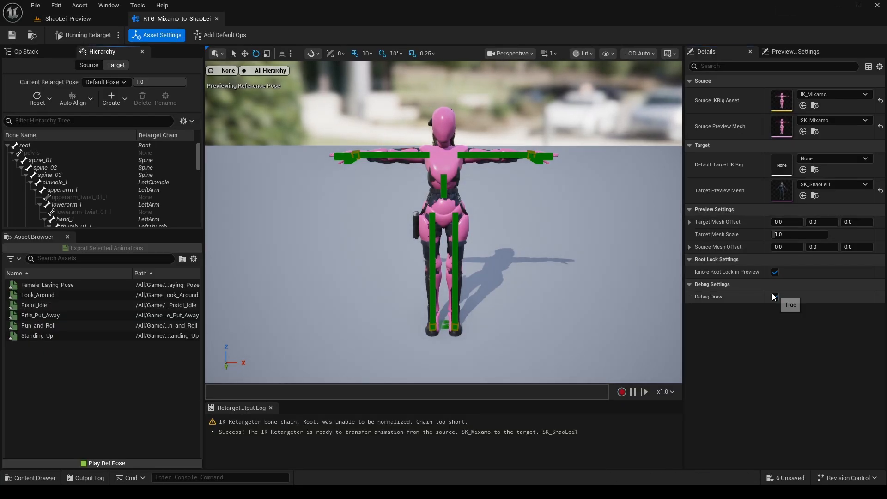
click(773, 297)
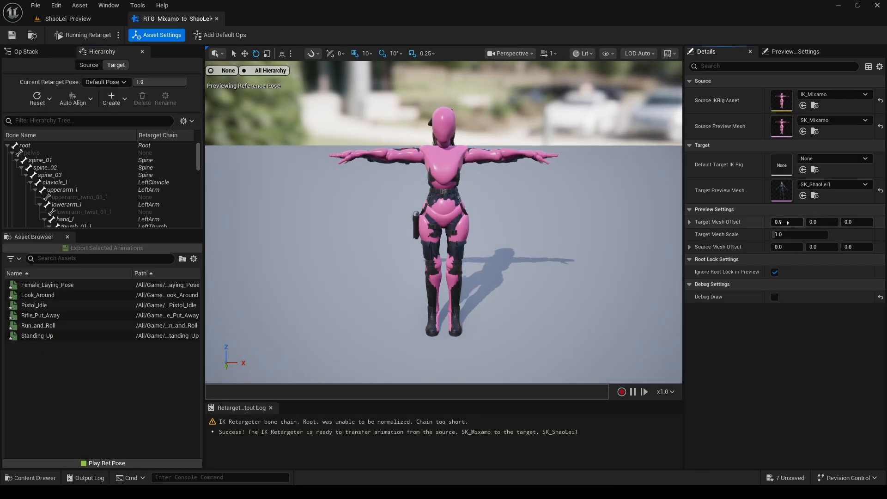
drag(786, 222, 832, 222)
Set the default target IK rig to IK_ShaoLei and import the ShaoLei_TPose_Straight pose asset as the target's retarget pose
click(834, 158)
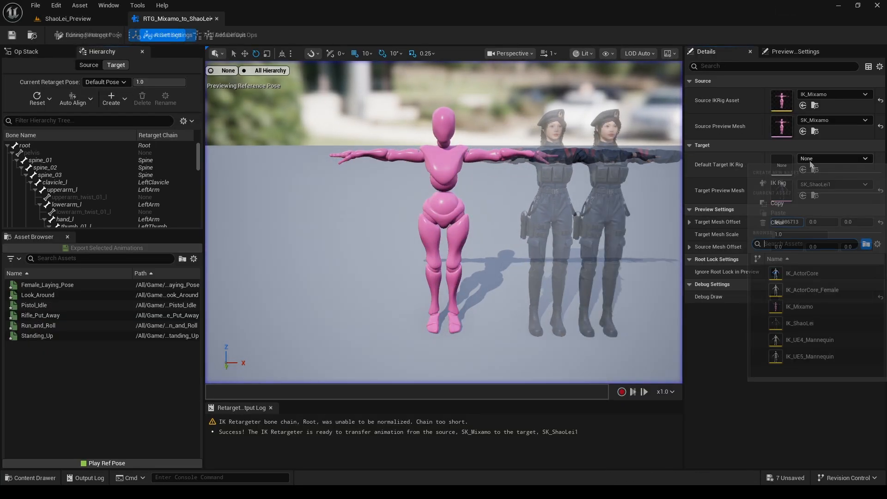
click(805, 322)
click(125, 98)
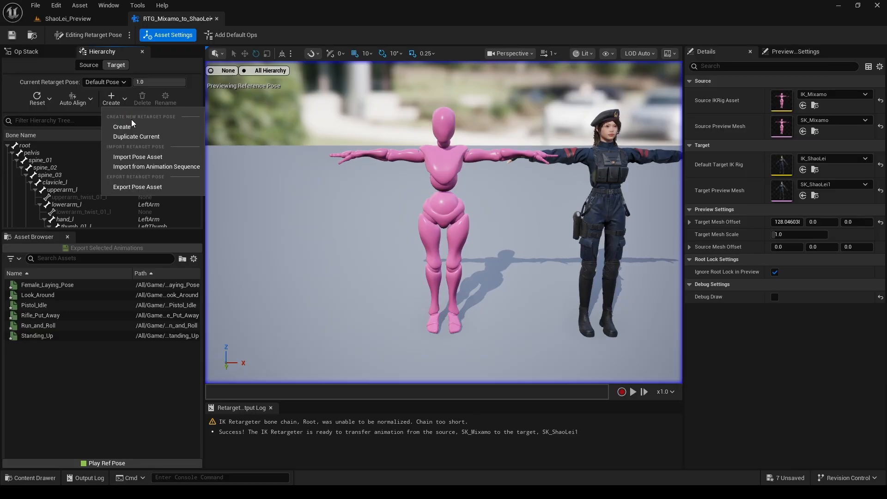
click(147, 157)
click(419, 176)
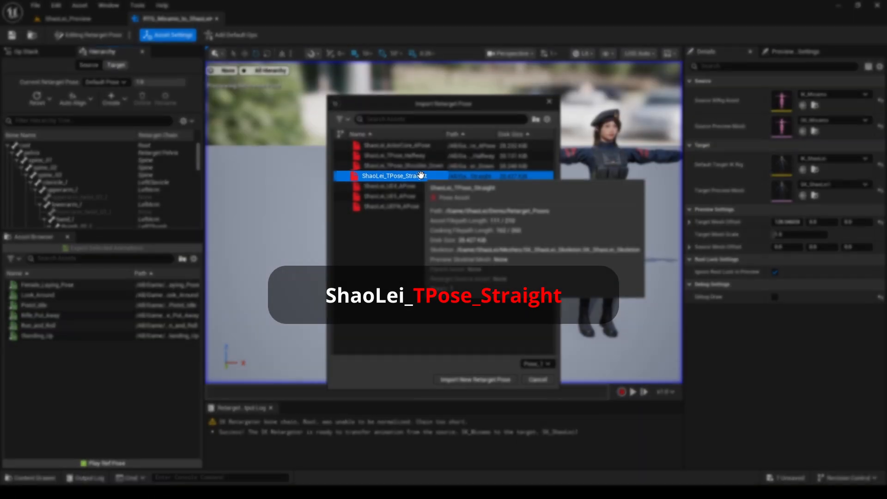
click(471, 380)
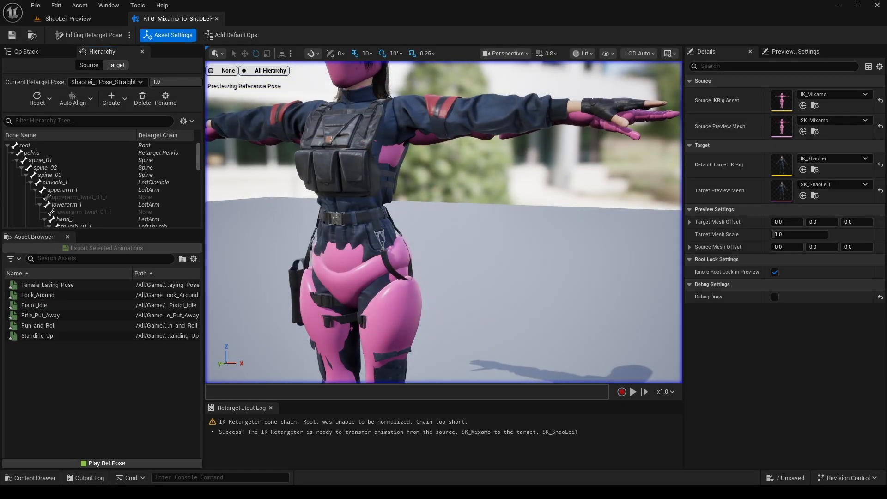
Check how the source and target poses align, and preview the Look_Around animation on both characters
right_drag(443, 222, 490, 235)
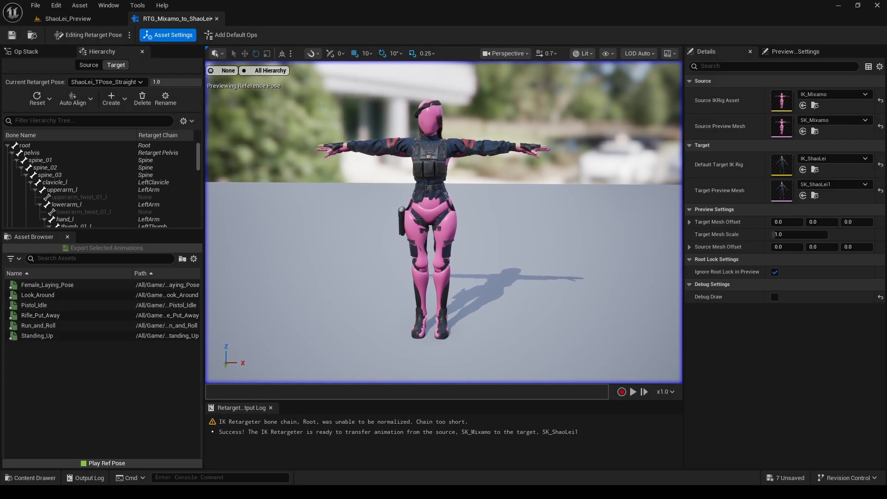
click(166, 294)
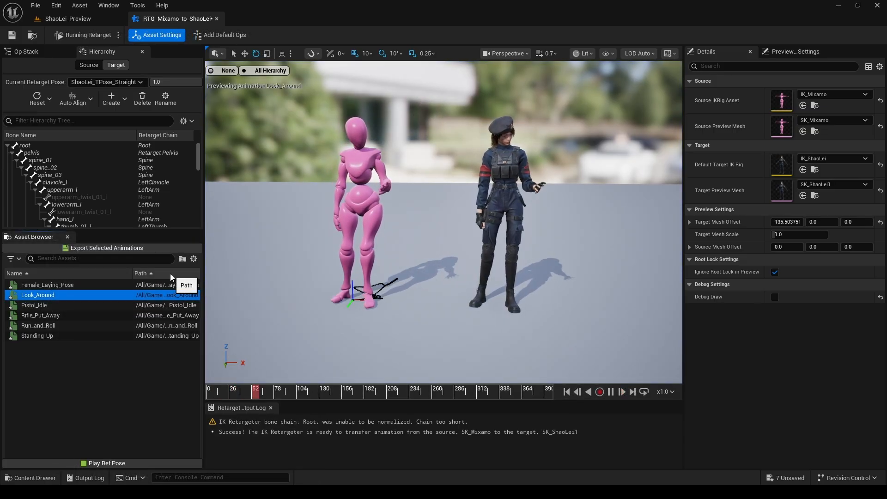
right_drag(255, 264, 244, 265)
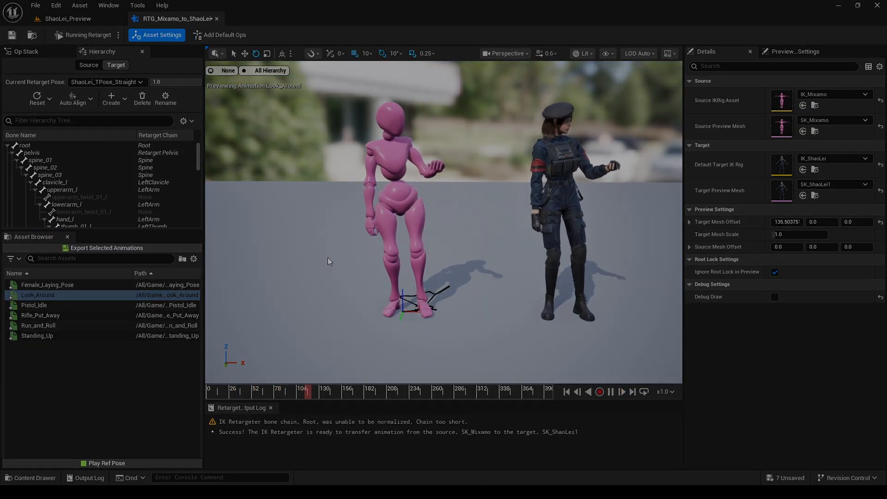